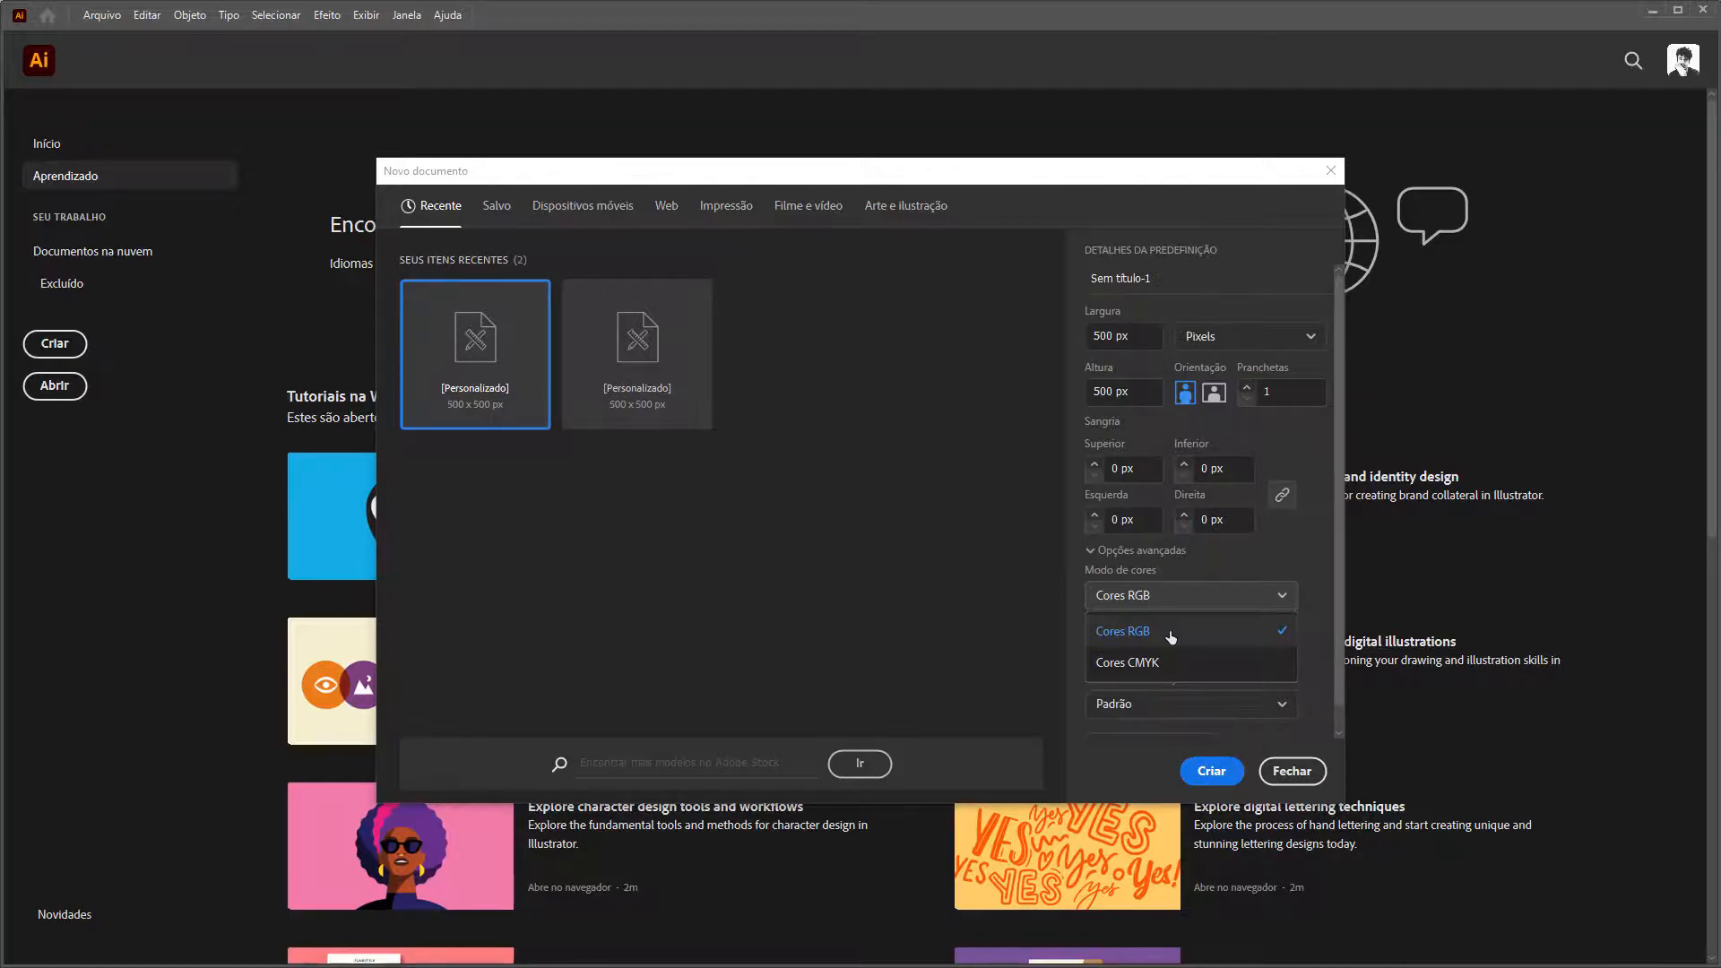
Create a new 500 x 500 px document in RGB colour mode.
left_click(1170, 631)
left_click(1212, 771)
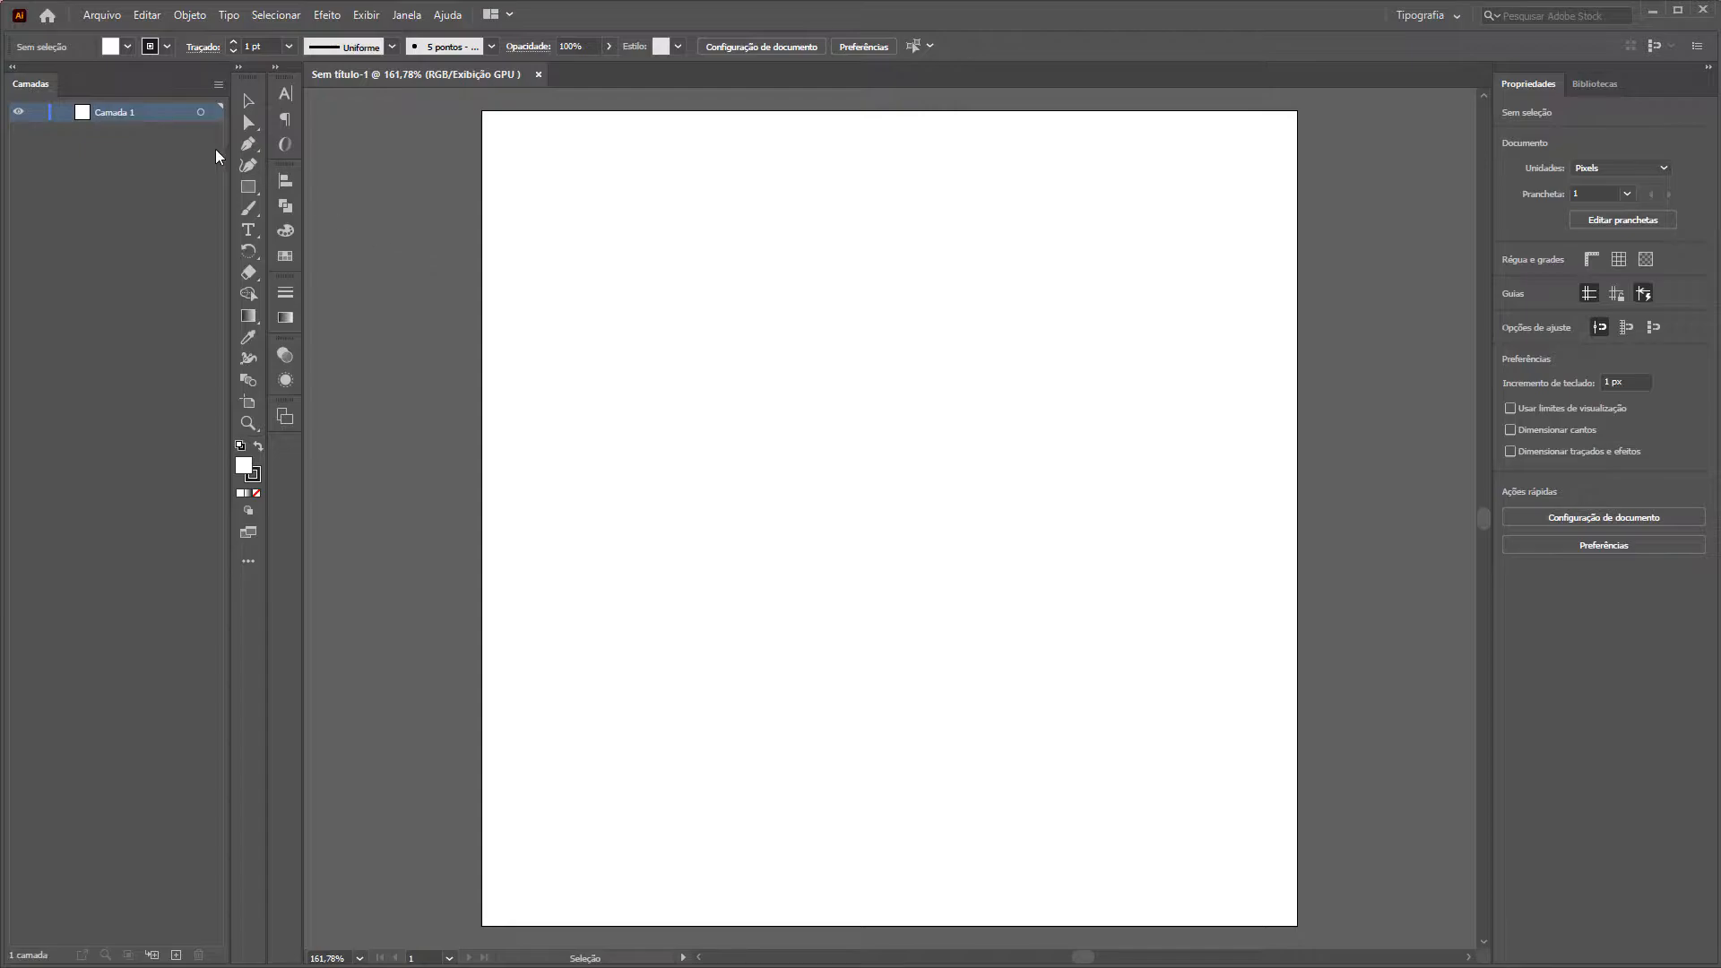
Rename the document's only layer as Padrão.
double_click(118, 112)
type("Padrão")
key("Return")
Draw a square of about 212 px in the upper-left part of the artboard.
key("m")
scroll(511, 230, "right", 2)
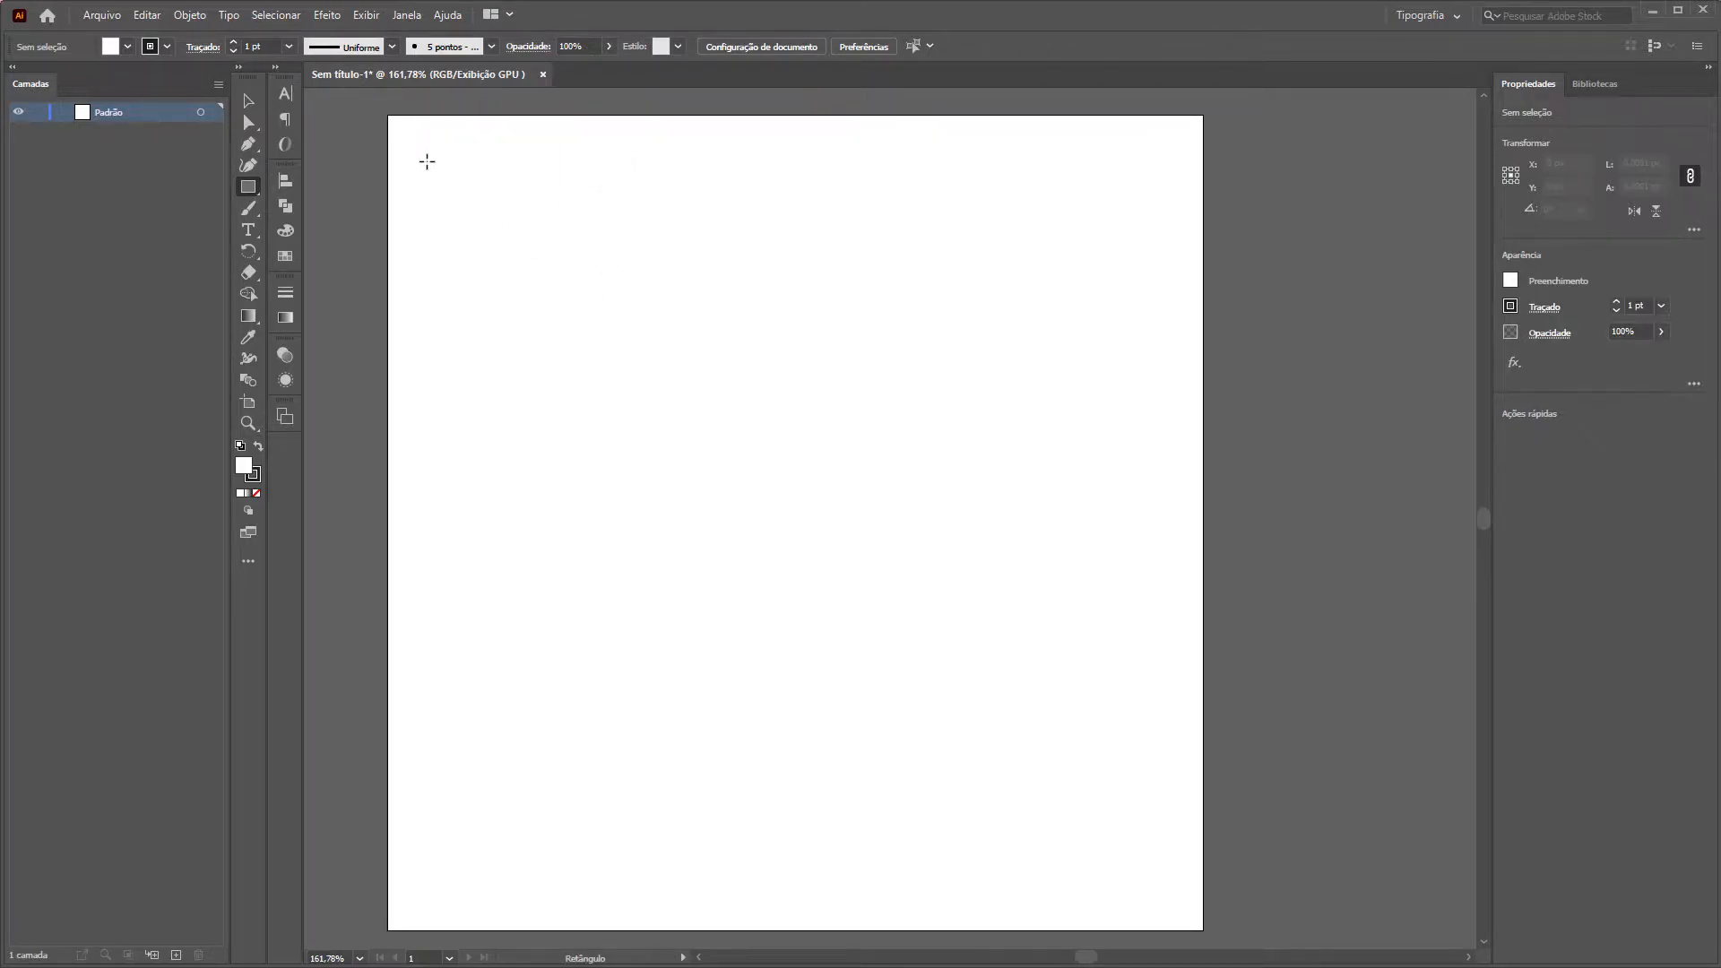
left_click_drag(421, 160, 777, 484)
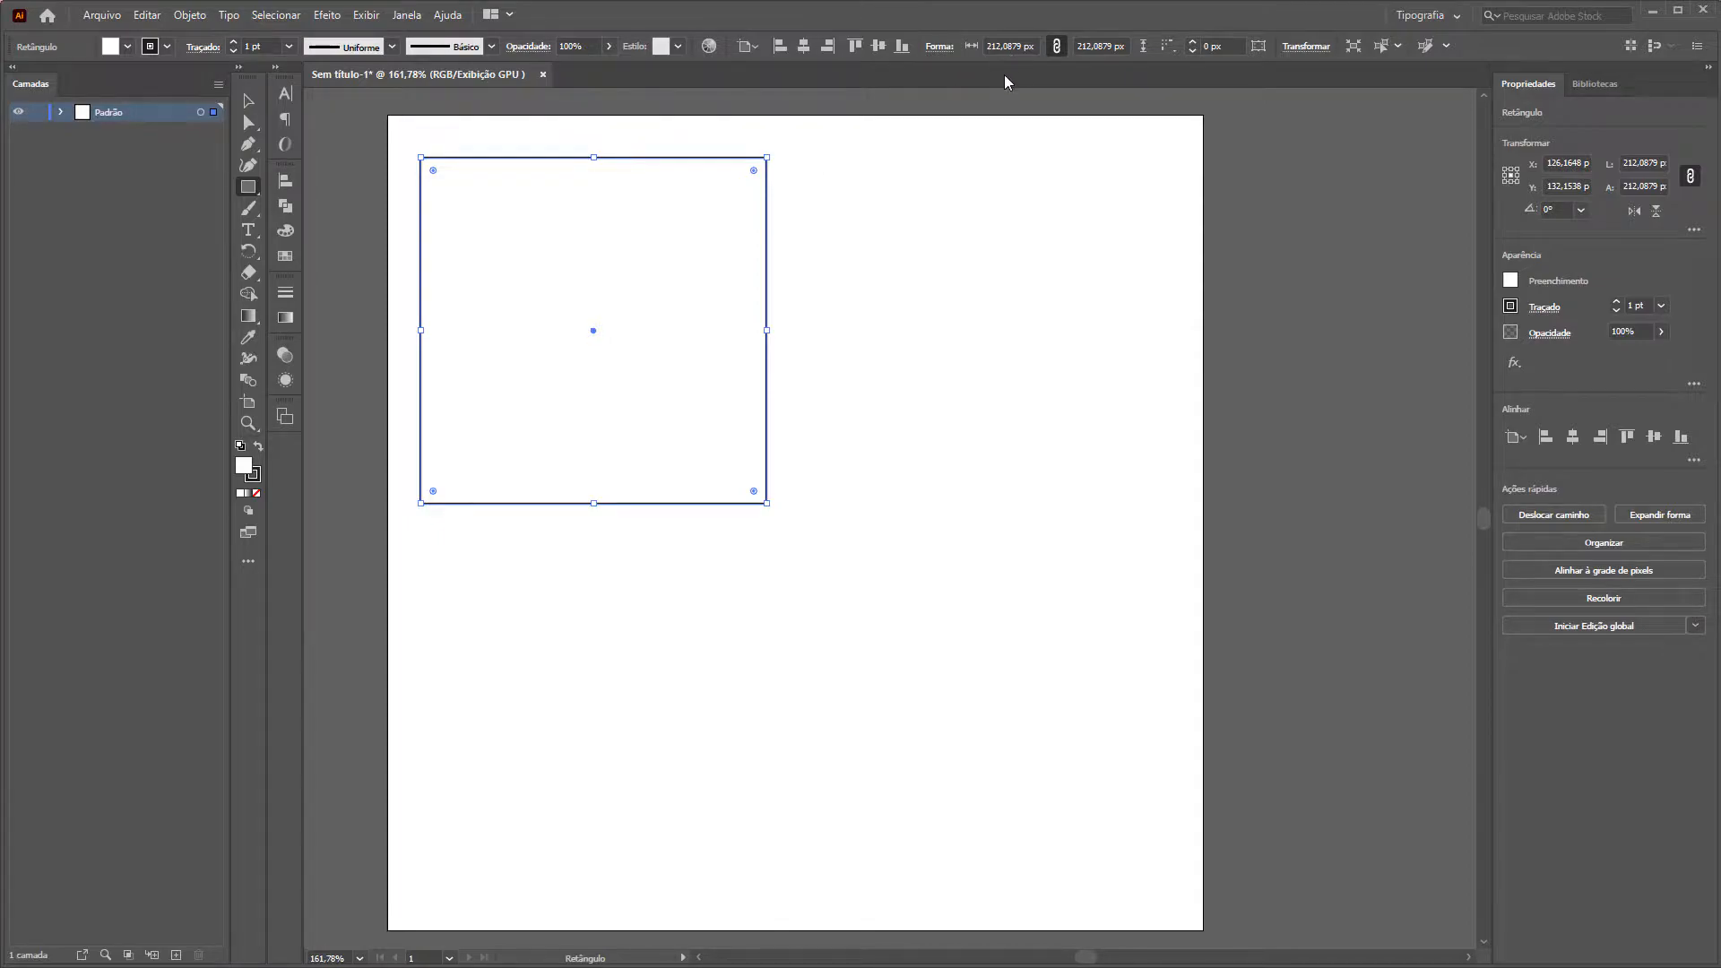
Set the square's size to 100 x 100 px with the proportions constrained.
left_click(1027, 46)
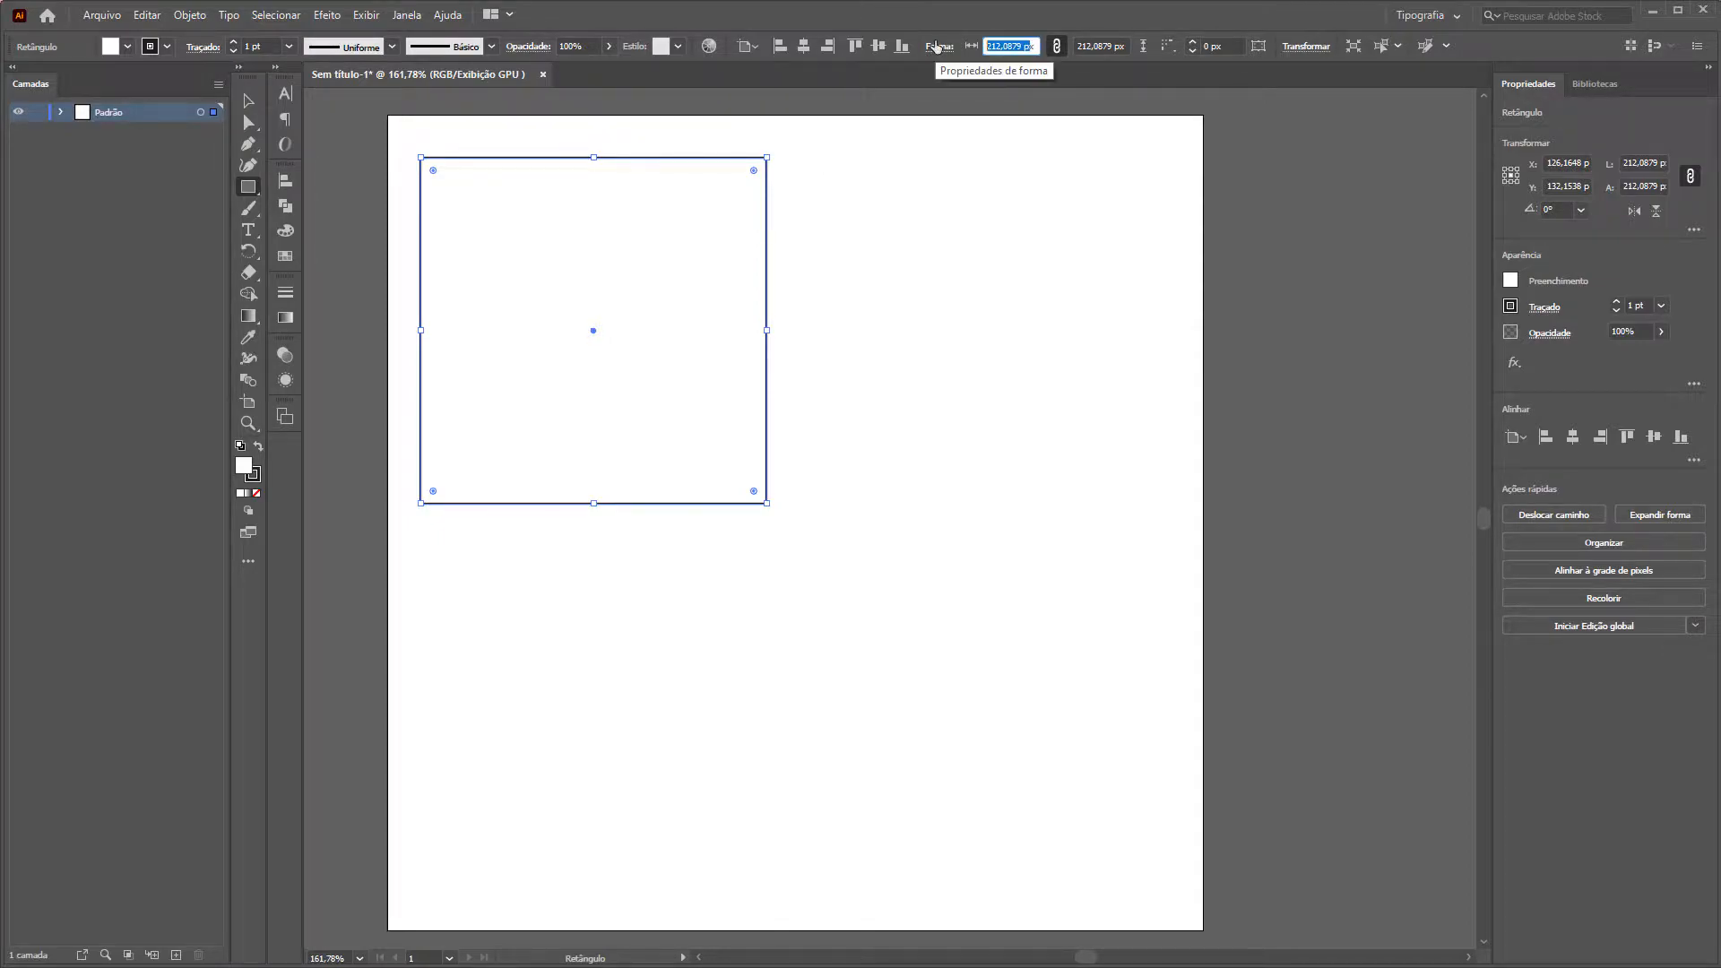
type("5")
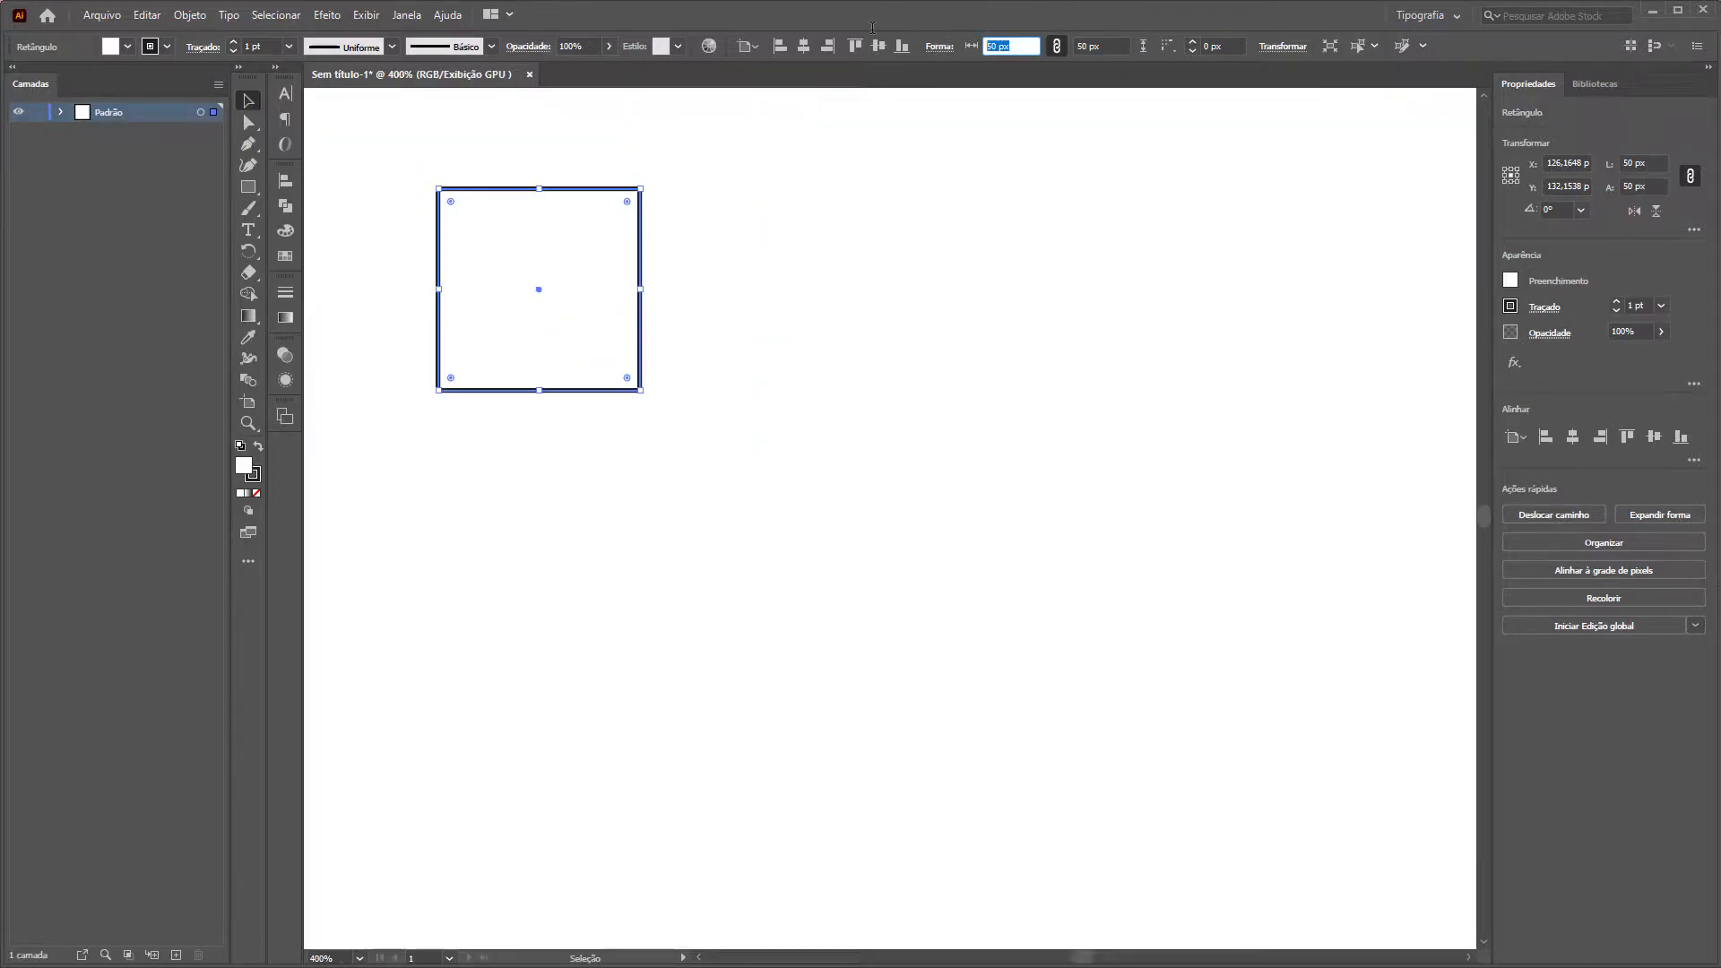
type("100")
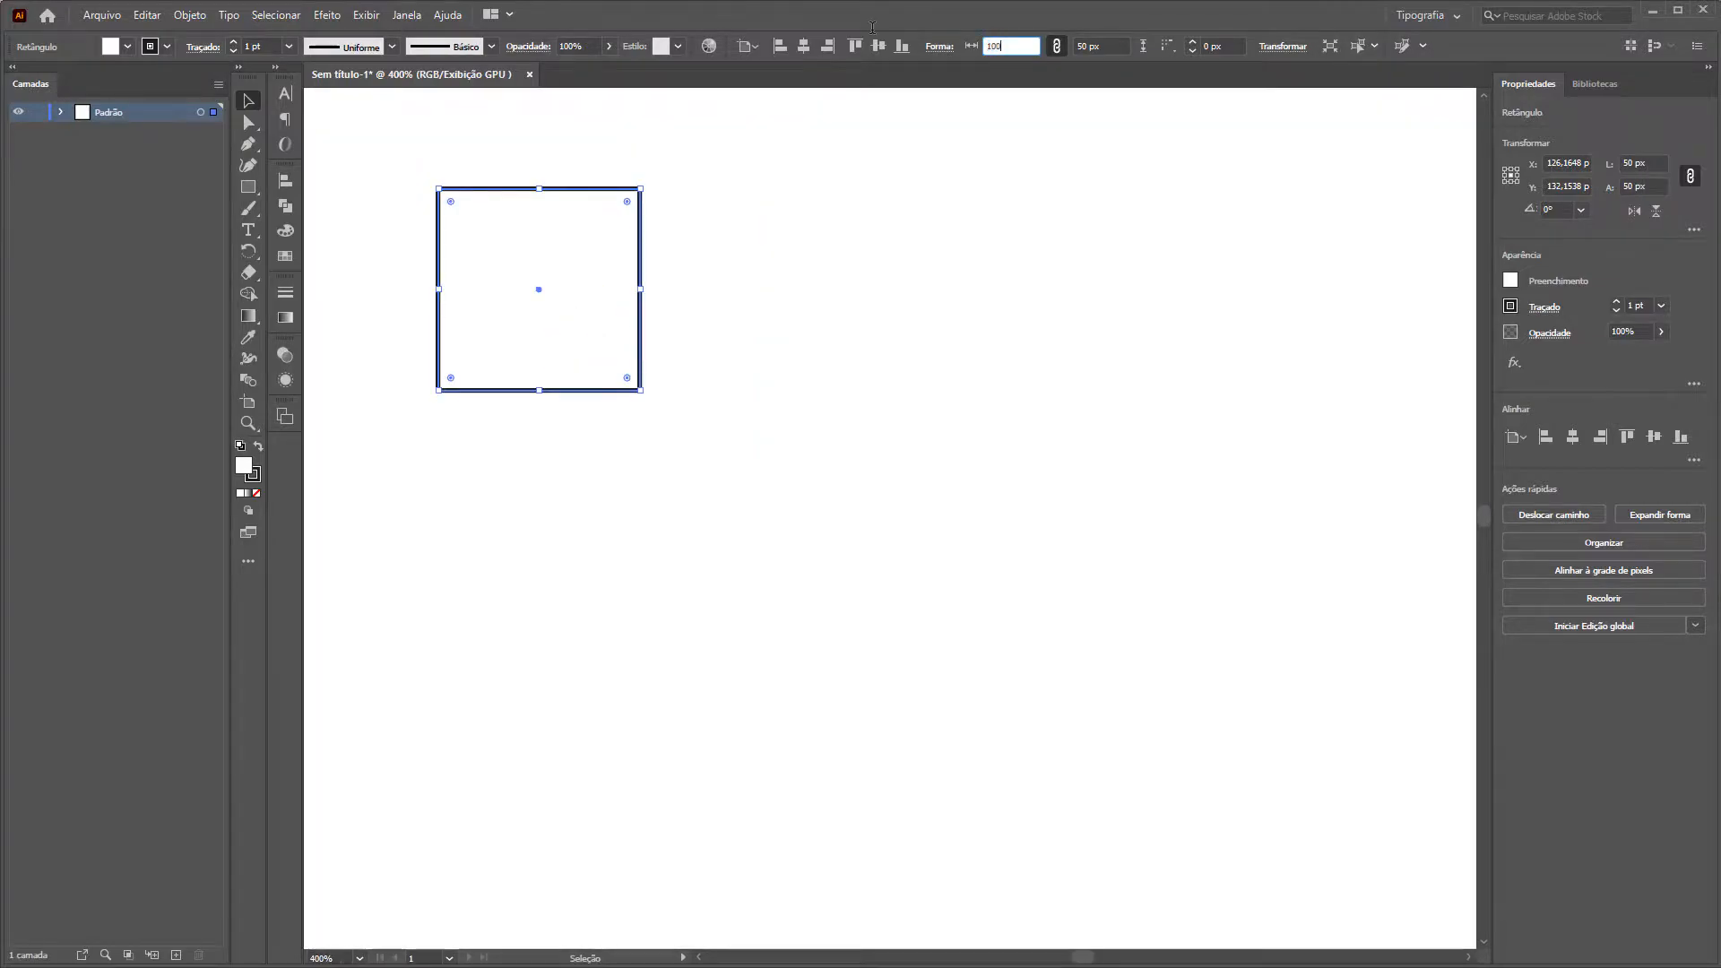
key("Return")
key("ctrl+minus")
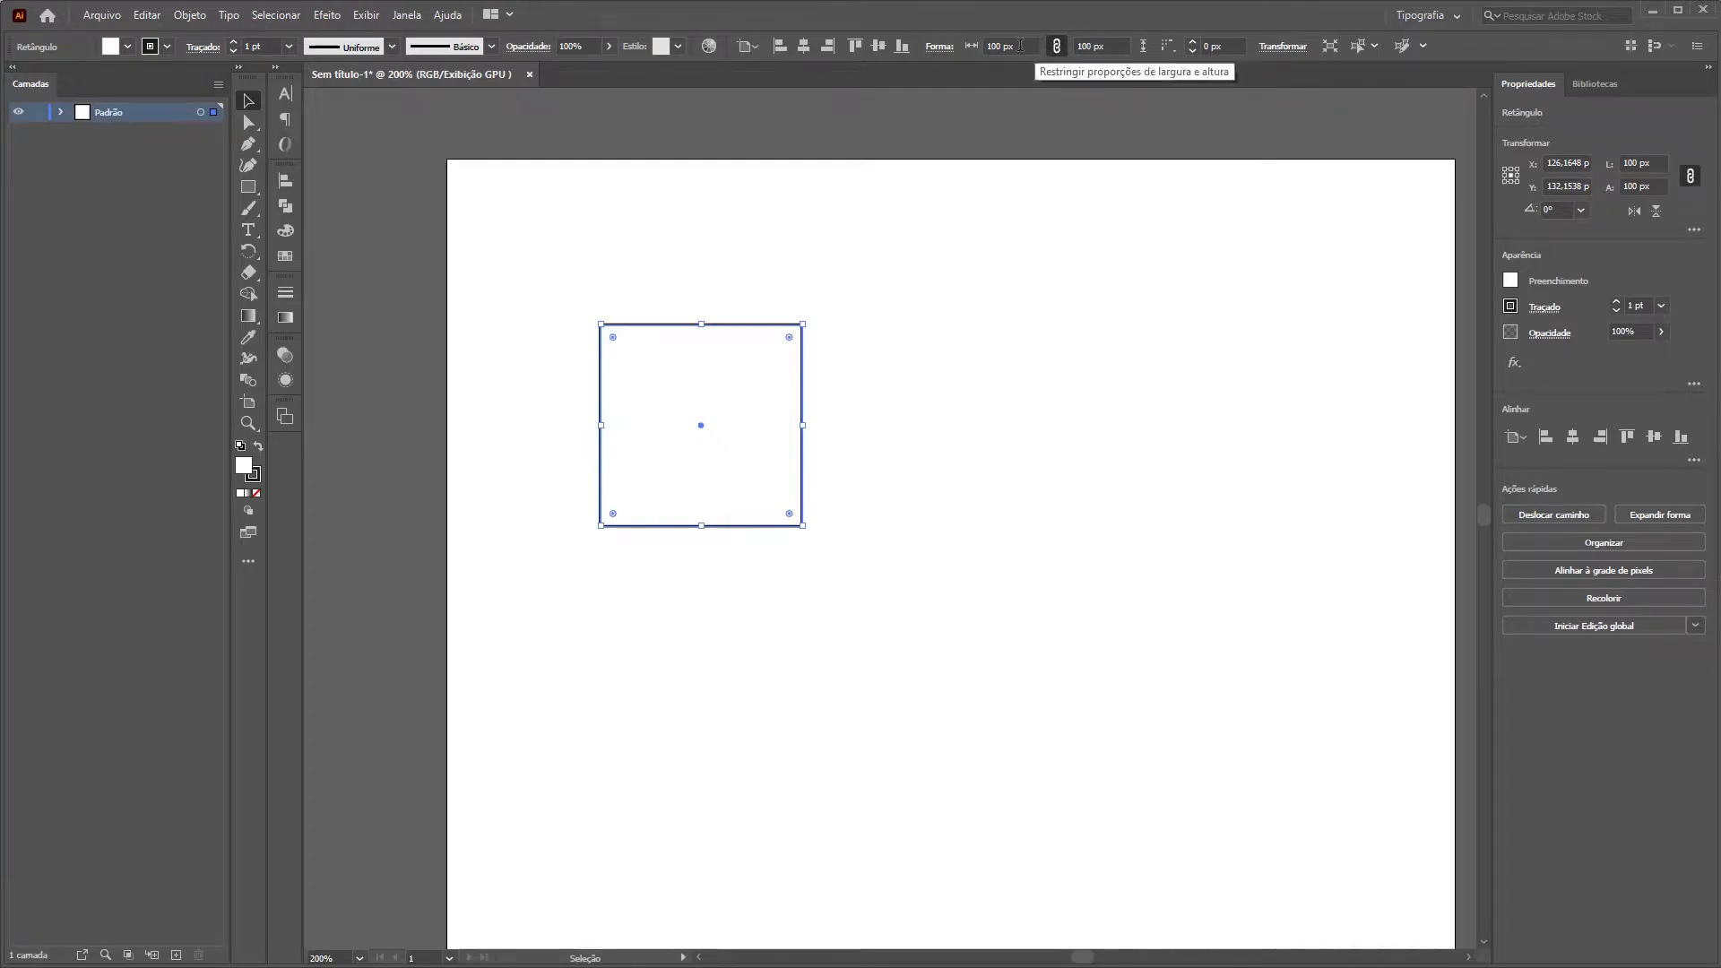
Duplicate the 100 px square horizontally to its right and resize the copy to 50 x 50 px.
scroll(852, 396, "up", 1, "alt")
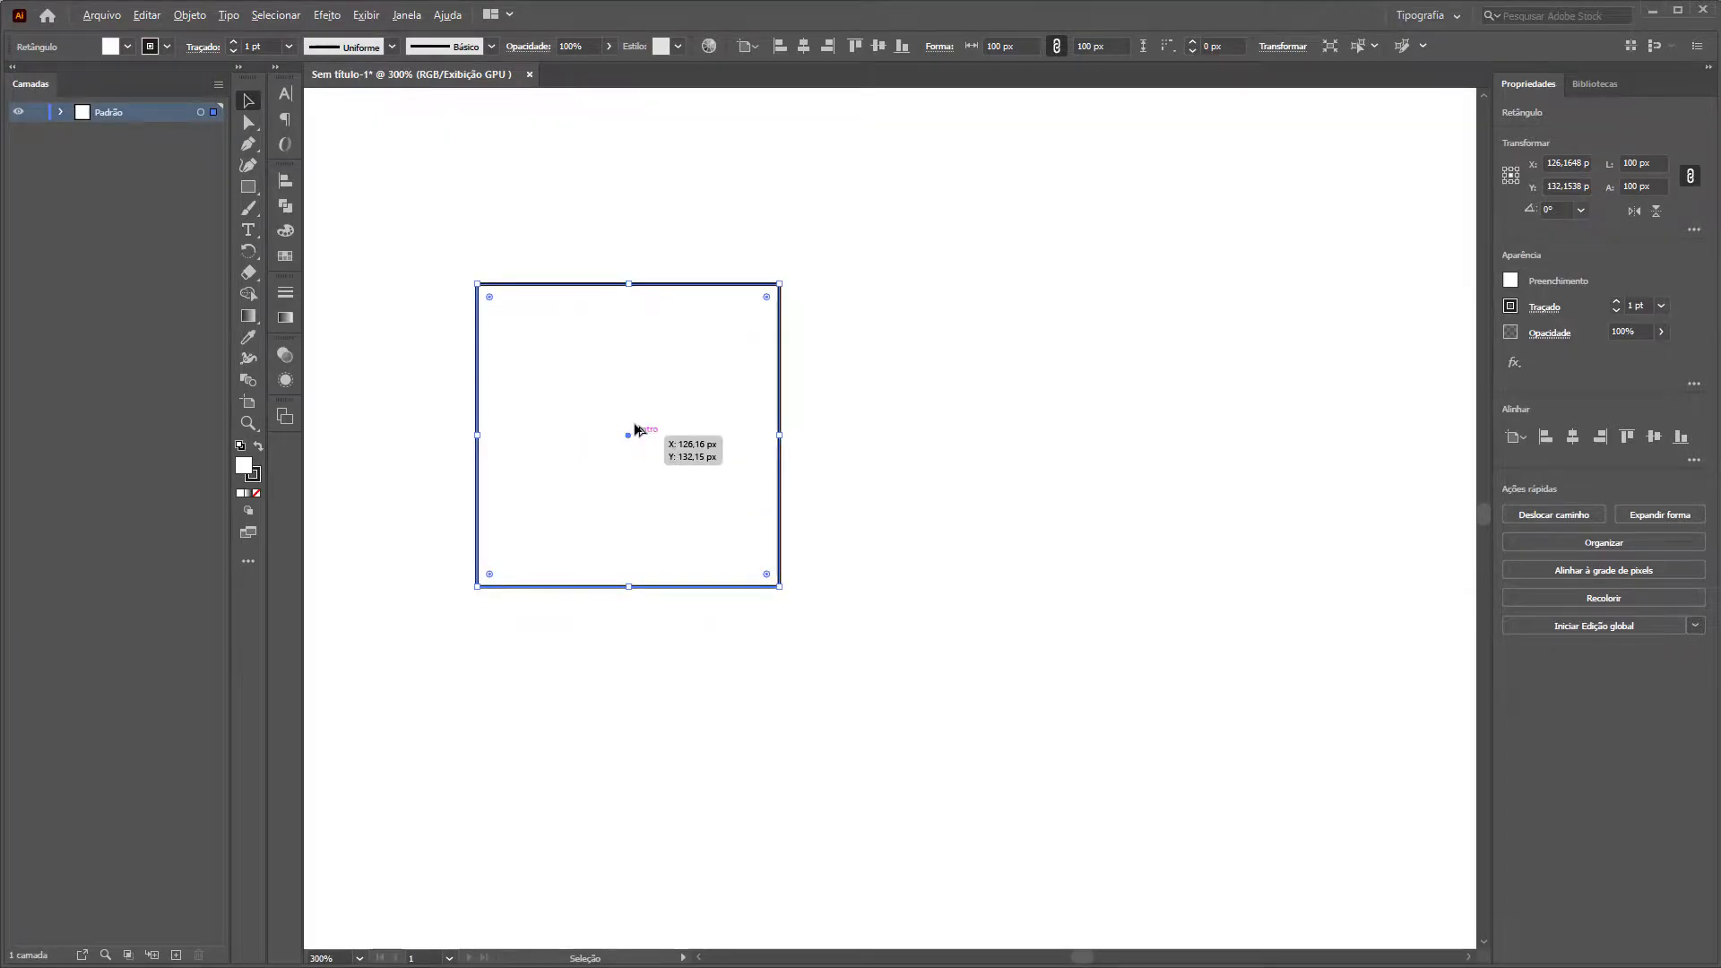
left_click_drag(628, 435, 1033, 473)
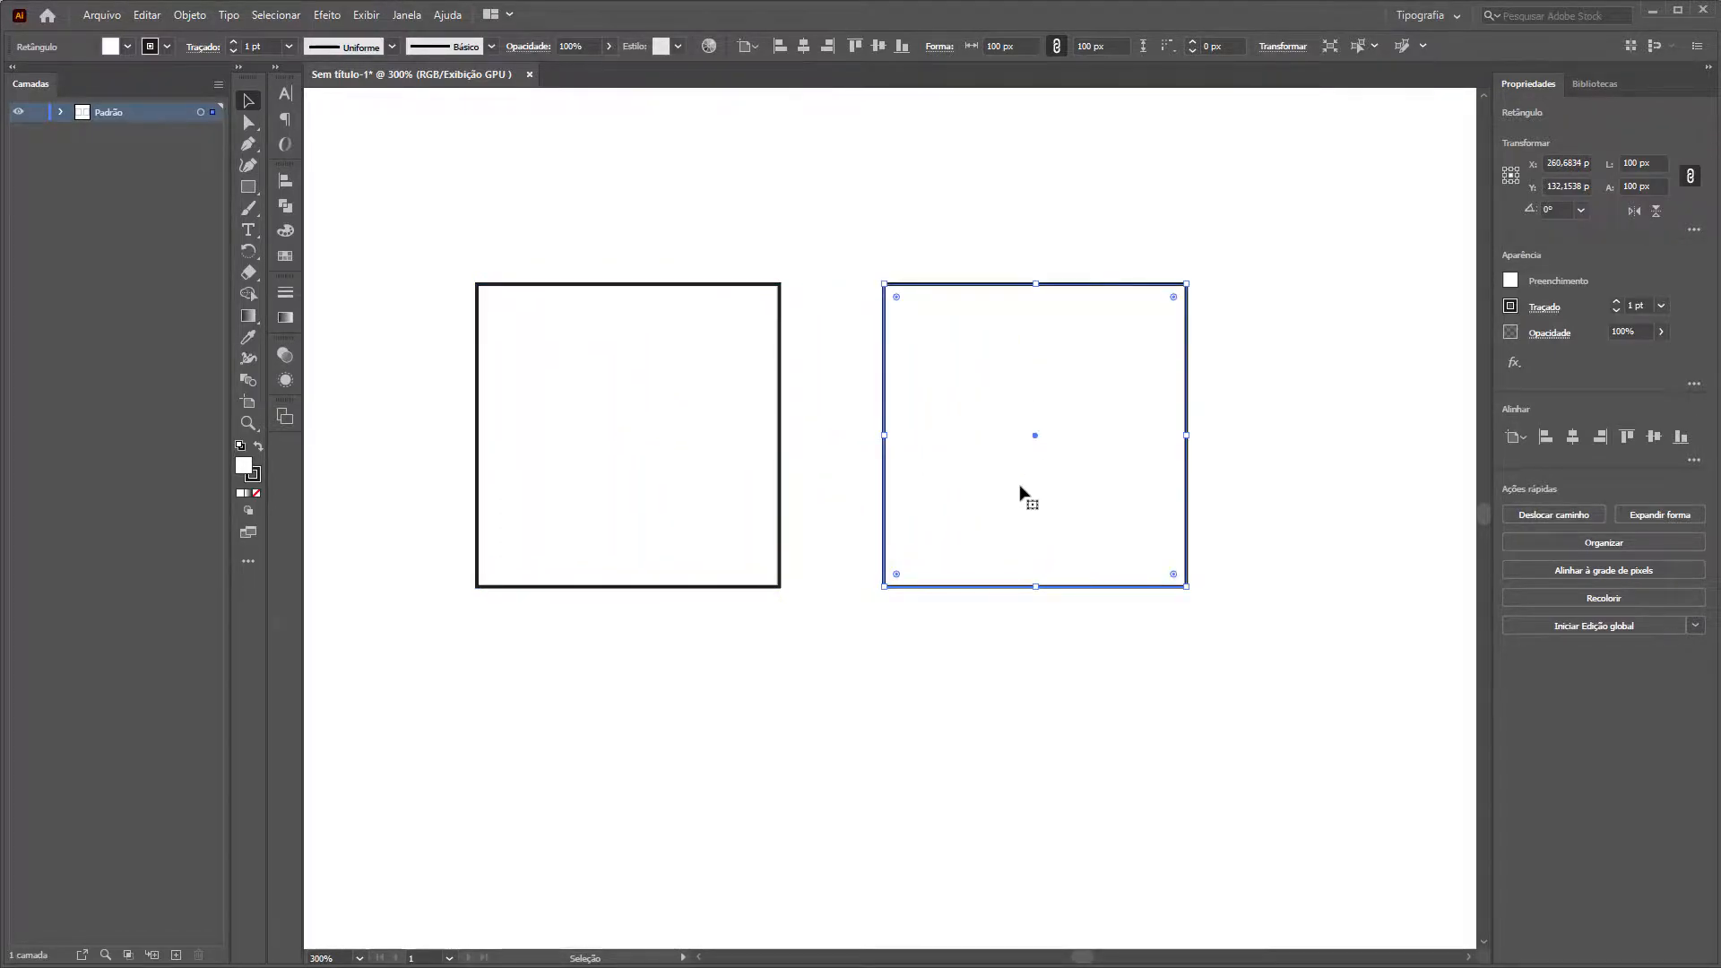
left_click(1018, 44)
key("Return")
Duplicate the 50 px square directly above itself and halve the copy's size to 25 x 25 px.
left_click_drag(1035, 438, 1030, 251, "alt")
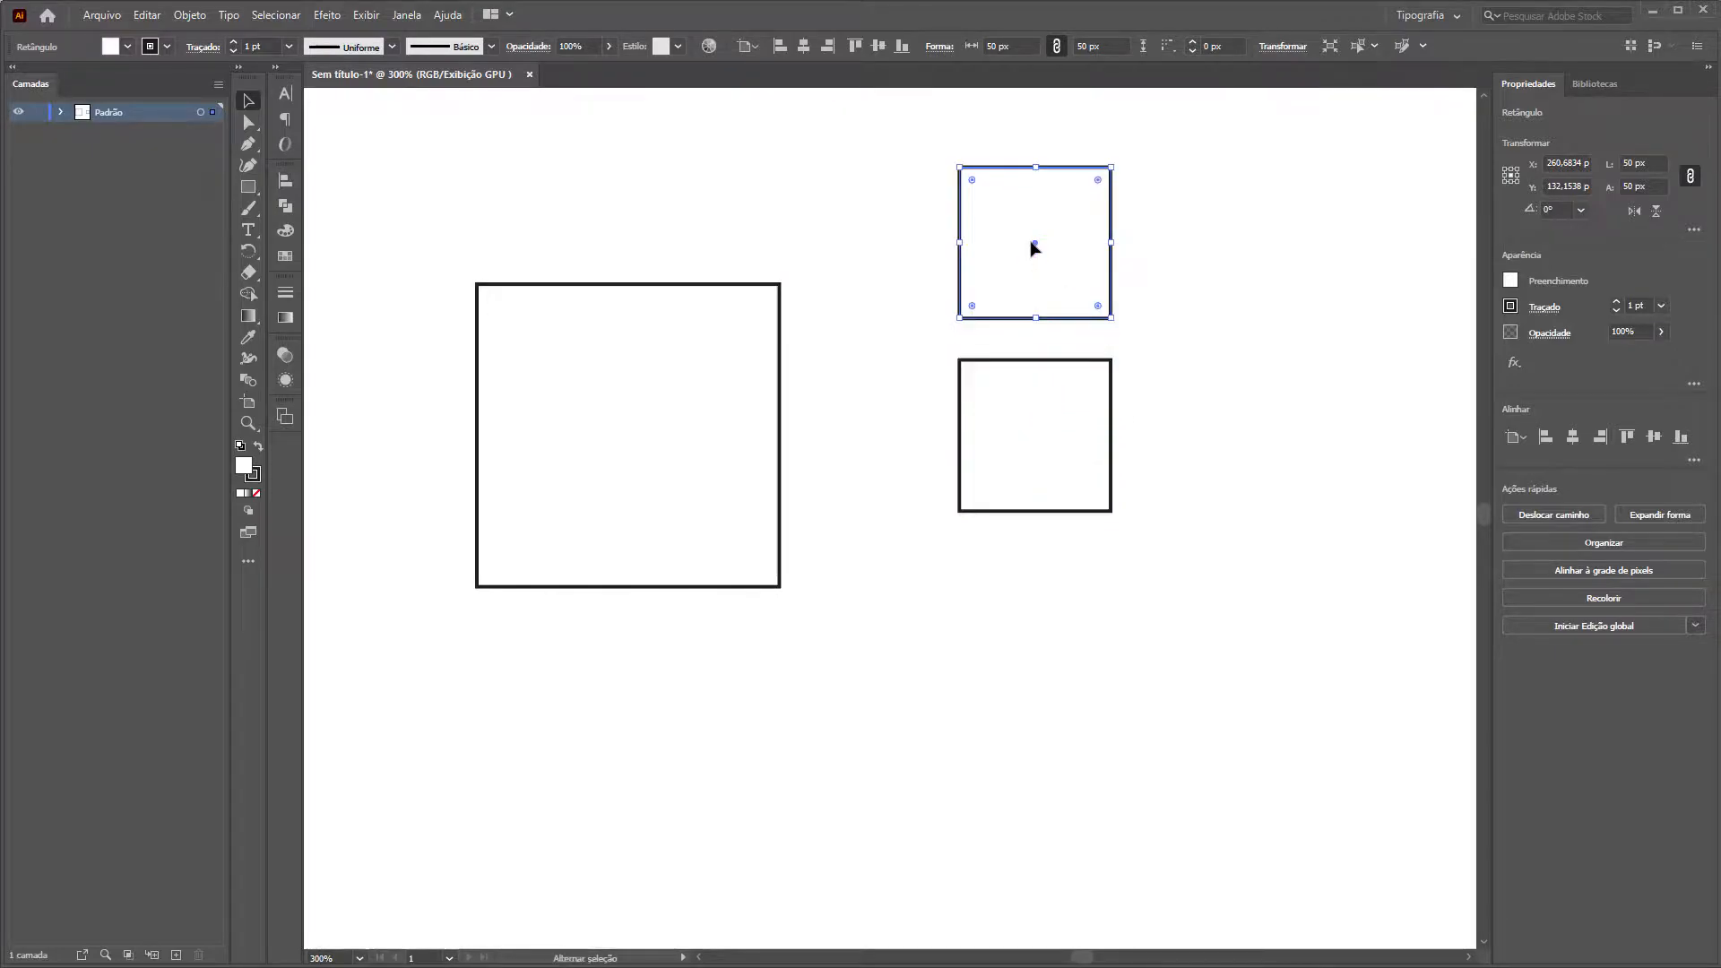
left_click(992, 46)
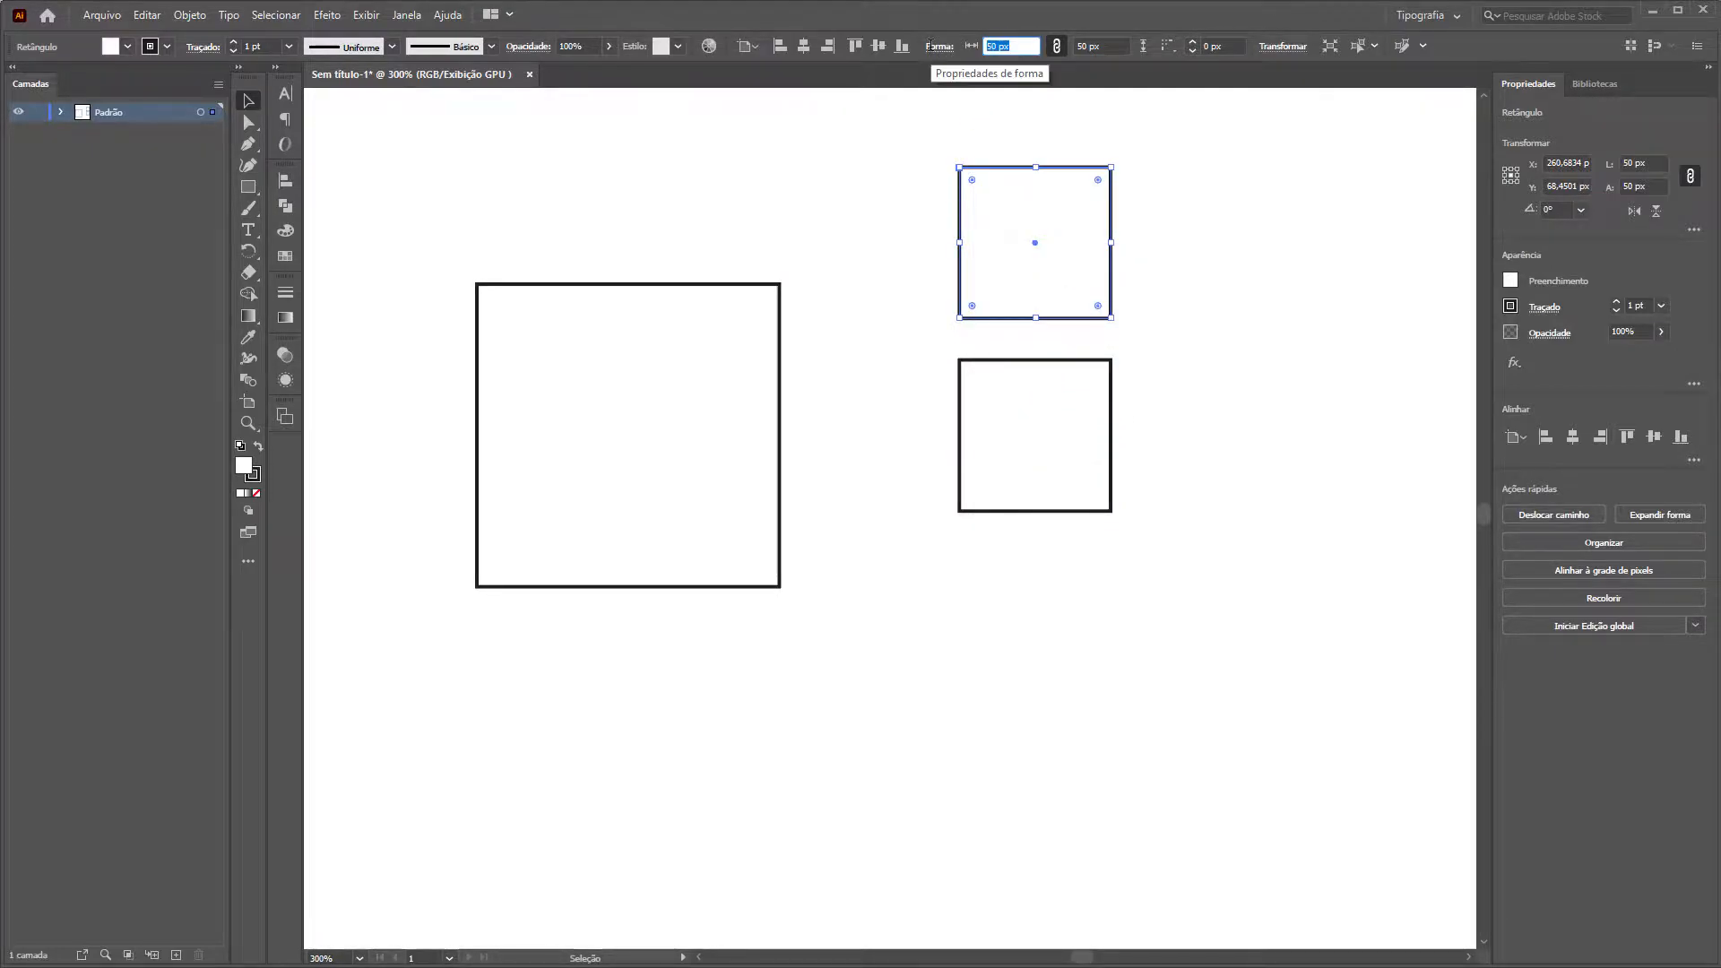
type("/2")
key("Return")
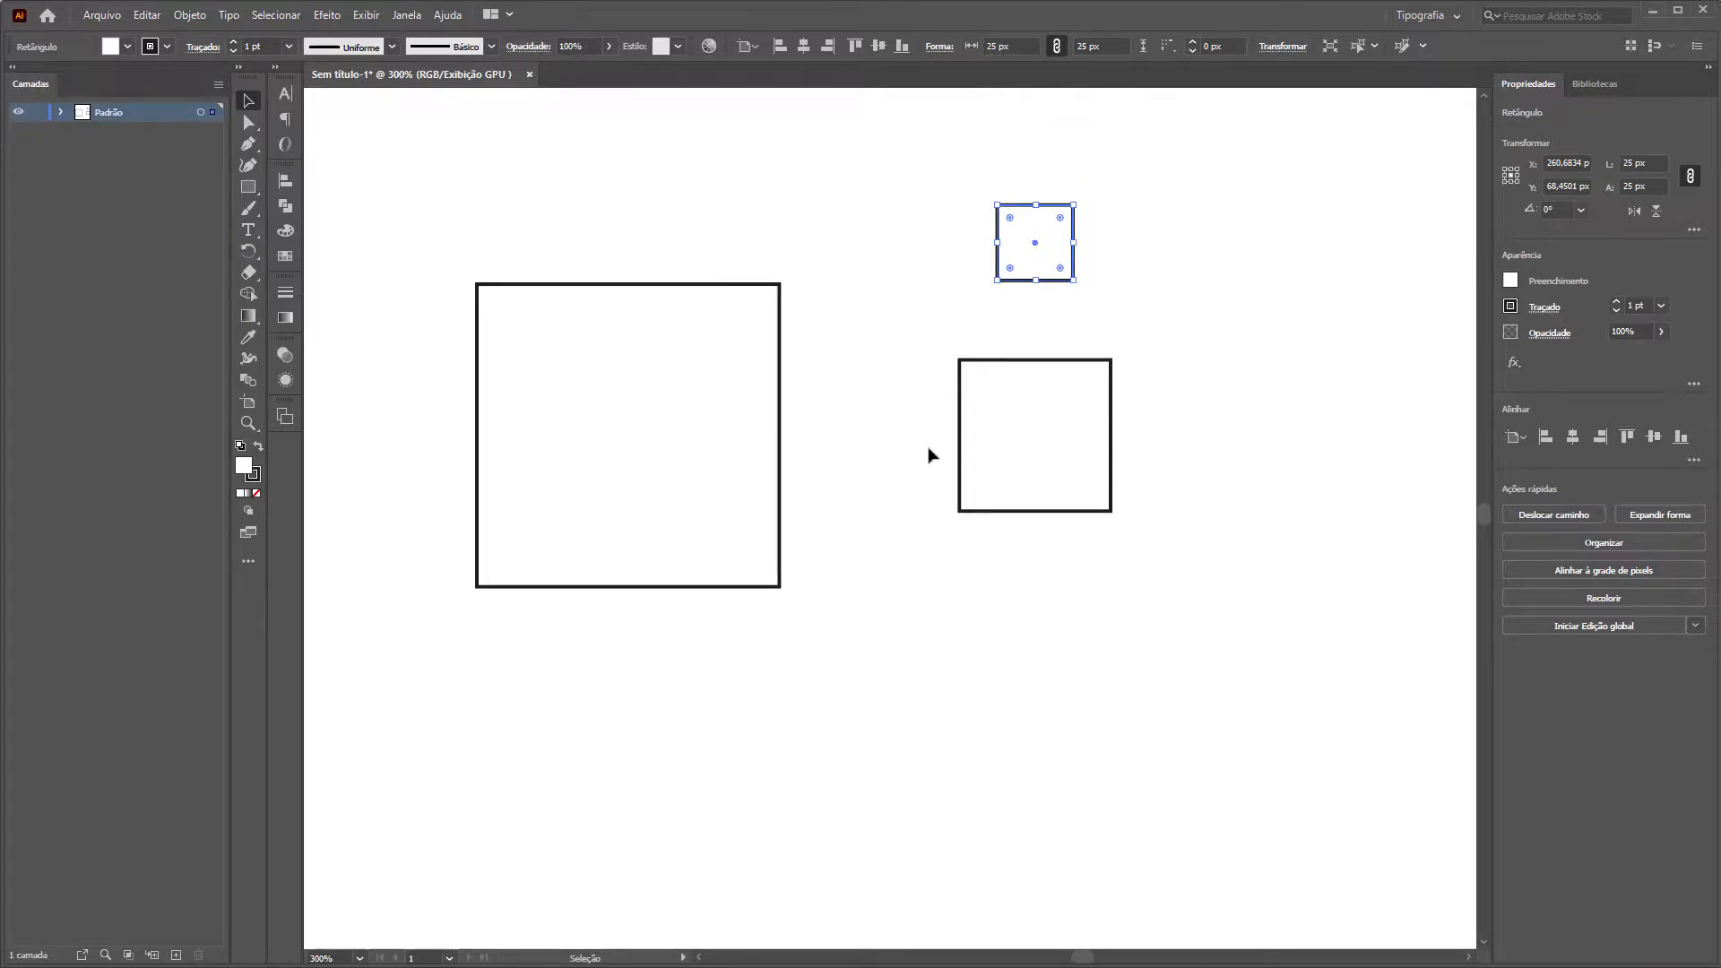
Move the 50 px and 25 px squares to the centre of the 100 px square so all three are concentric.
left_click(981, 444)
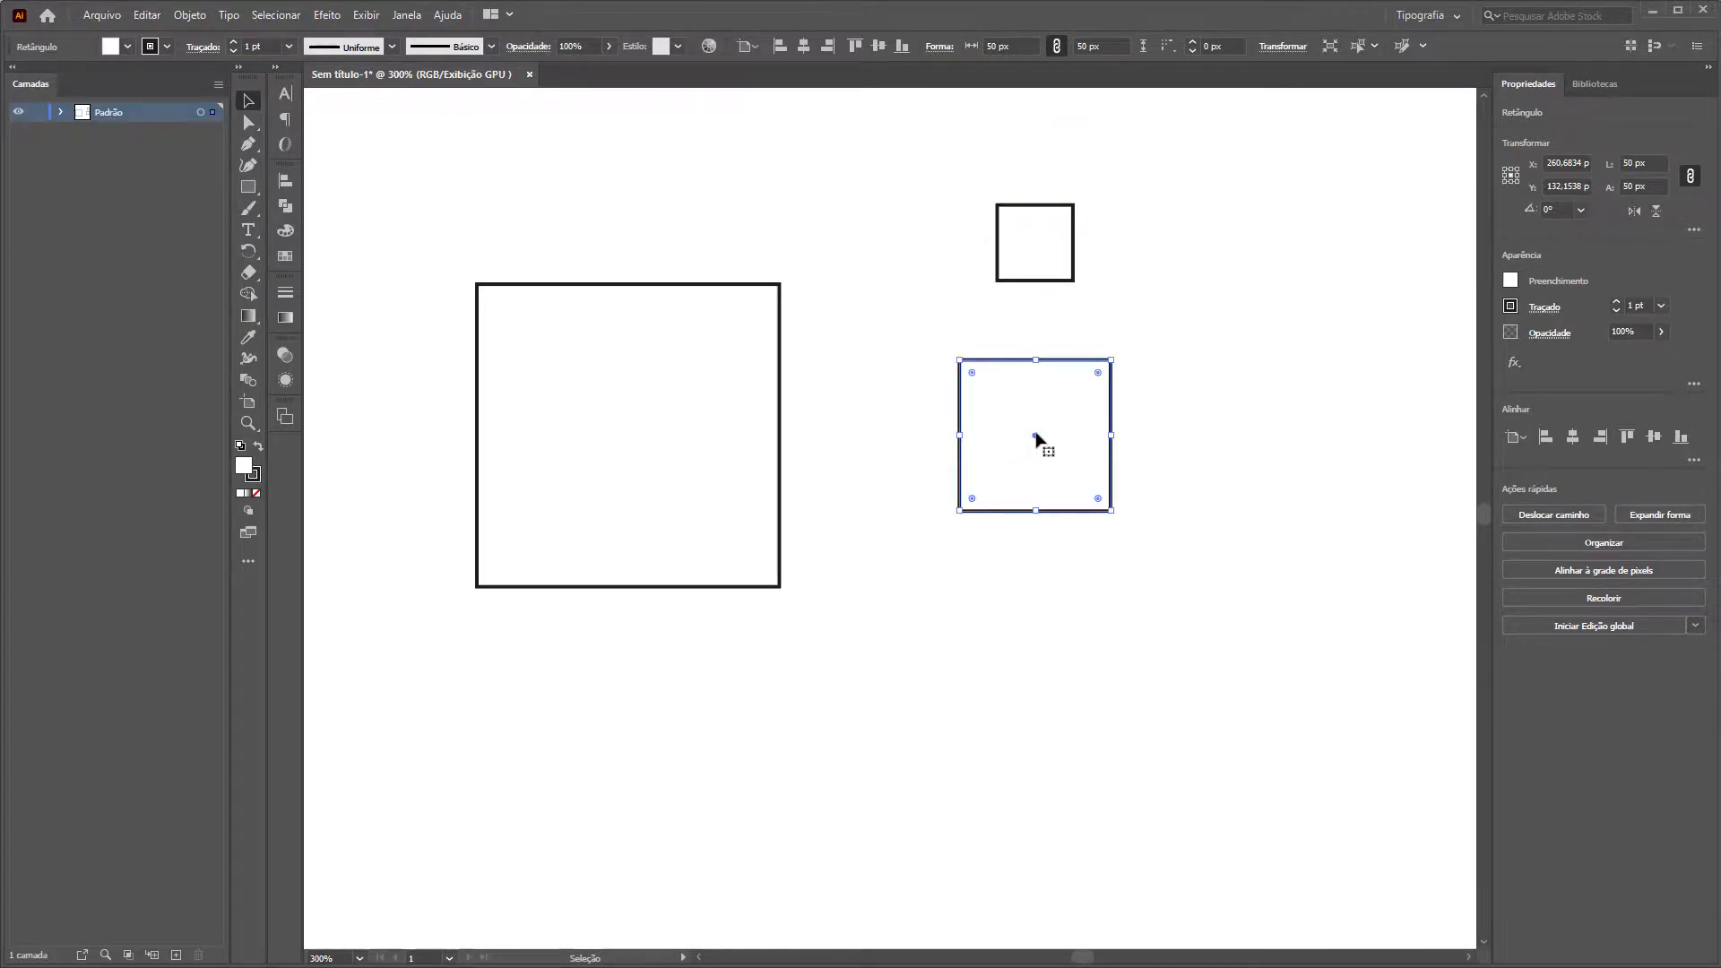
left_click_drag(1033, 437, 626, 438)
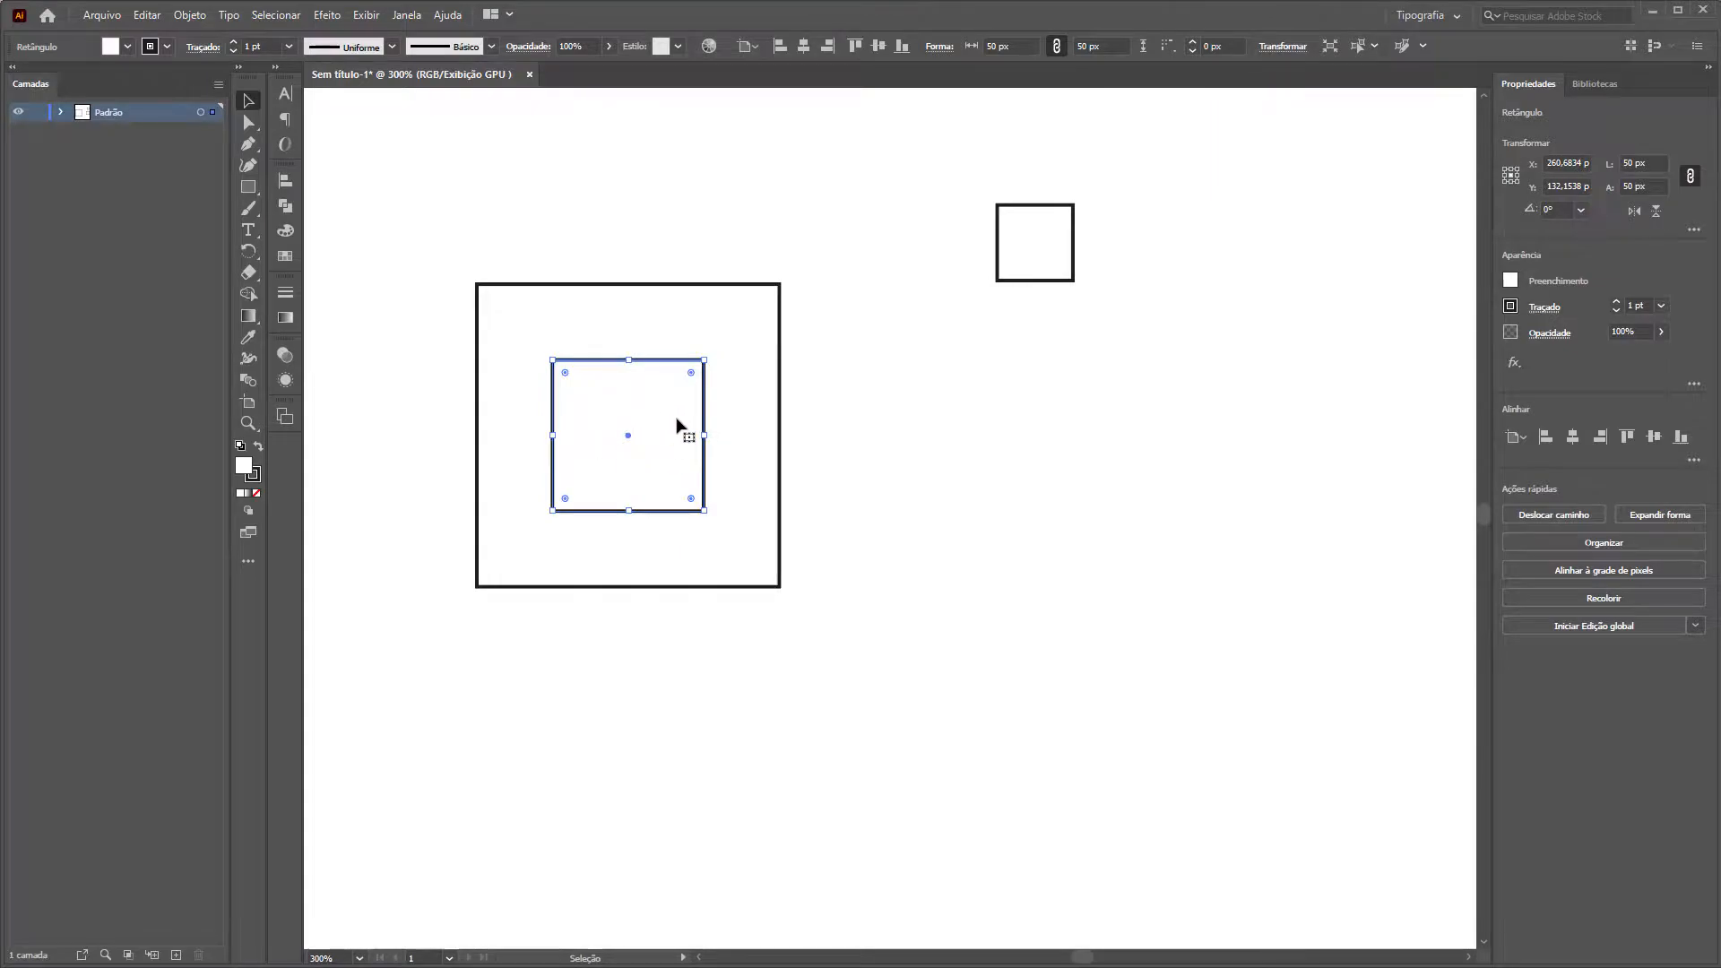
left_click_drag(1072, 274, 668, 468)
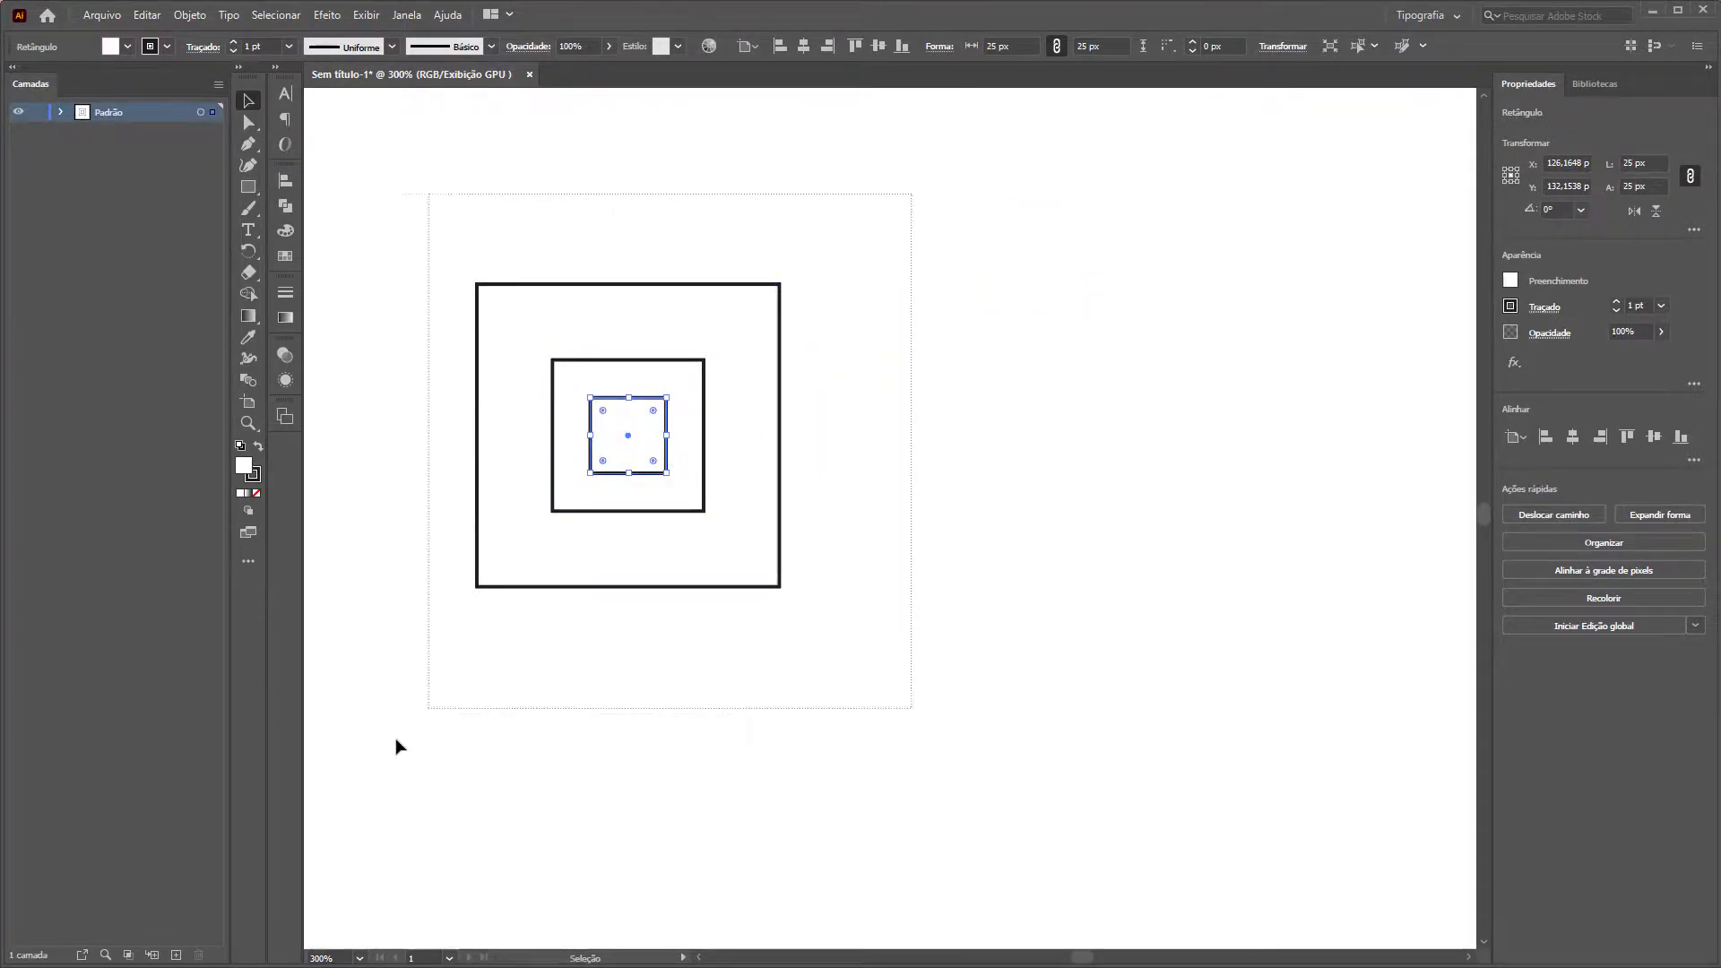
key("ctrl+a")
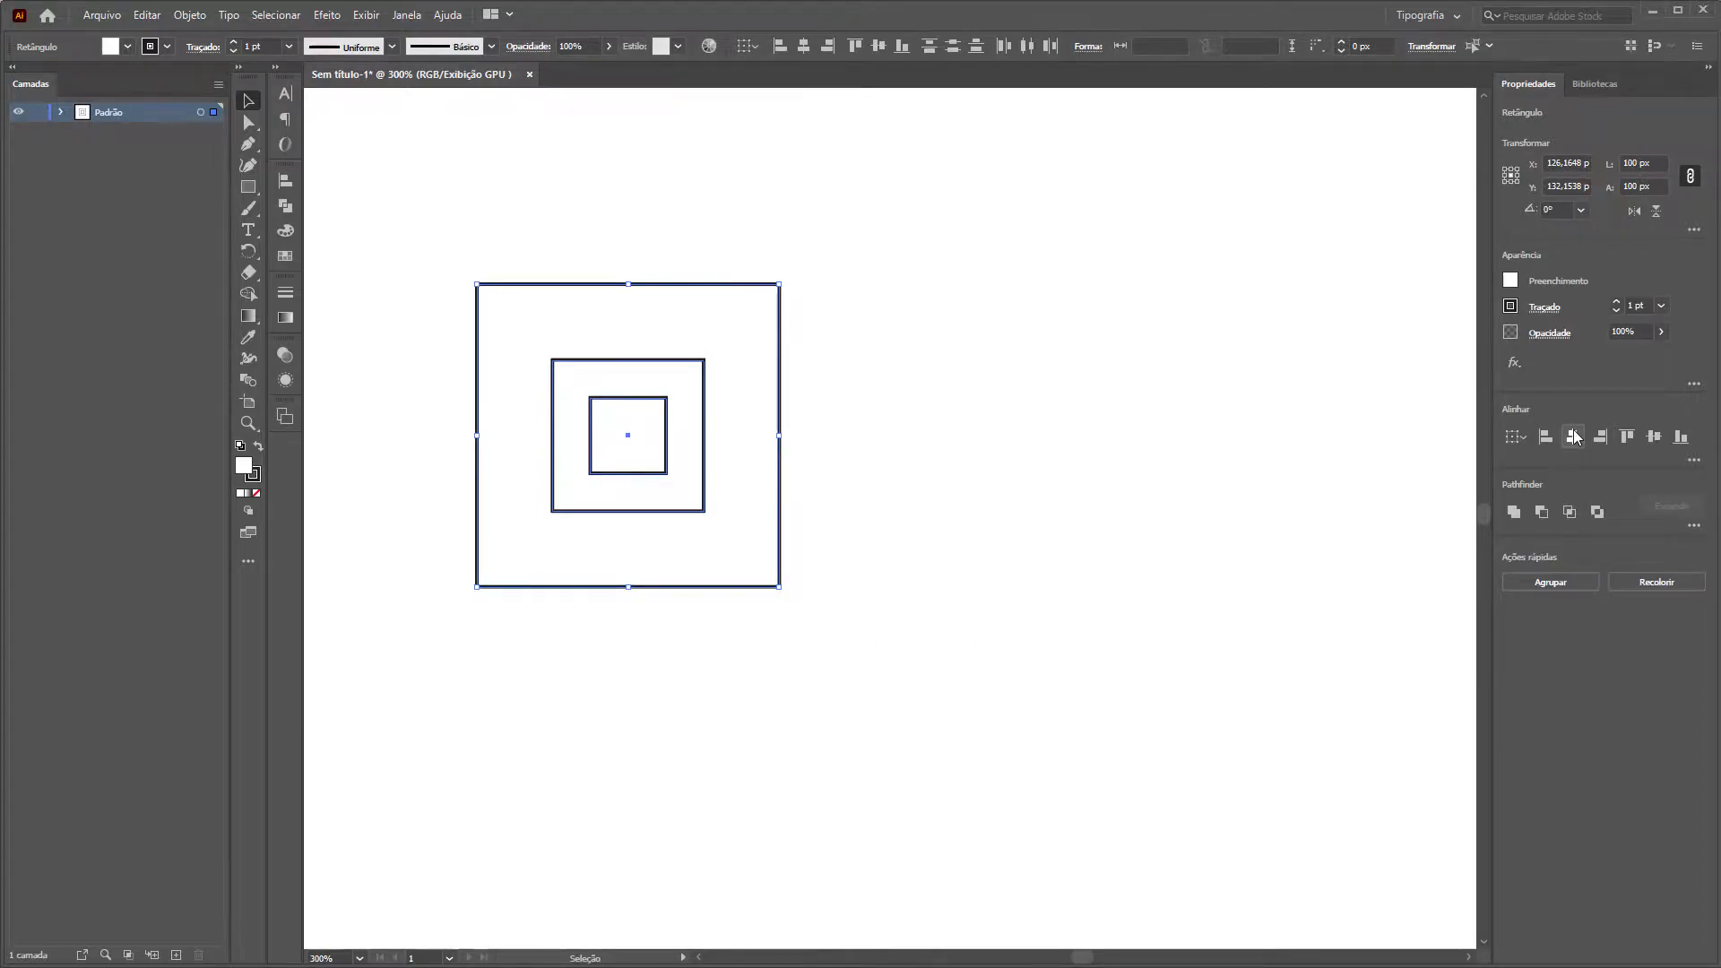
left_click(406, 14)
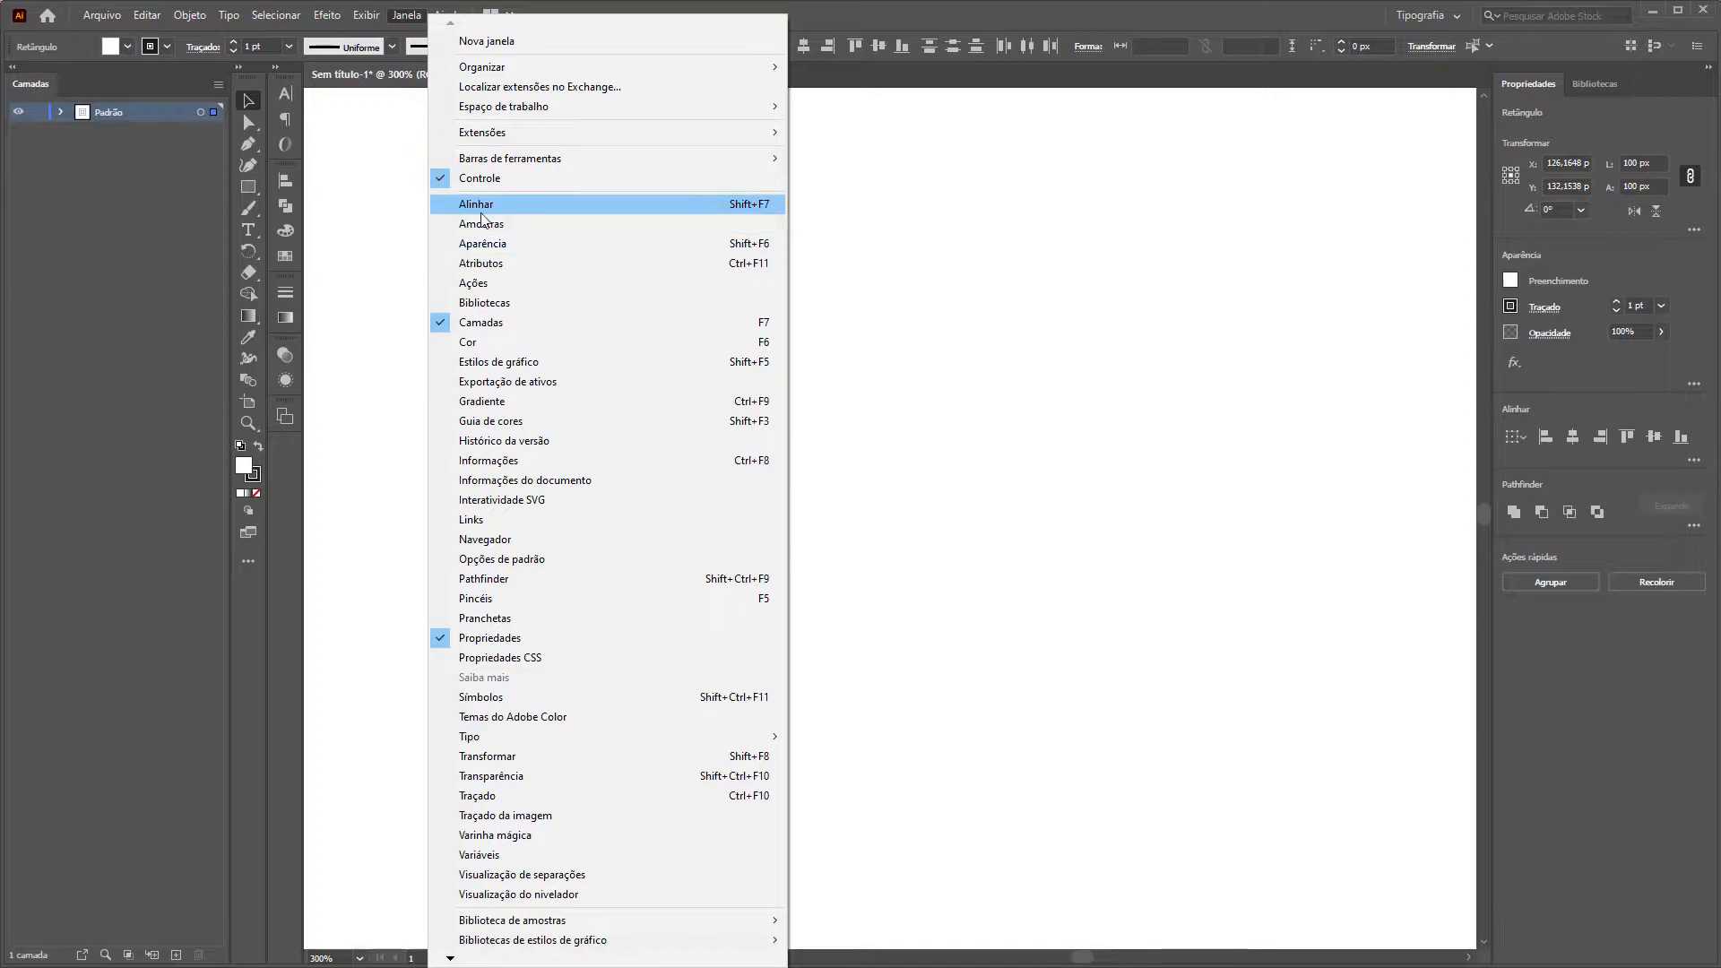
left_click(983, 450)
Duplicate the three concentric squares 100 px to the right so the outer squares share an edge.
scroll(964, 446, "down", 2)
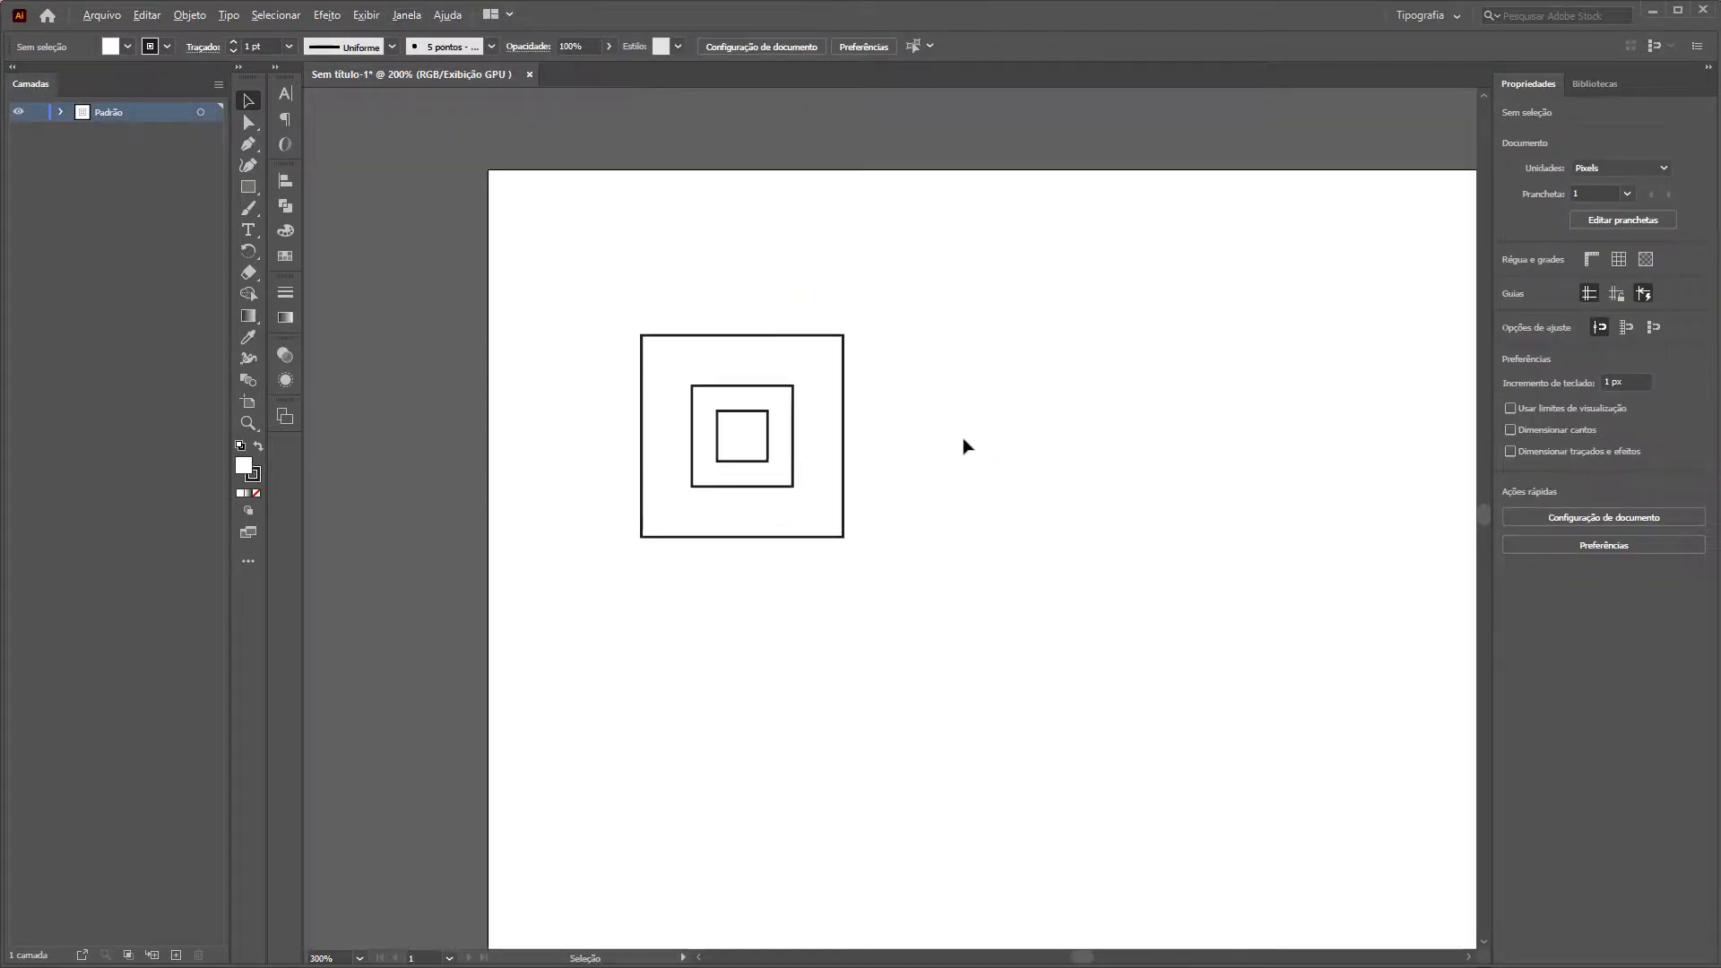
scroll(949, 430, "up", 2)
scroll(885, 411, "down", 1)
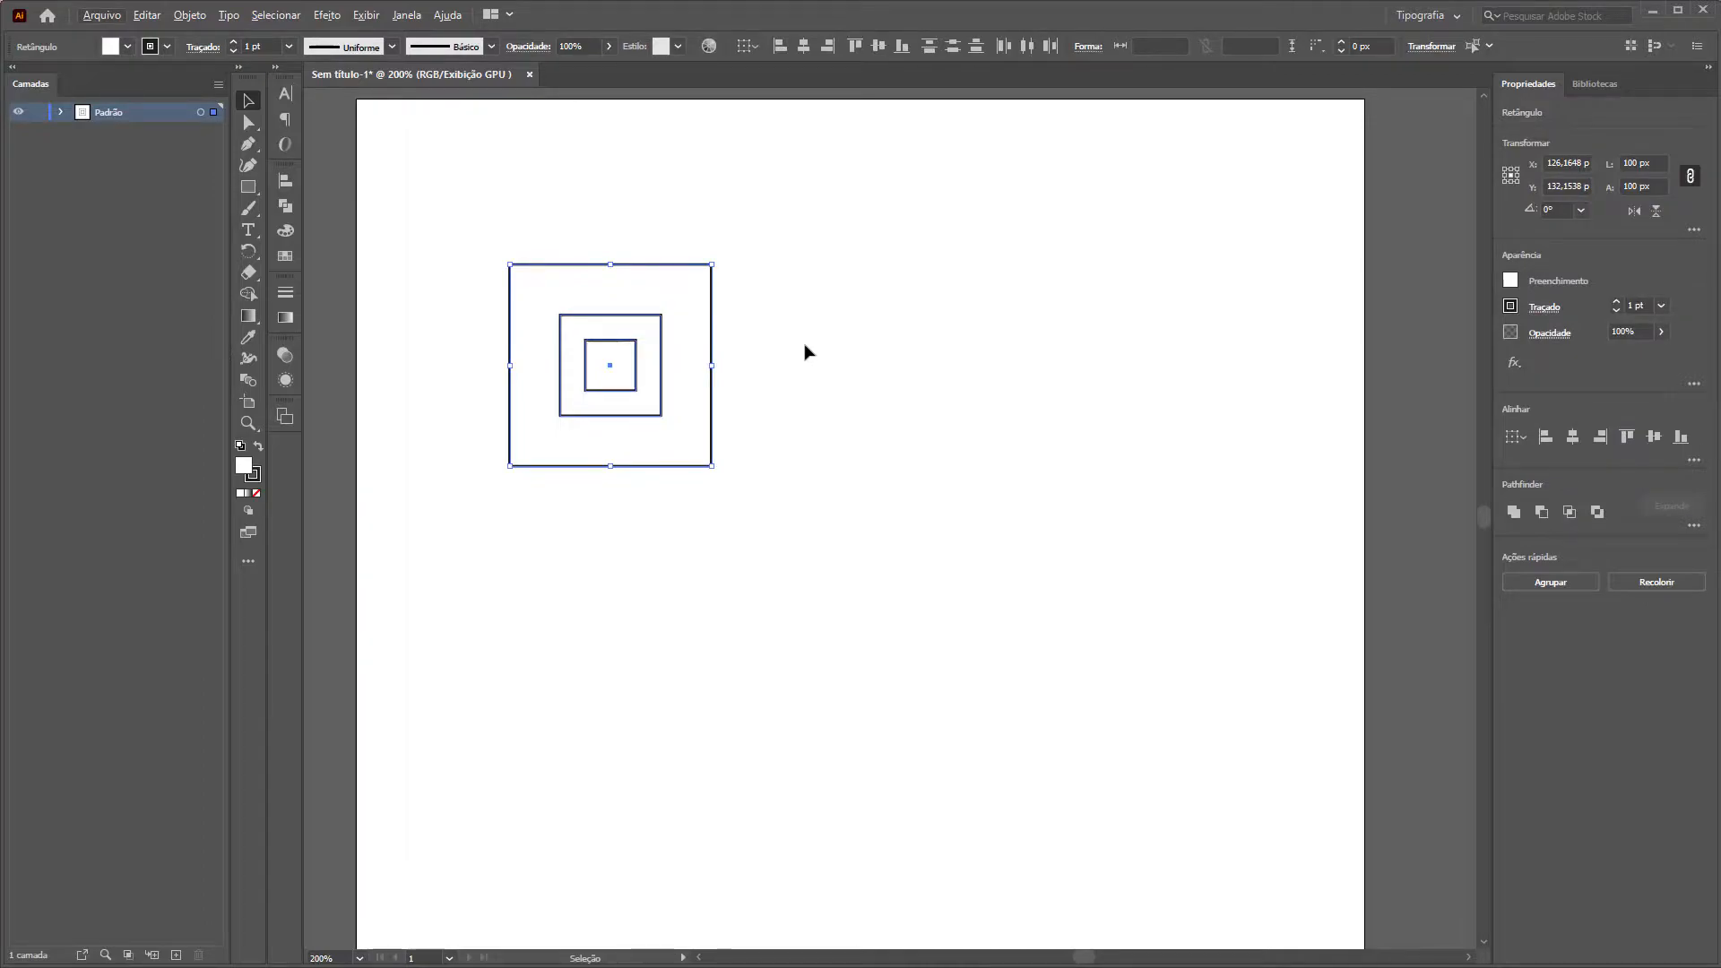
left_click_drag(632, 365, 813, 368)
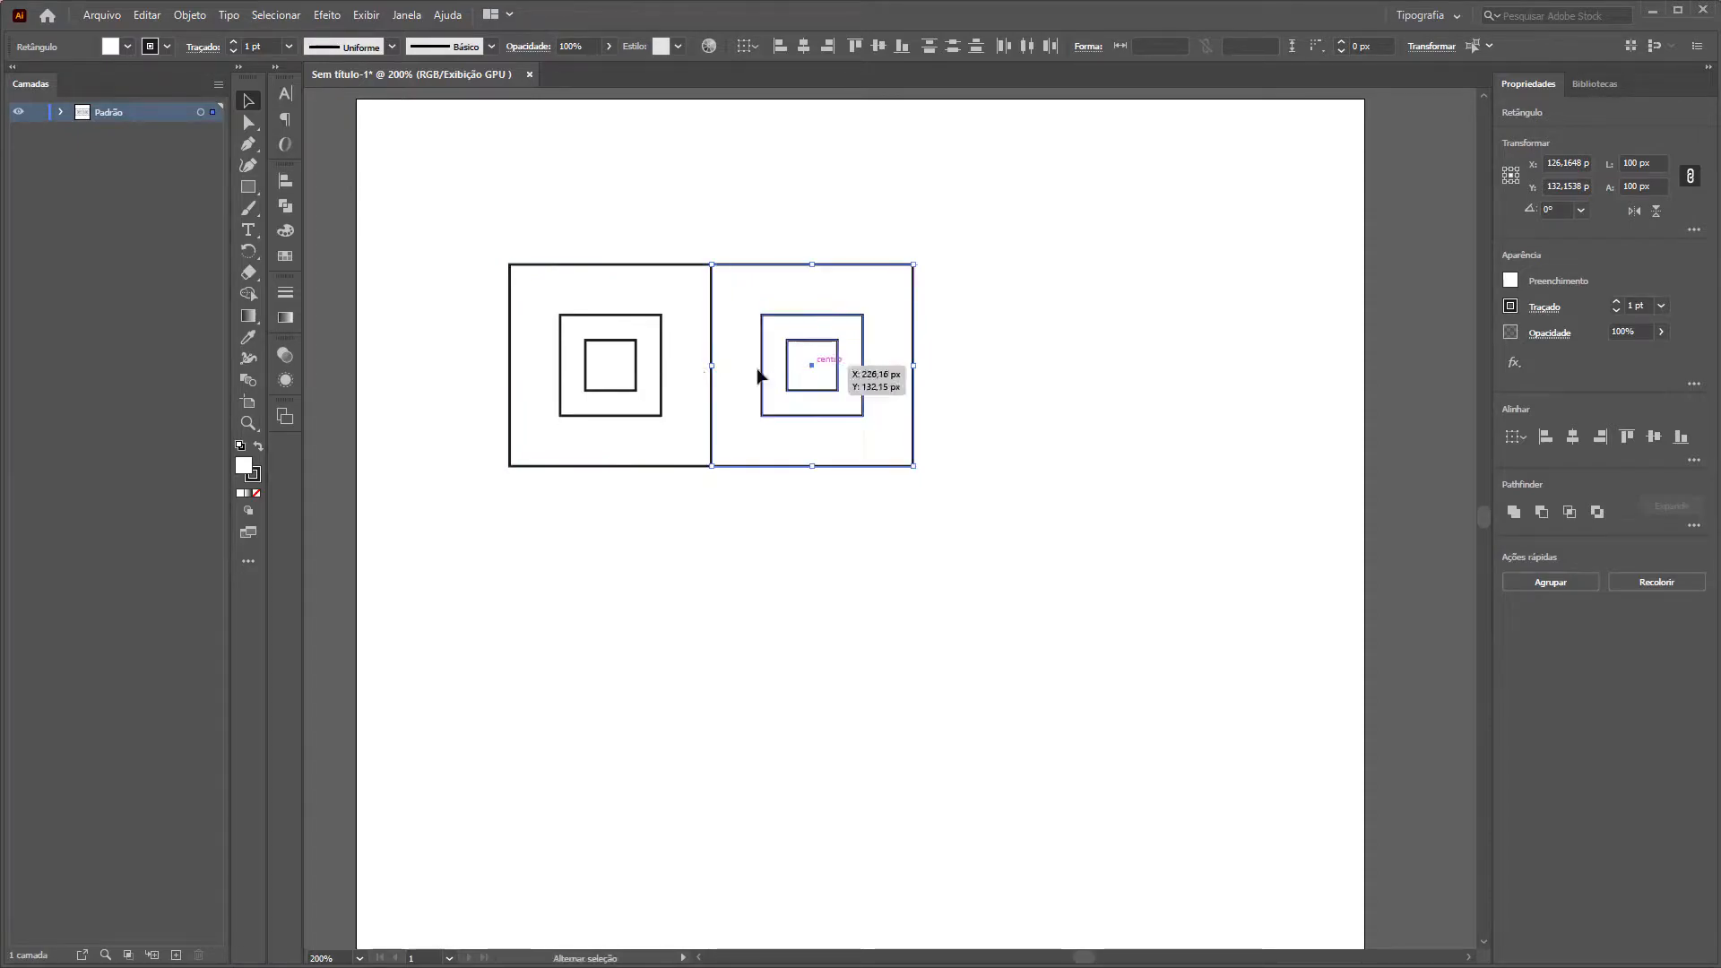
Duplicate both sets of concentric squares directly below to form a two-by-two grid with touching edges.
left_click(567, 377, "shift")
left_click(566, 377, "shift")
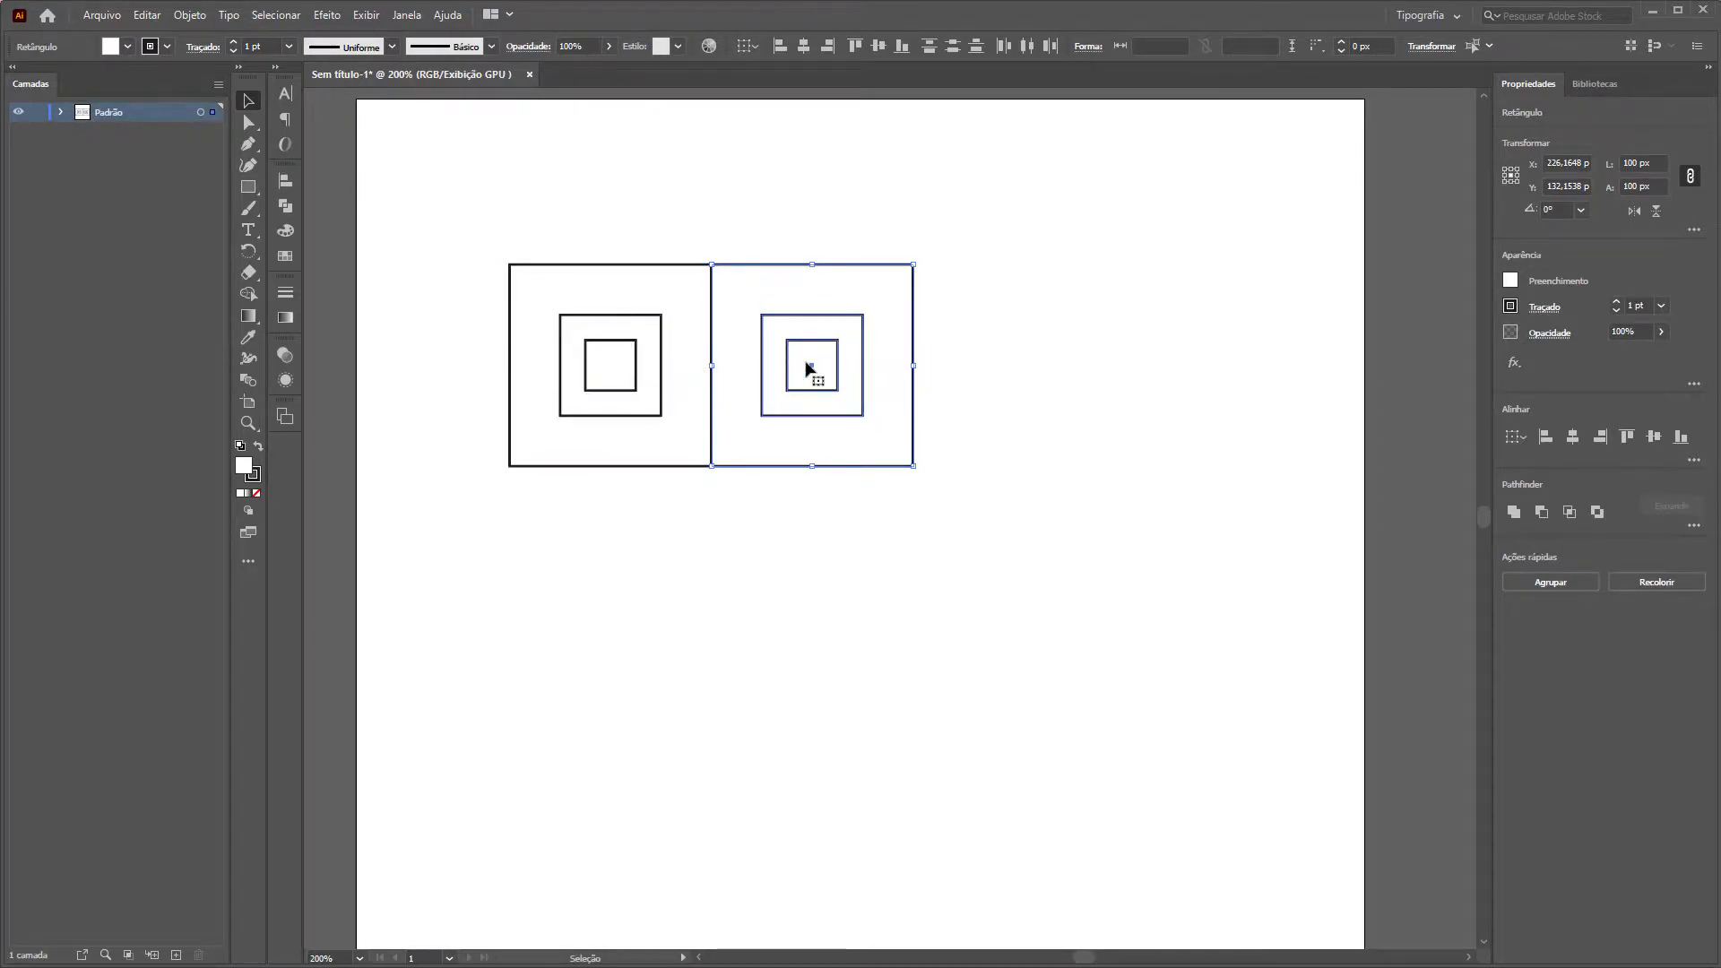
left_click_drag(967, 228, 461, 570)
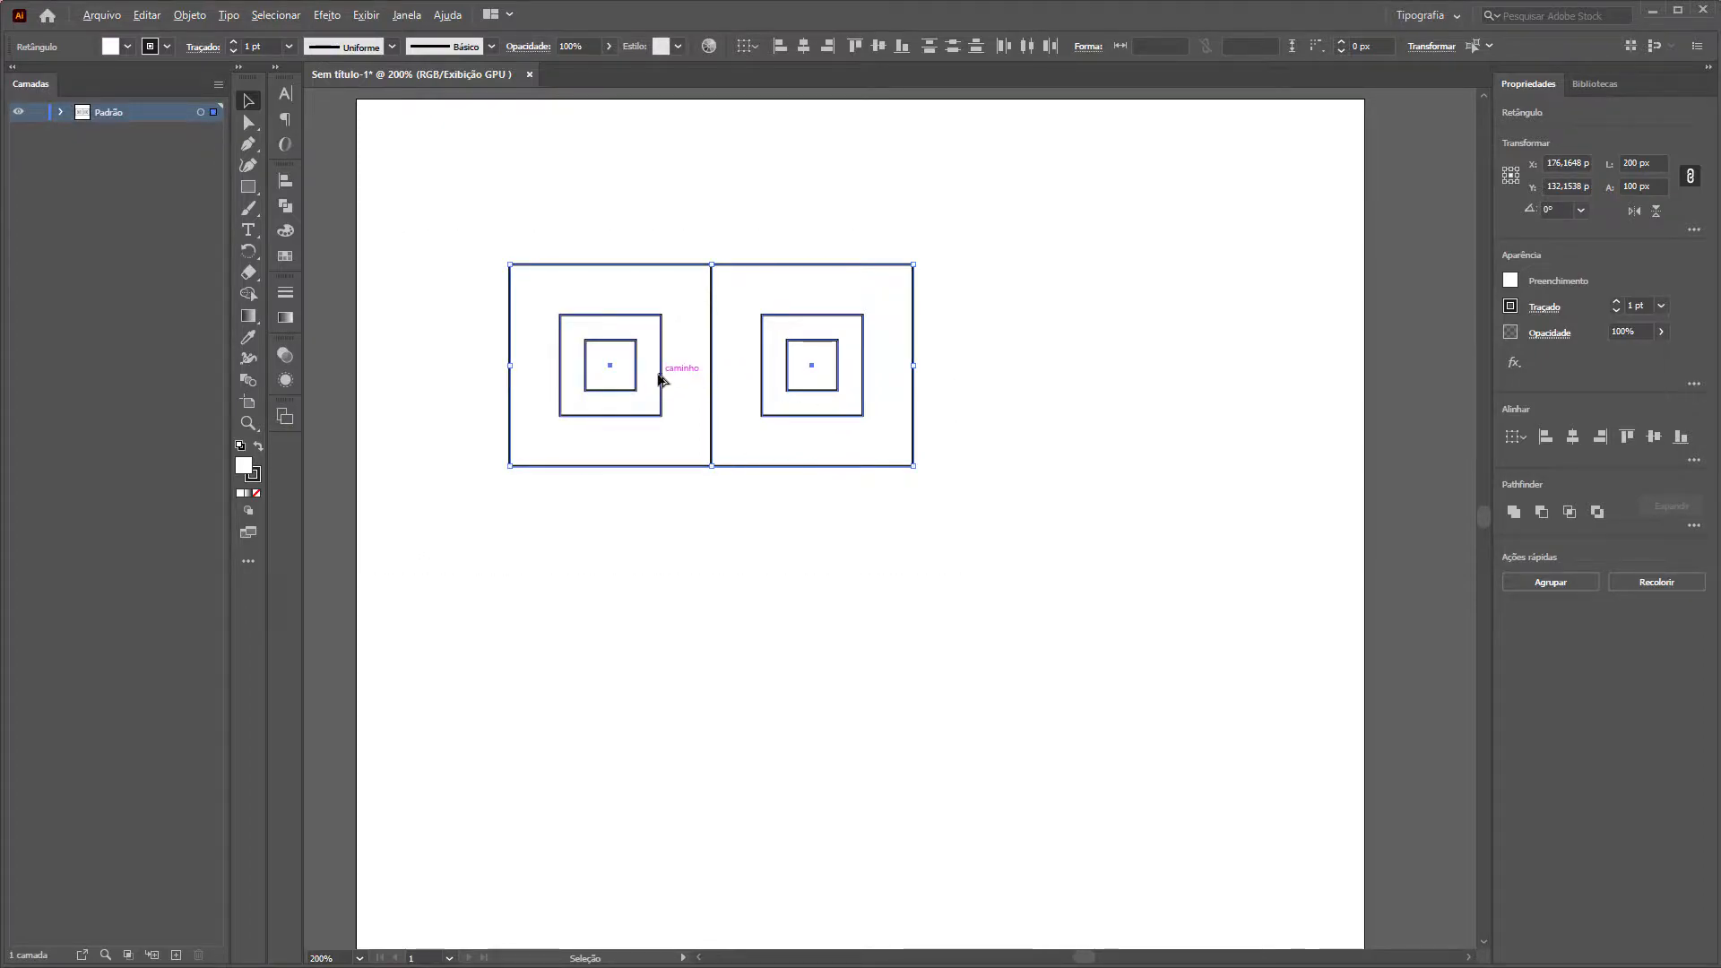
left_click_drag(658, 379, 659, 580)
left_click(1203, 478)
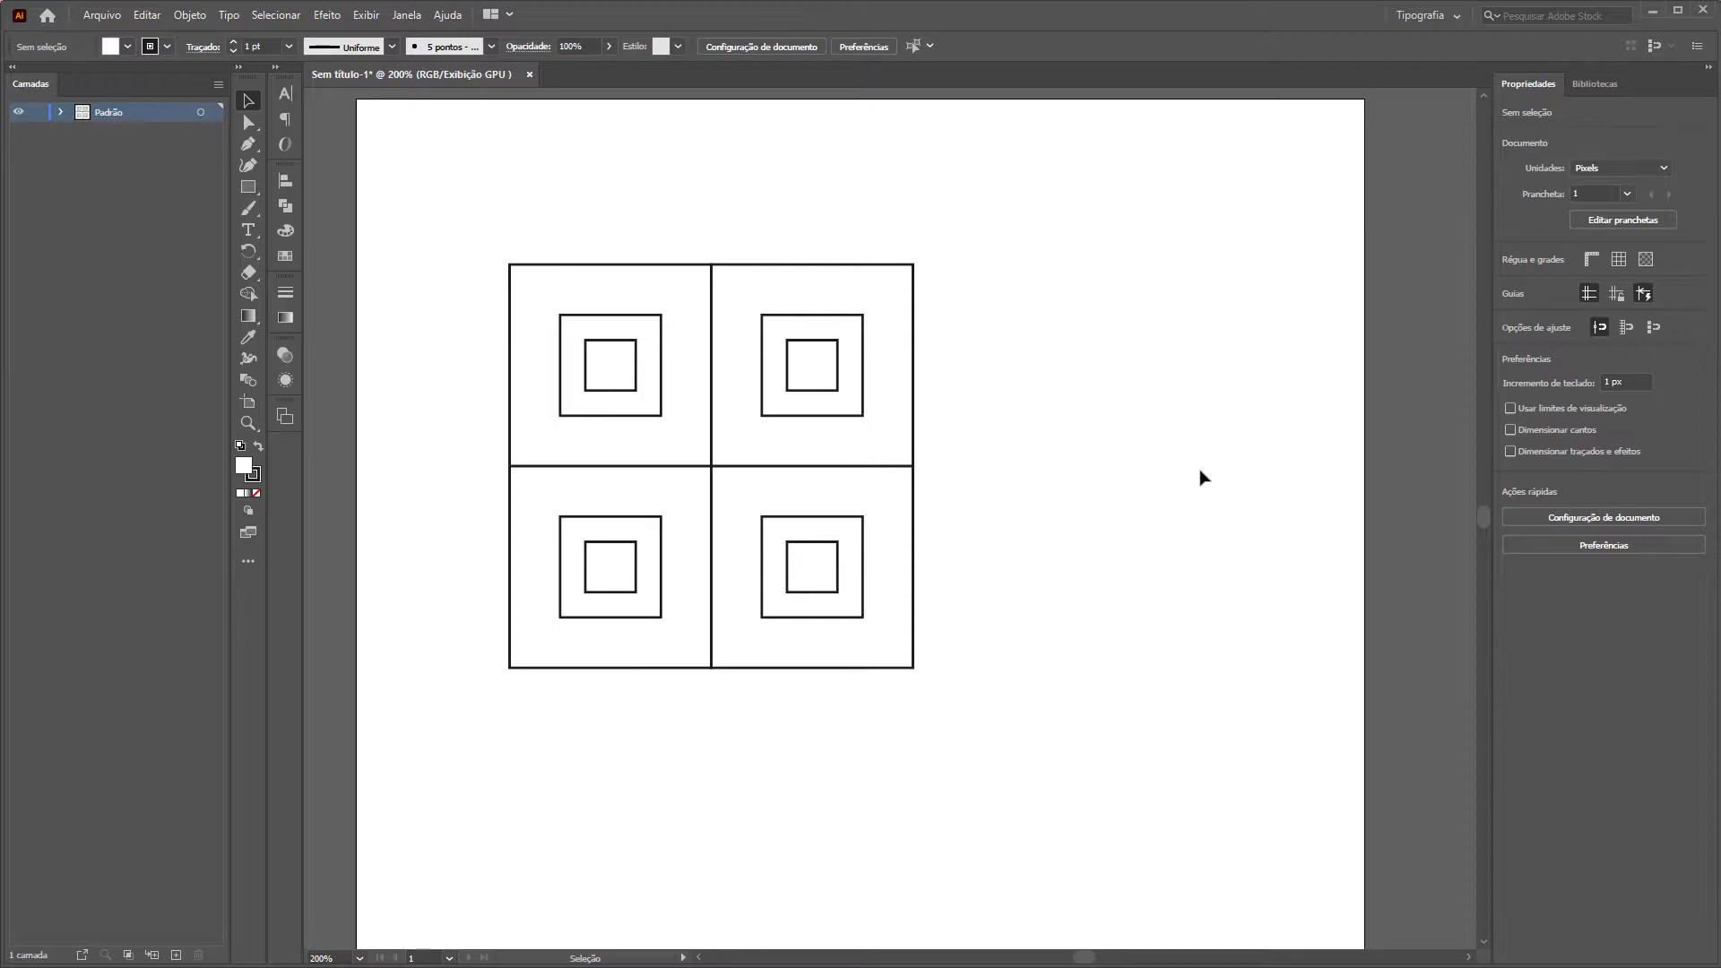
Delete the 25 px squares in the grid's upper-left and lower-right cells.
scroll(743, 410, "up", 1)
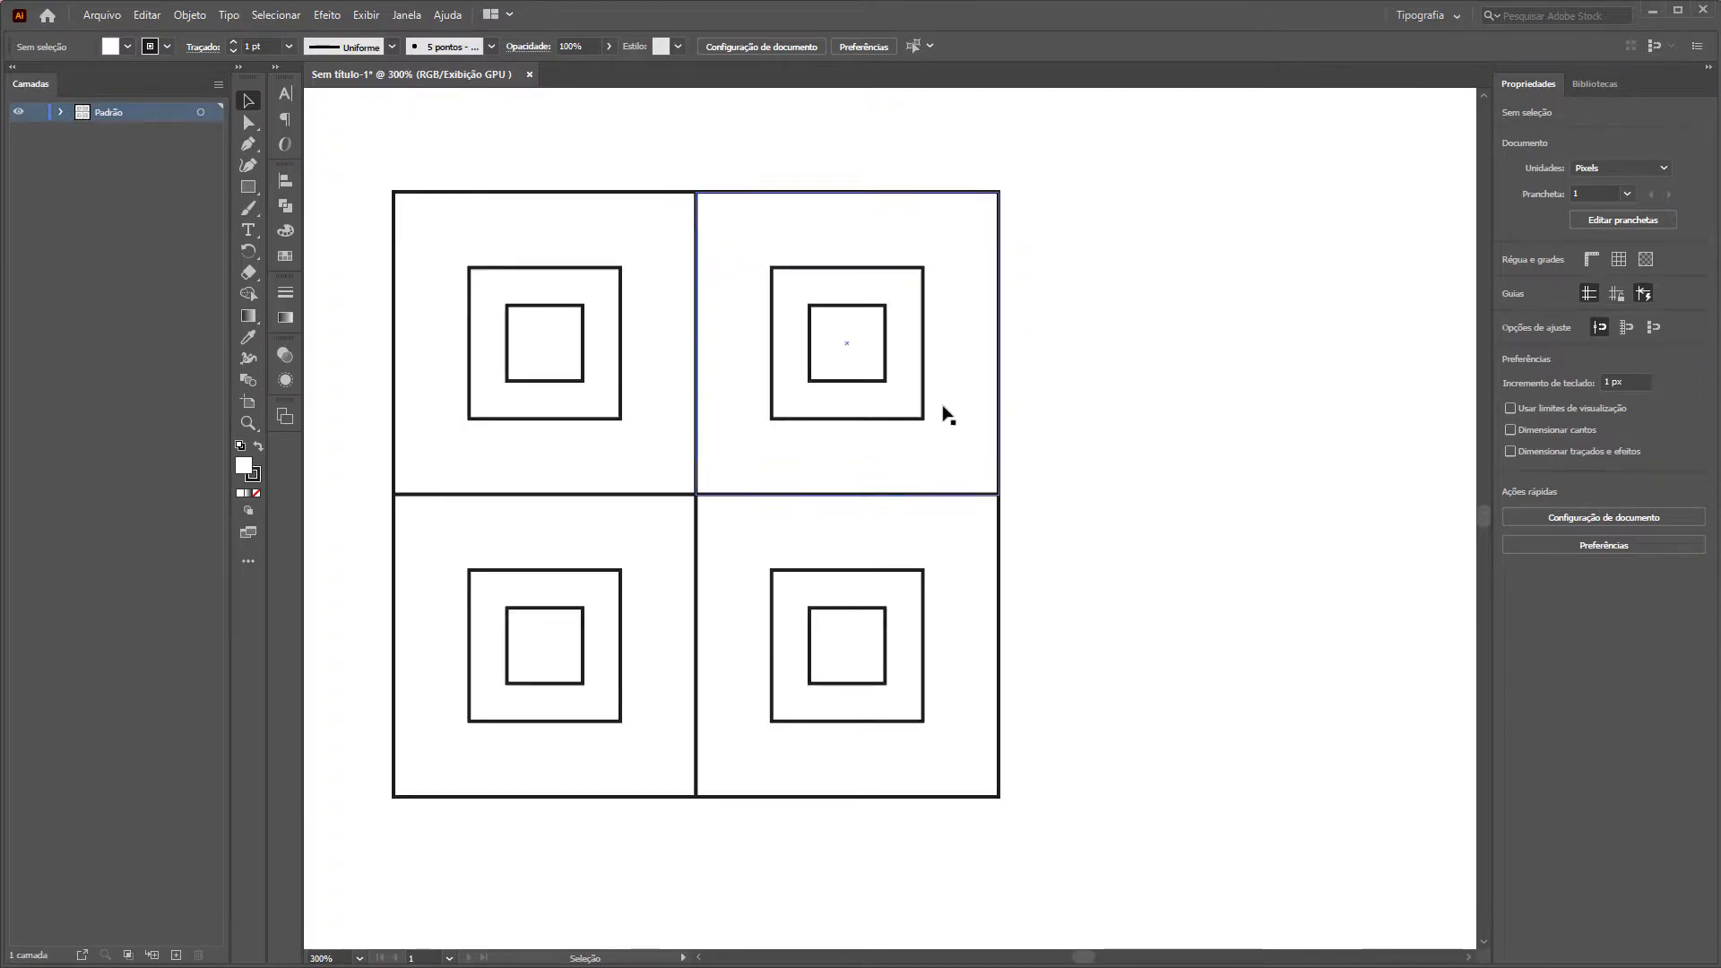
left_click(570, 368)
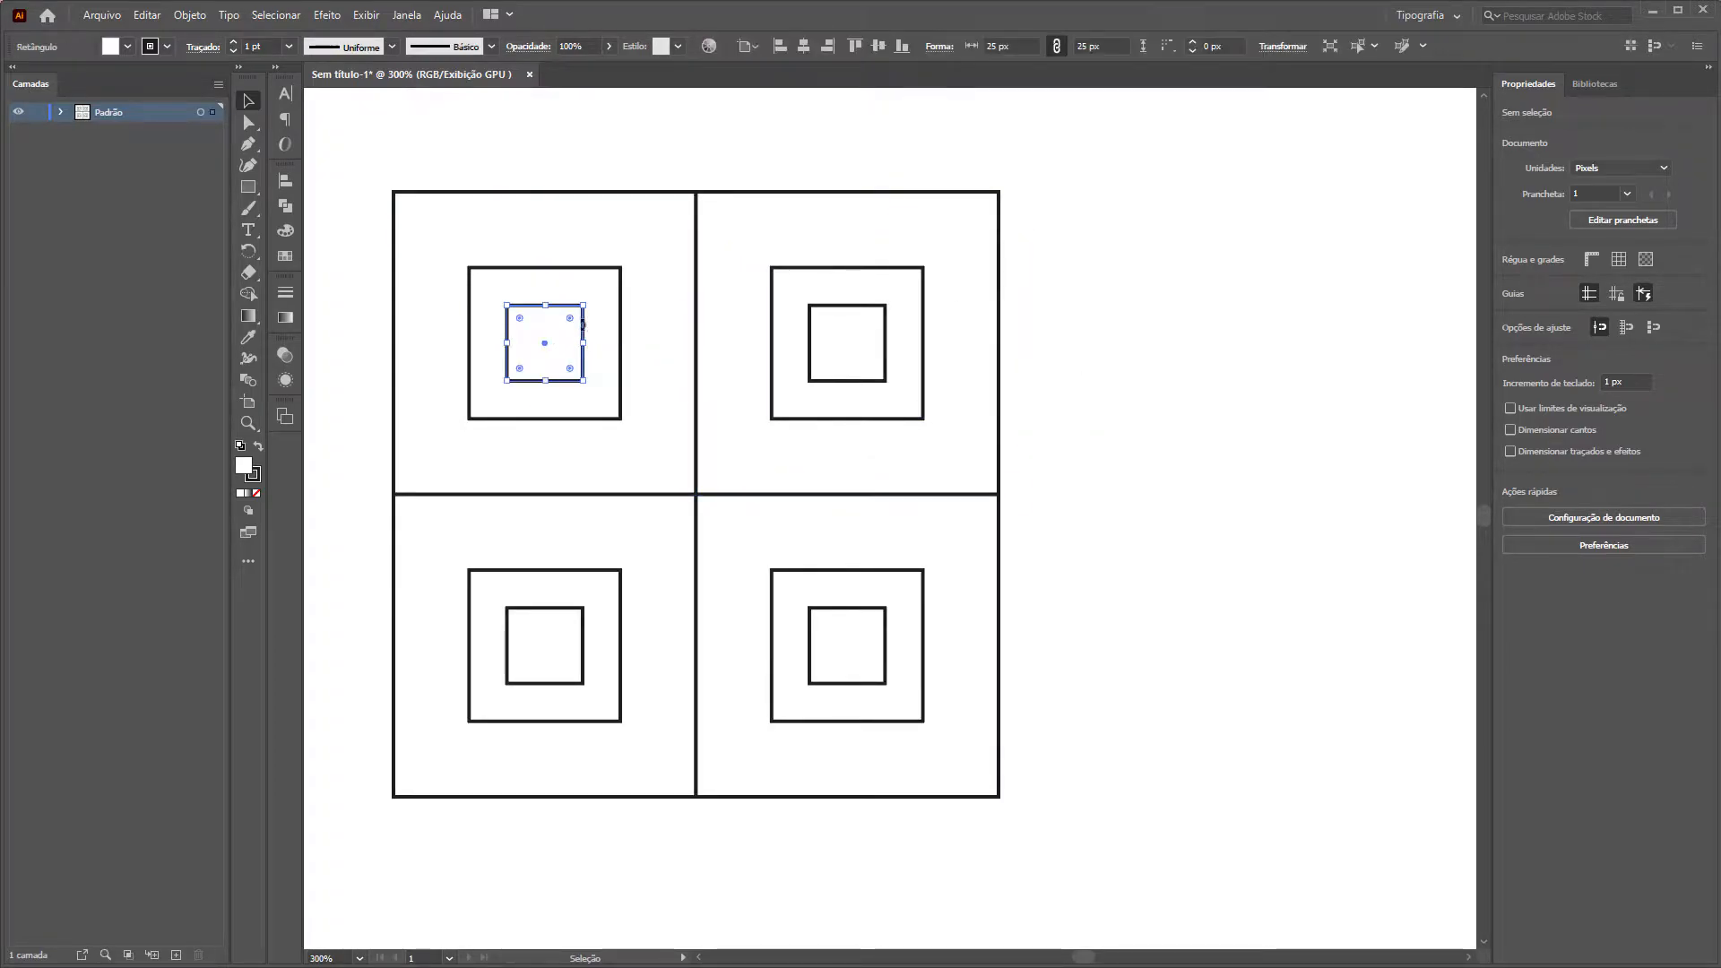
left_click(812, 627, "shift")
key("Delete")
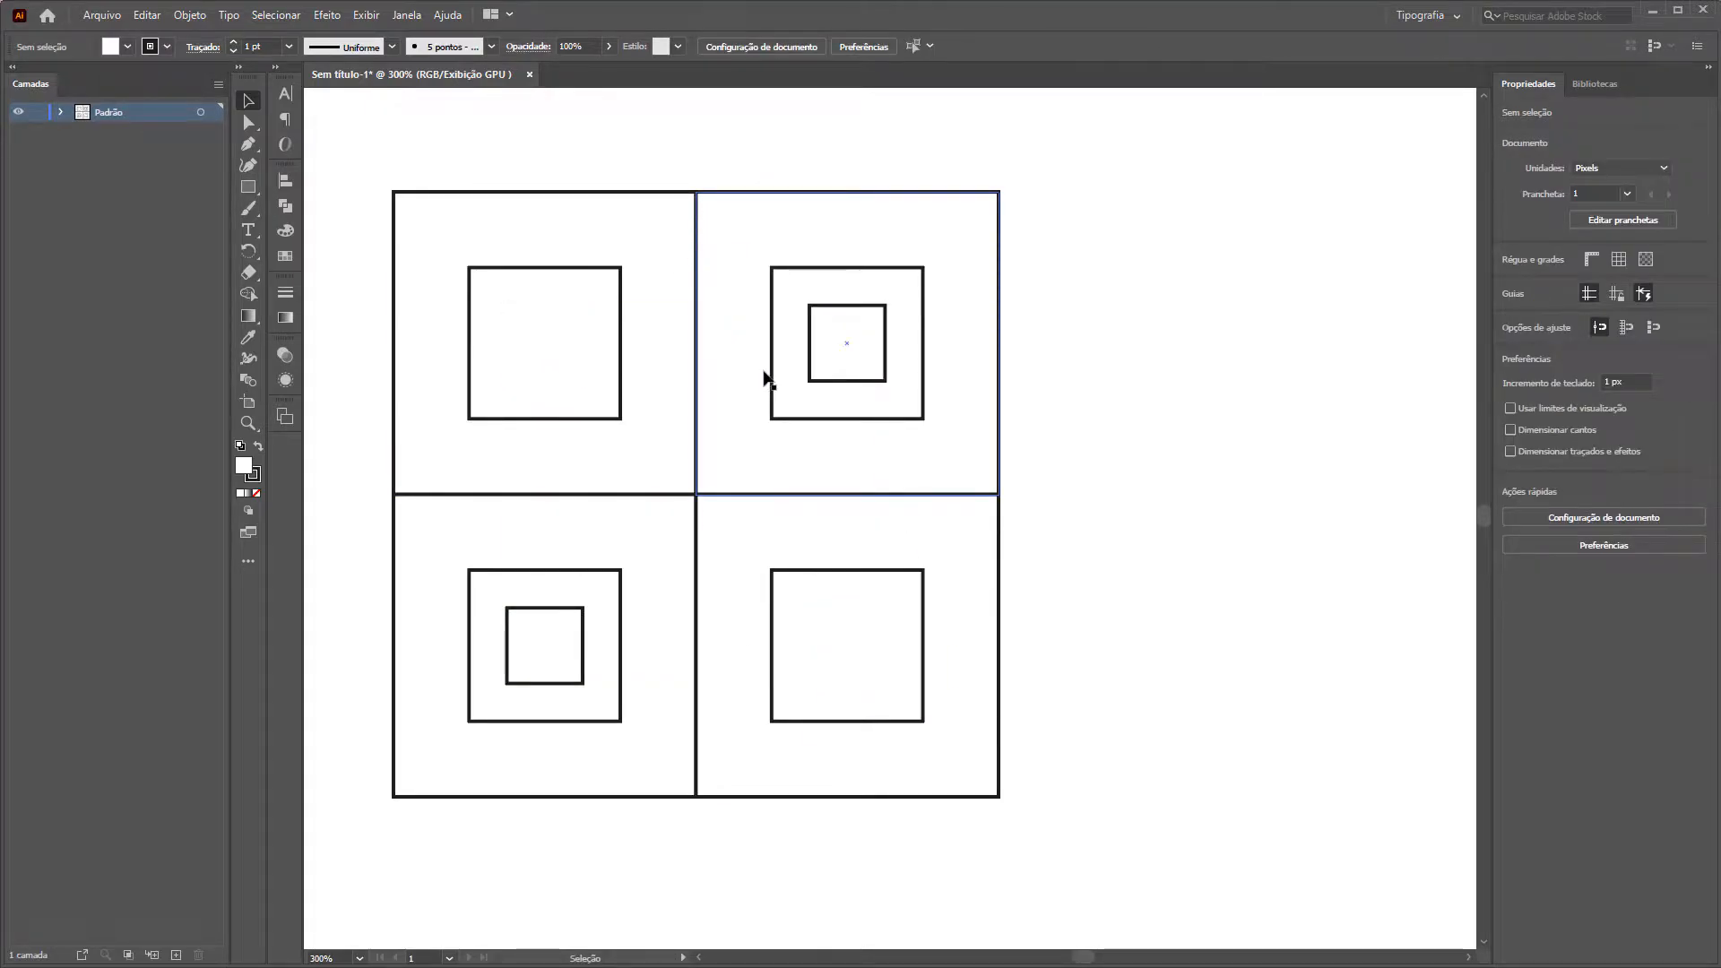
Delete the 50 px squares in the grid's upper-right and lower-left cells.
left_click(773, 375)
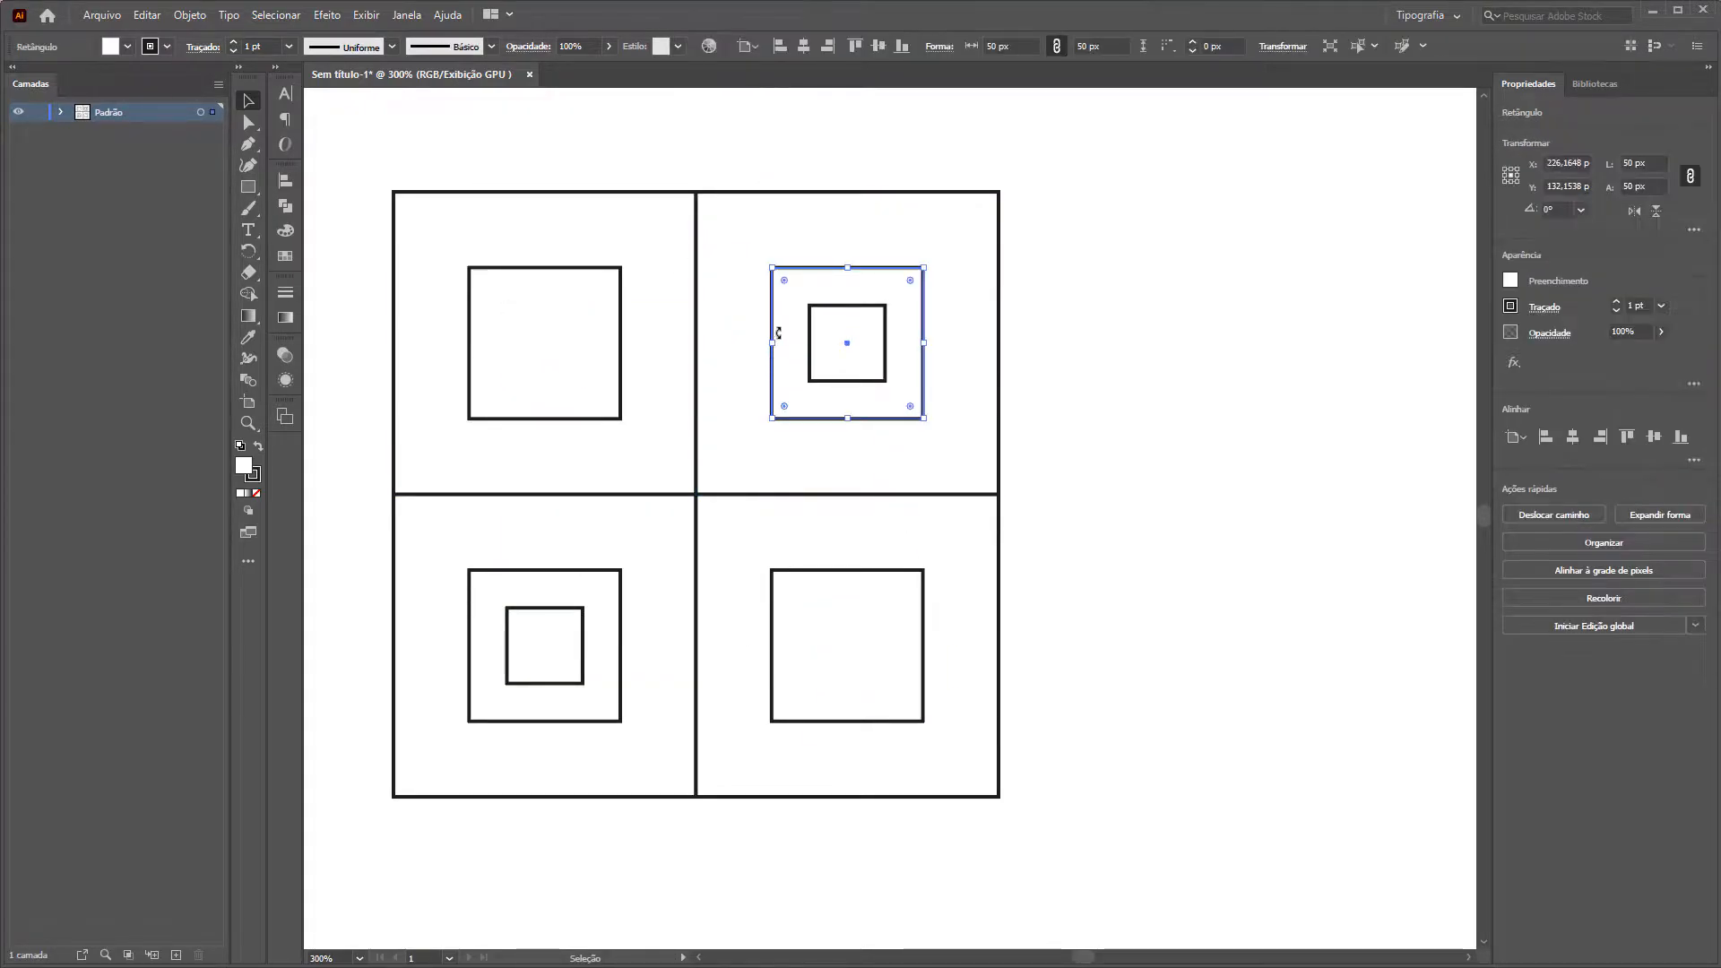
left_click(624, 614, "shift")
key("Delete")
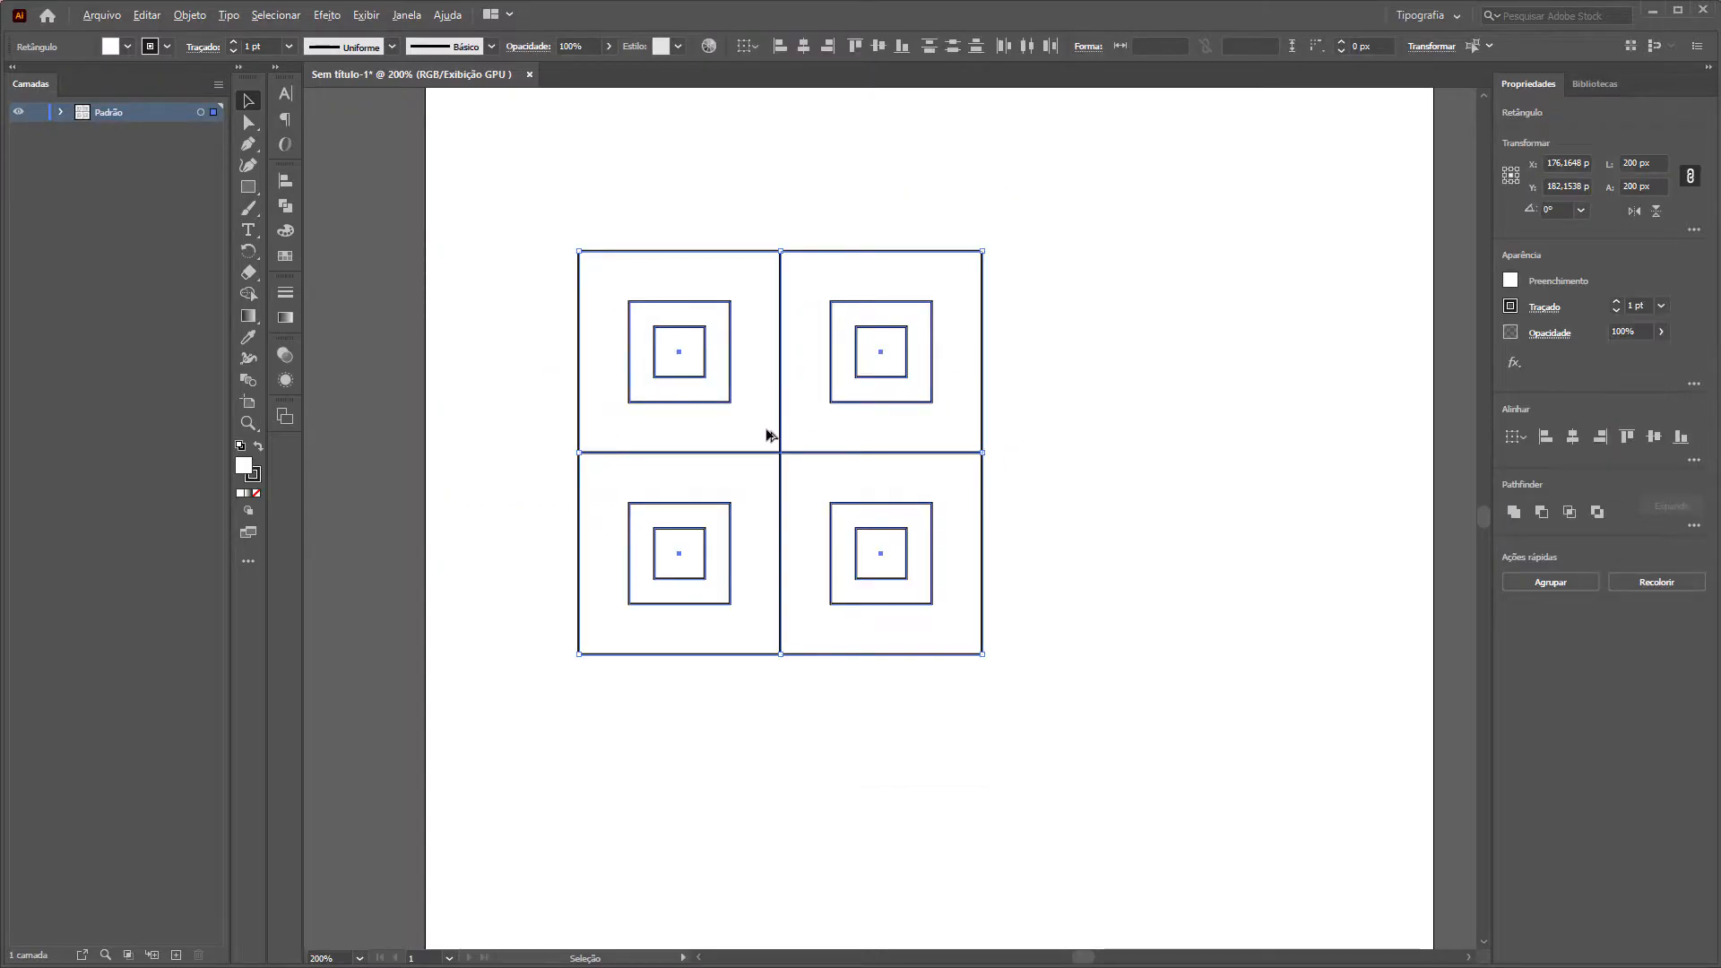
Place a copy of the complete two-by-two grid of concentric squares to the left, outside the artboard.
scroll(772, 433, "down", 2)
left_click_drag(773, 433, 440, 433)
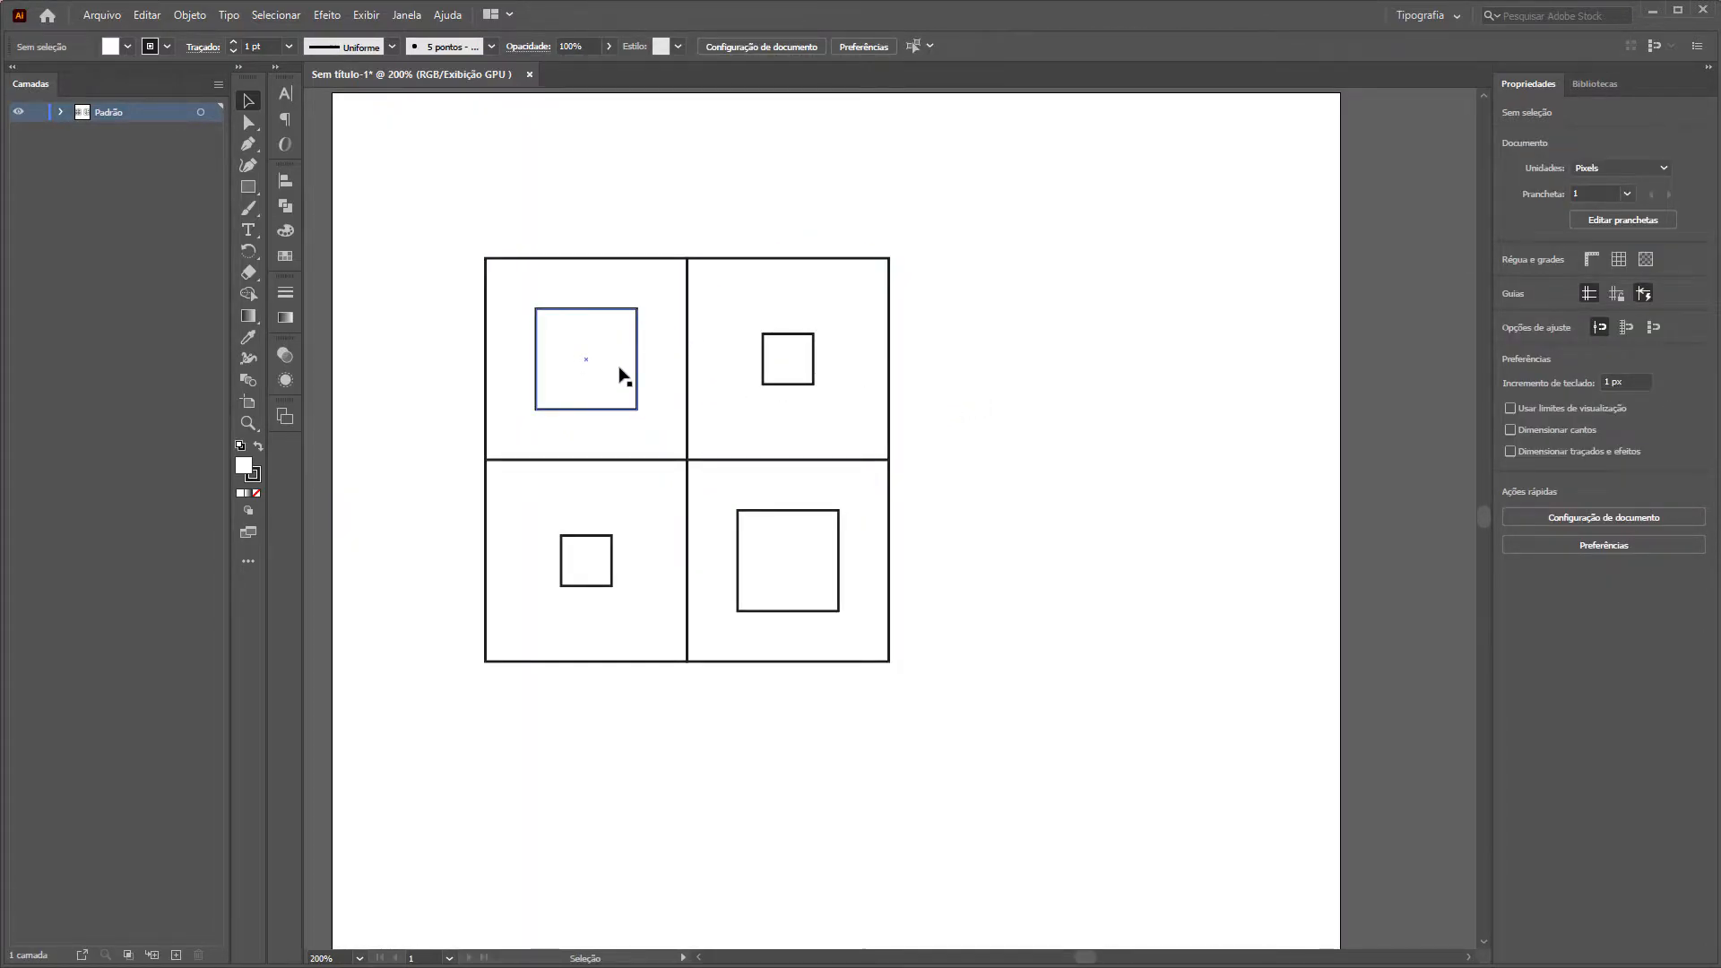
Try removing the upper-left corner point of the 50 px square in the grid's upper-left cell with the Pen tool.
left_click(634, 343)
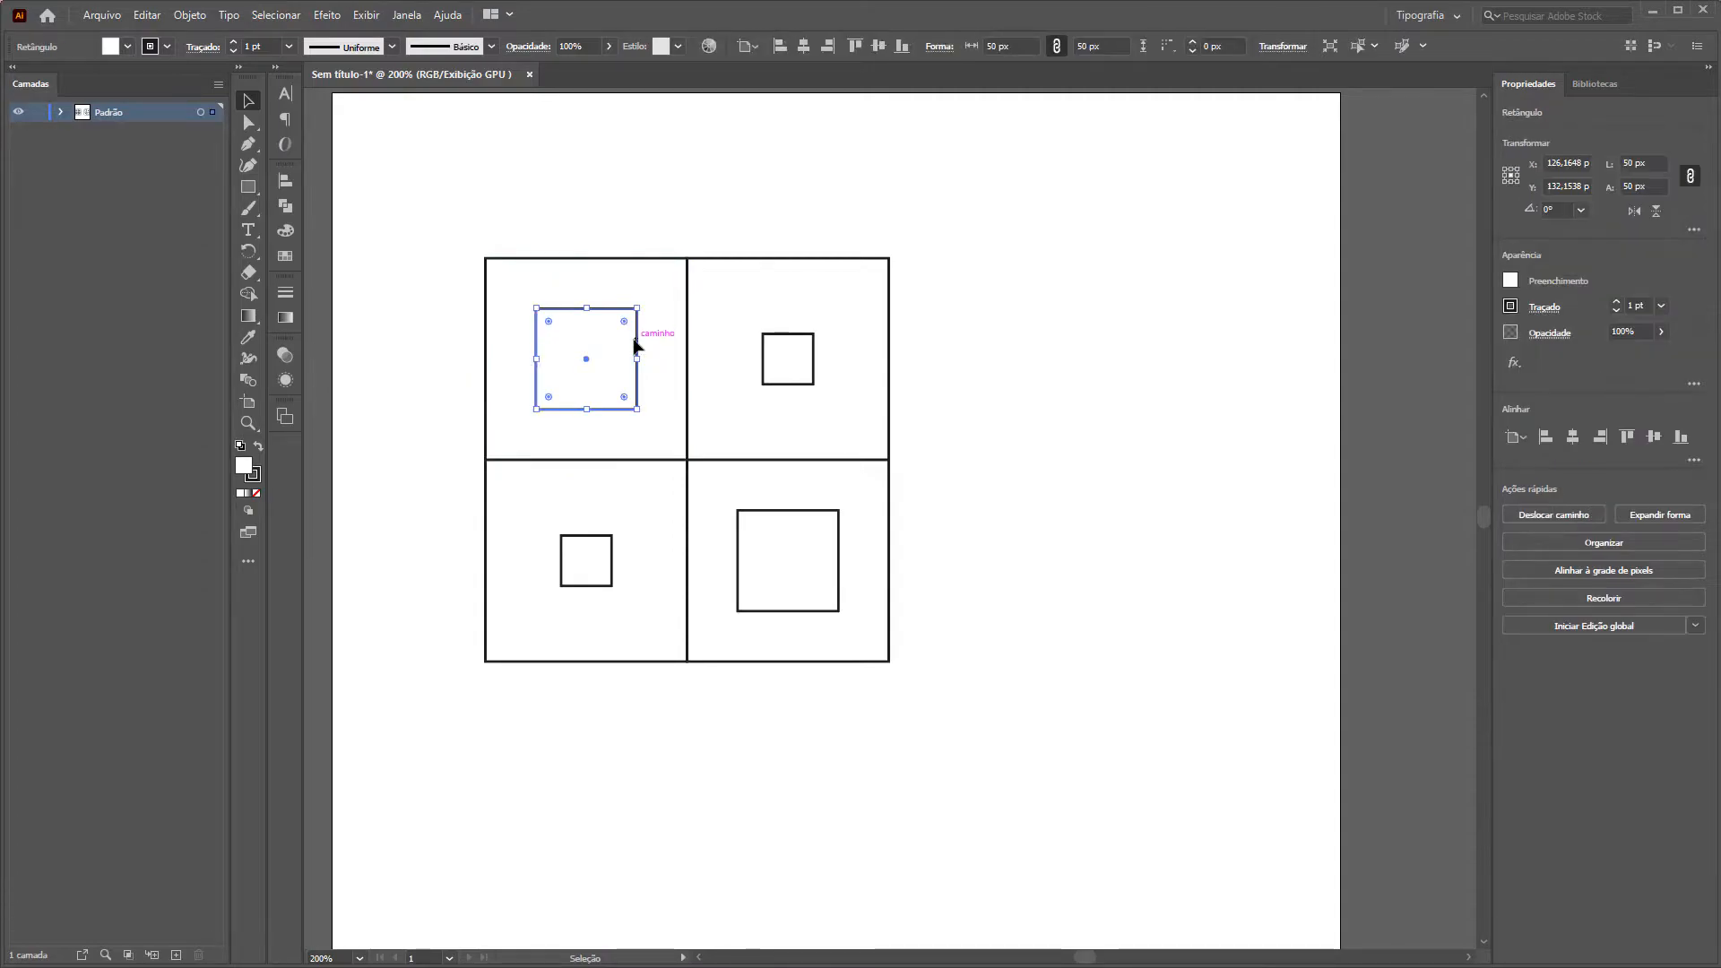
key("p")
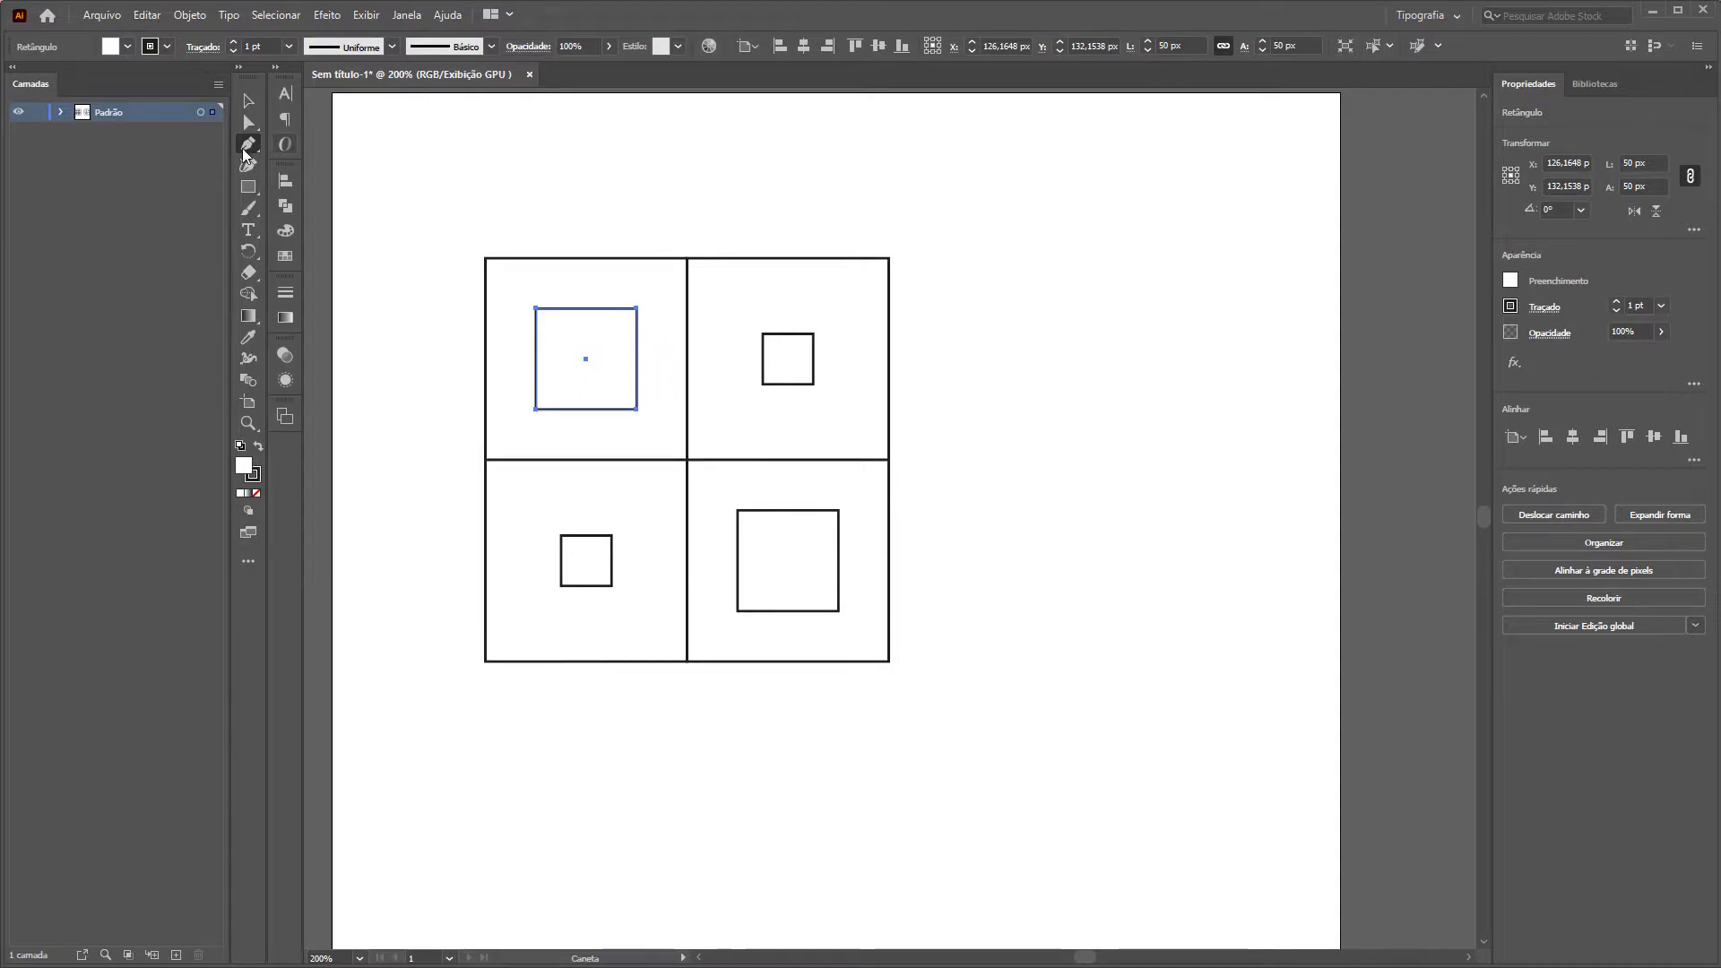
left_click(536, 309)
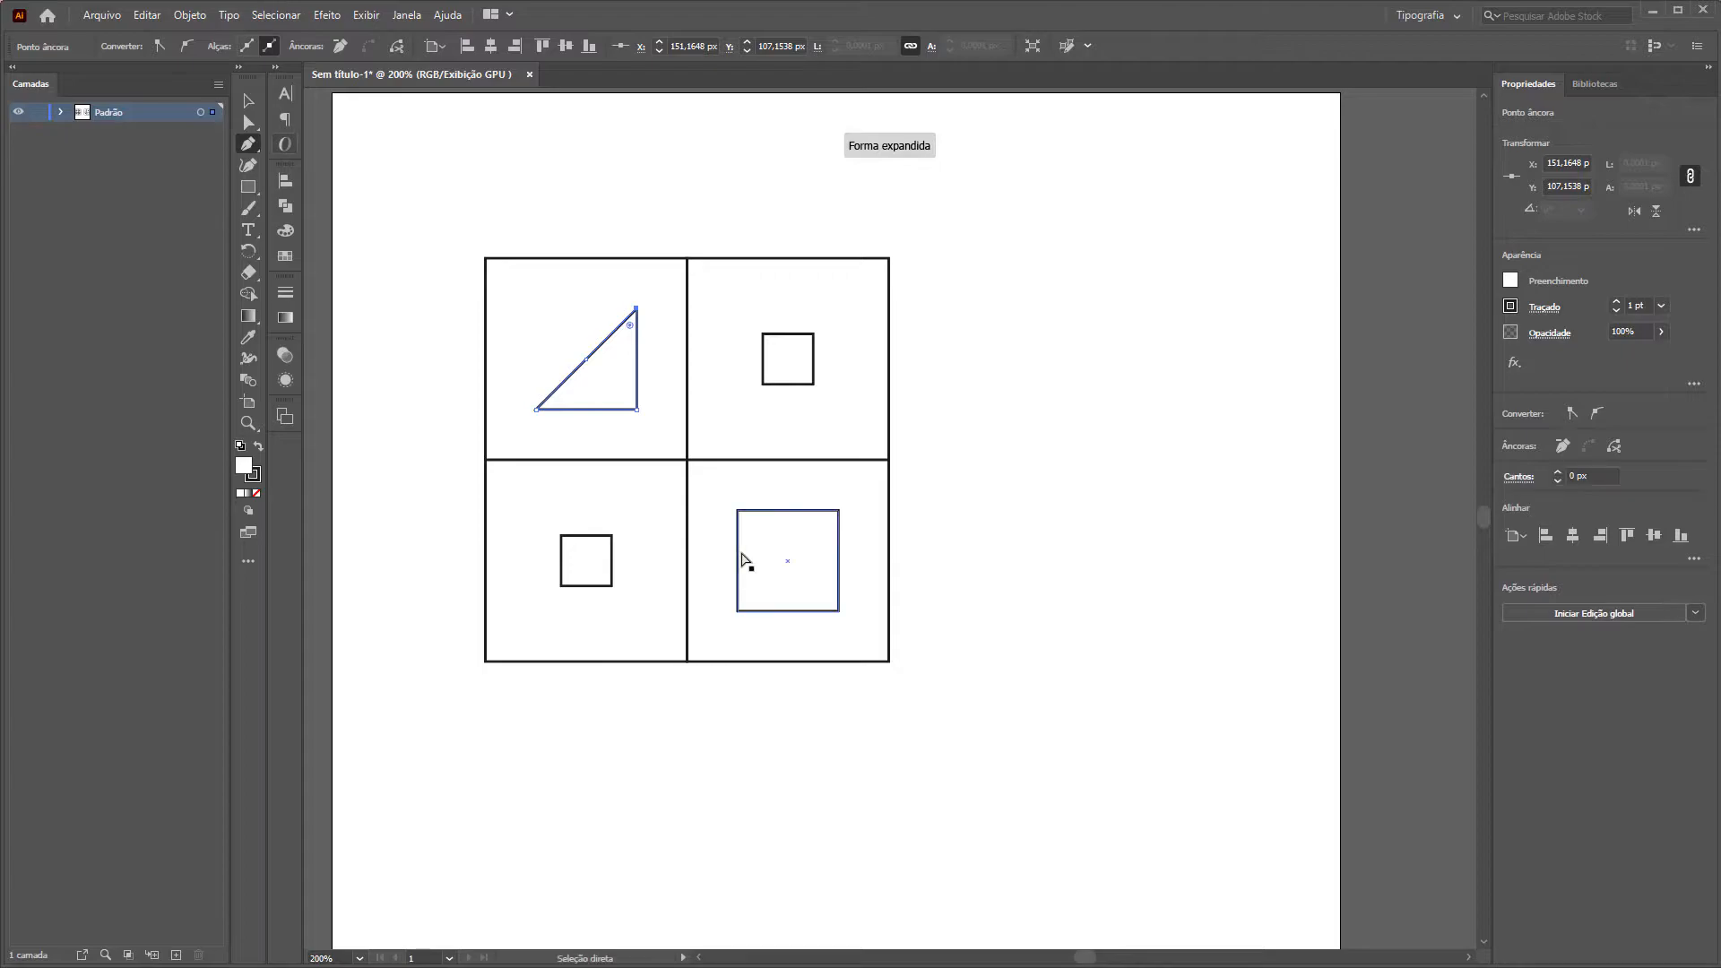
key("ctrl")
key("ctrl")
key("ctrl")
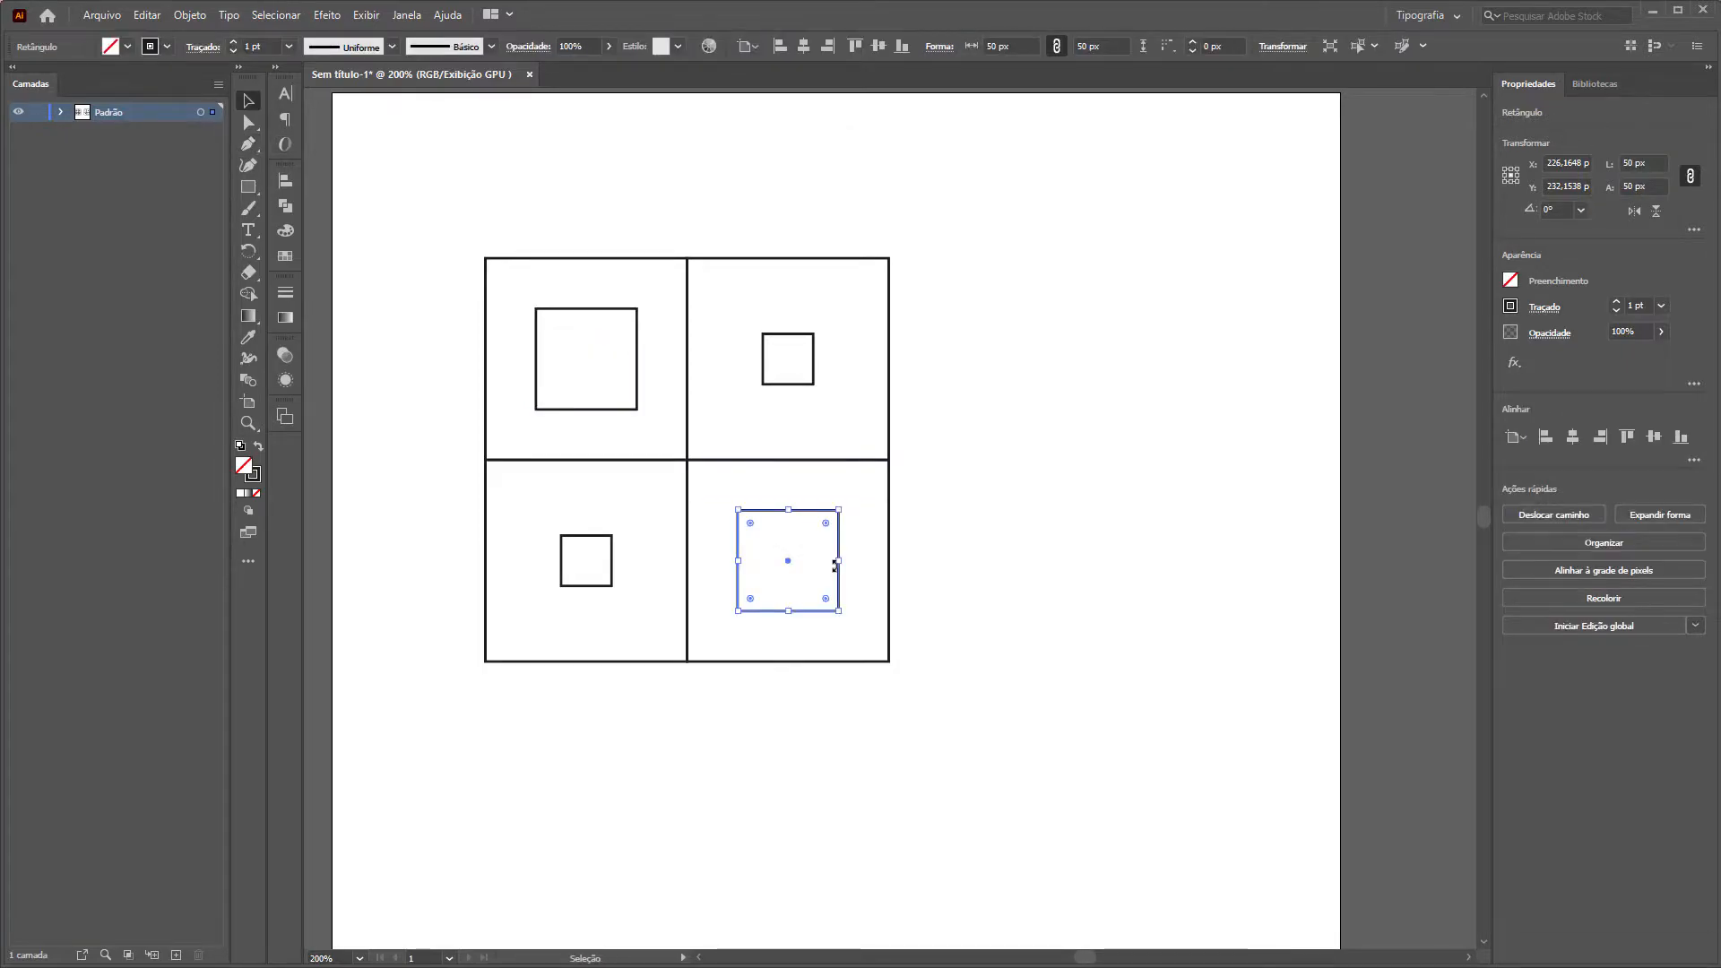
Remove the upper-left corner point of the 50 px square in the lower-right cell to turn it into a triangle.
key("p")
left_click(739, 512)
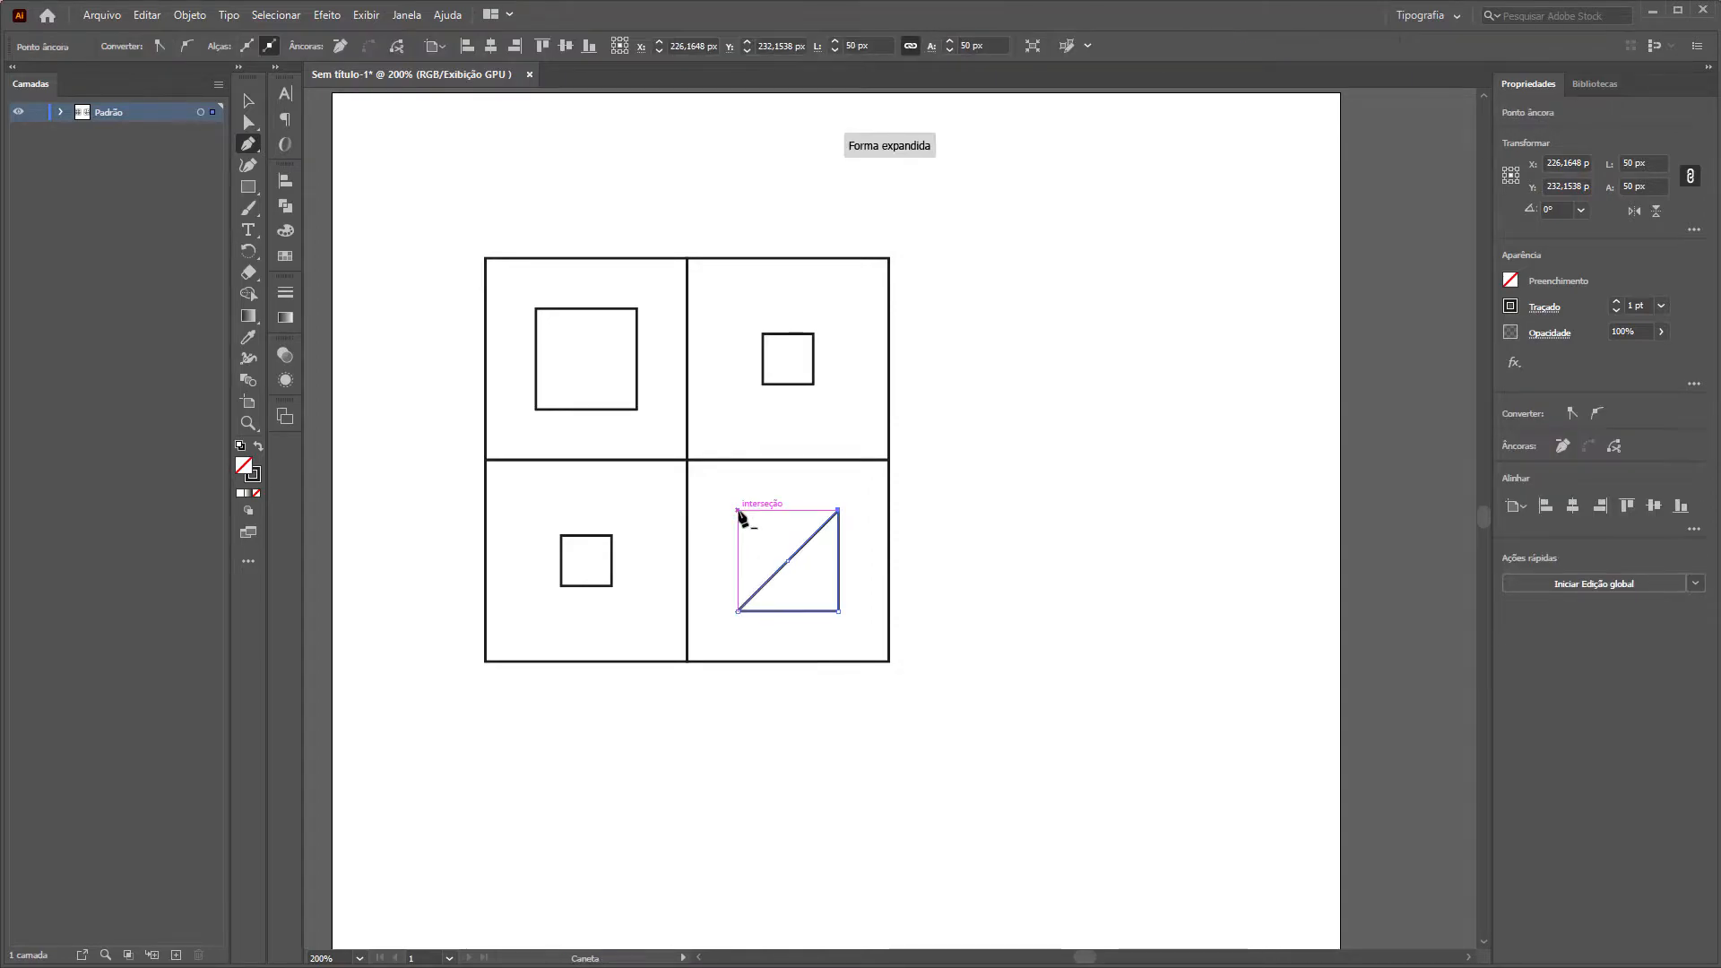
key("v")
Turn the two 25 px squares into triangles by removing the upper-right corner of the upper-right one and the lower-right corner of the lower-left one.
left_click(793, 384)
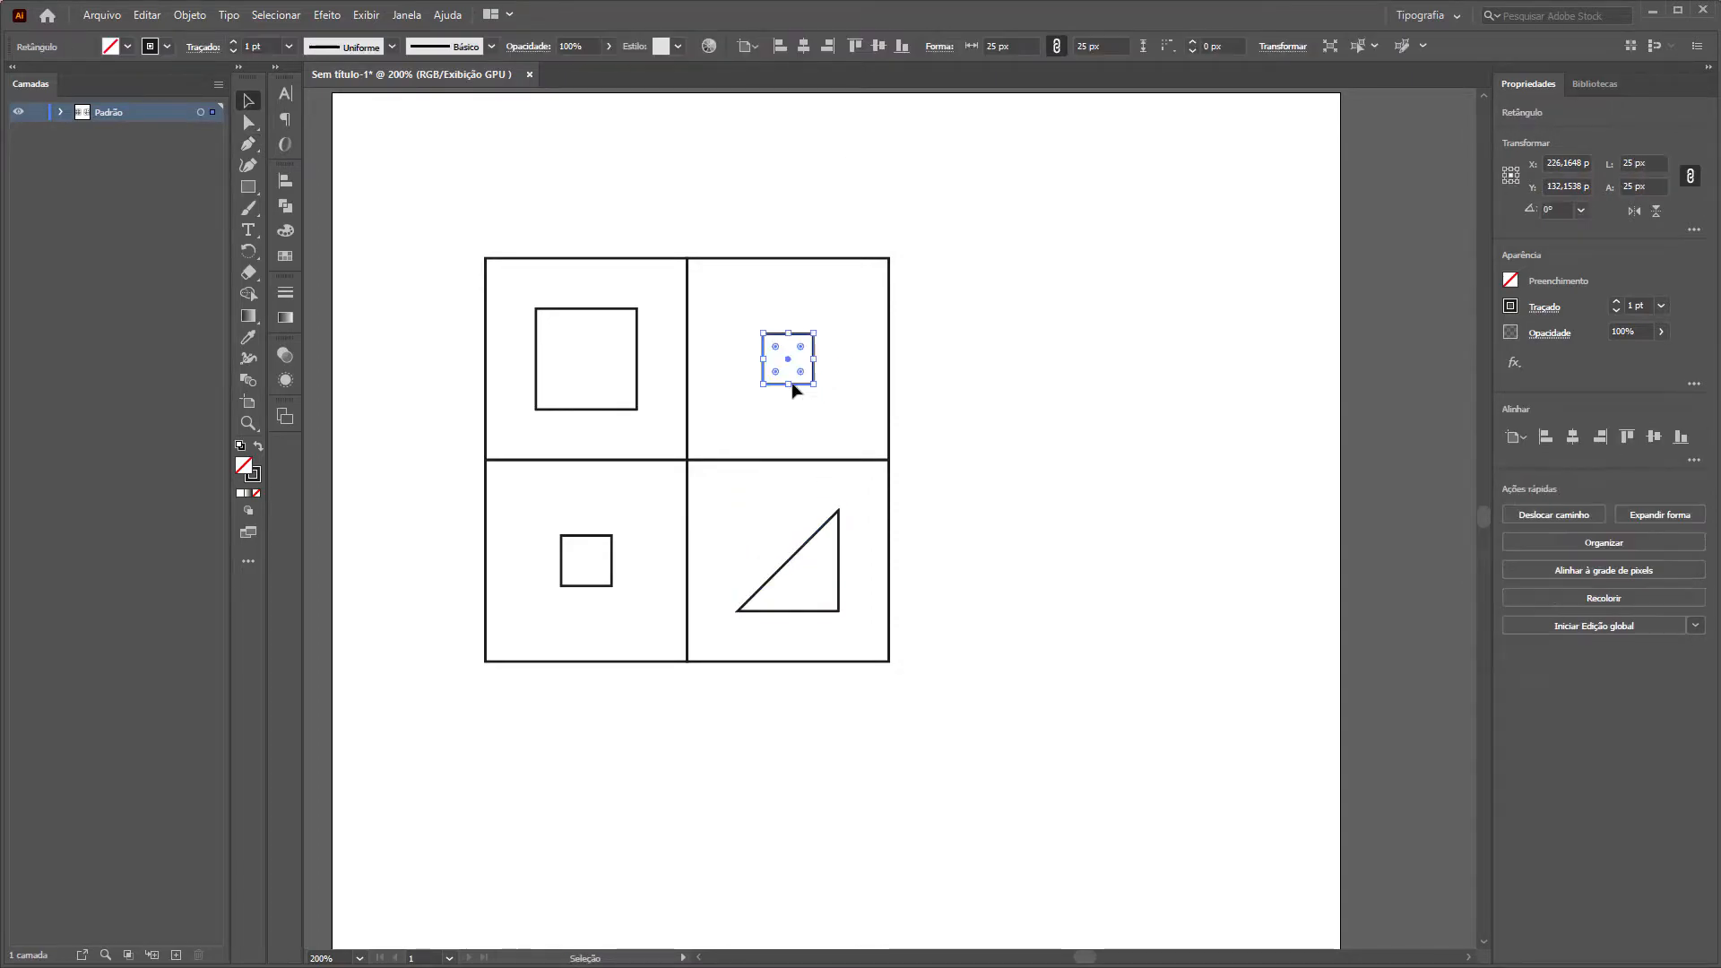
key("p")
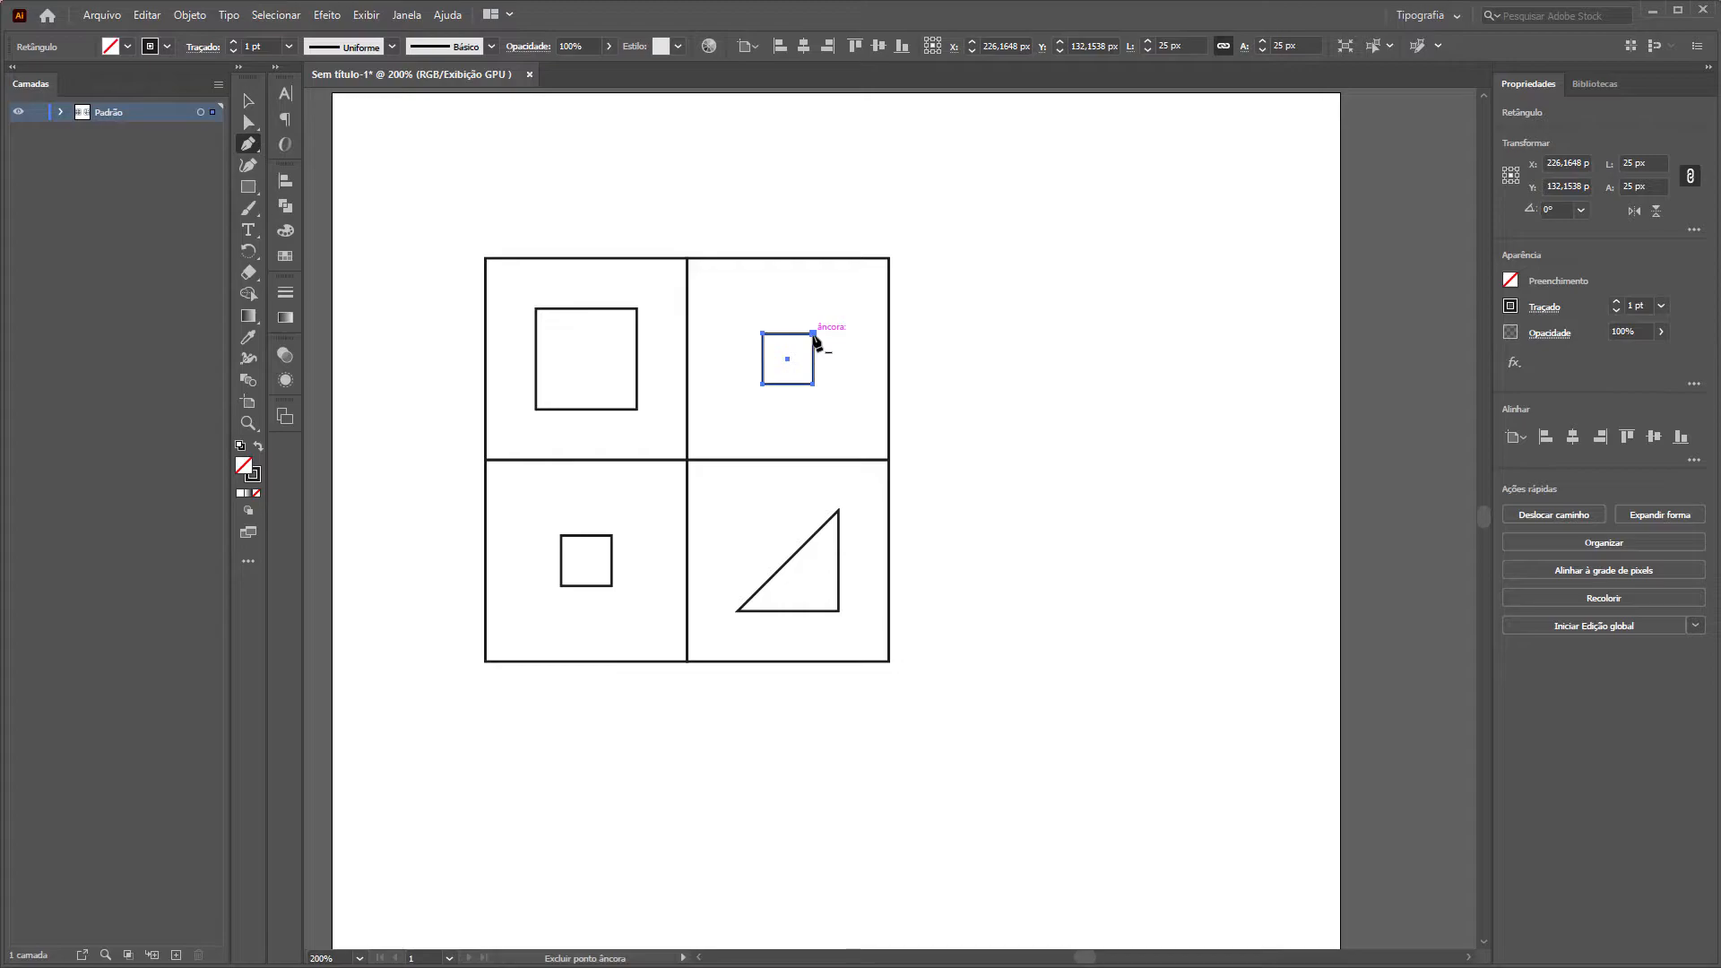
left_click(813, 334)
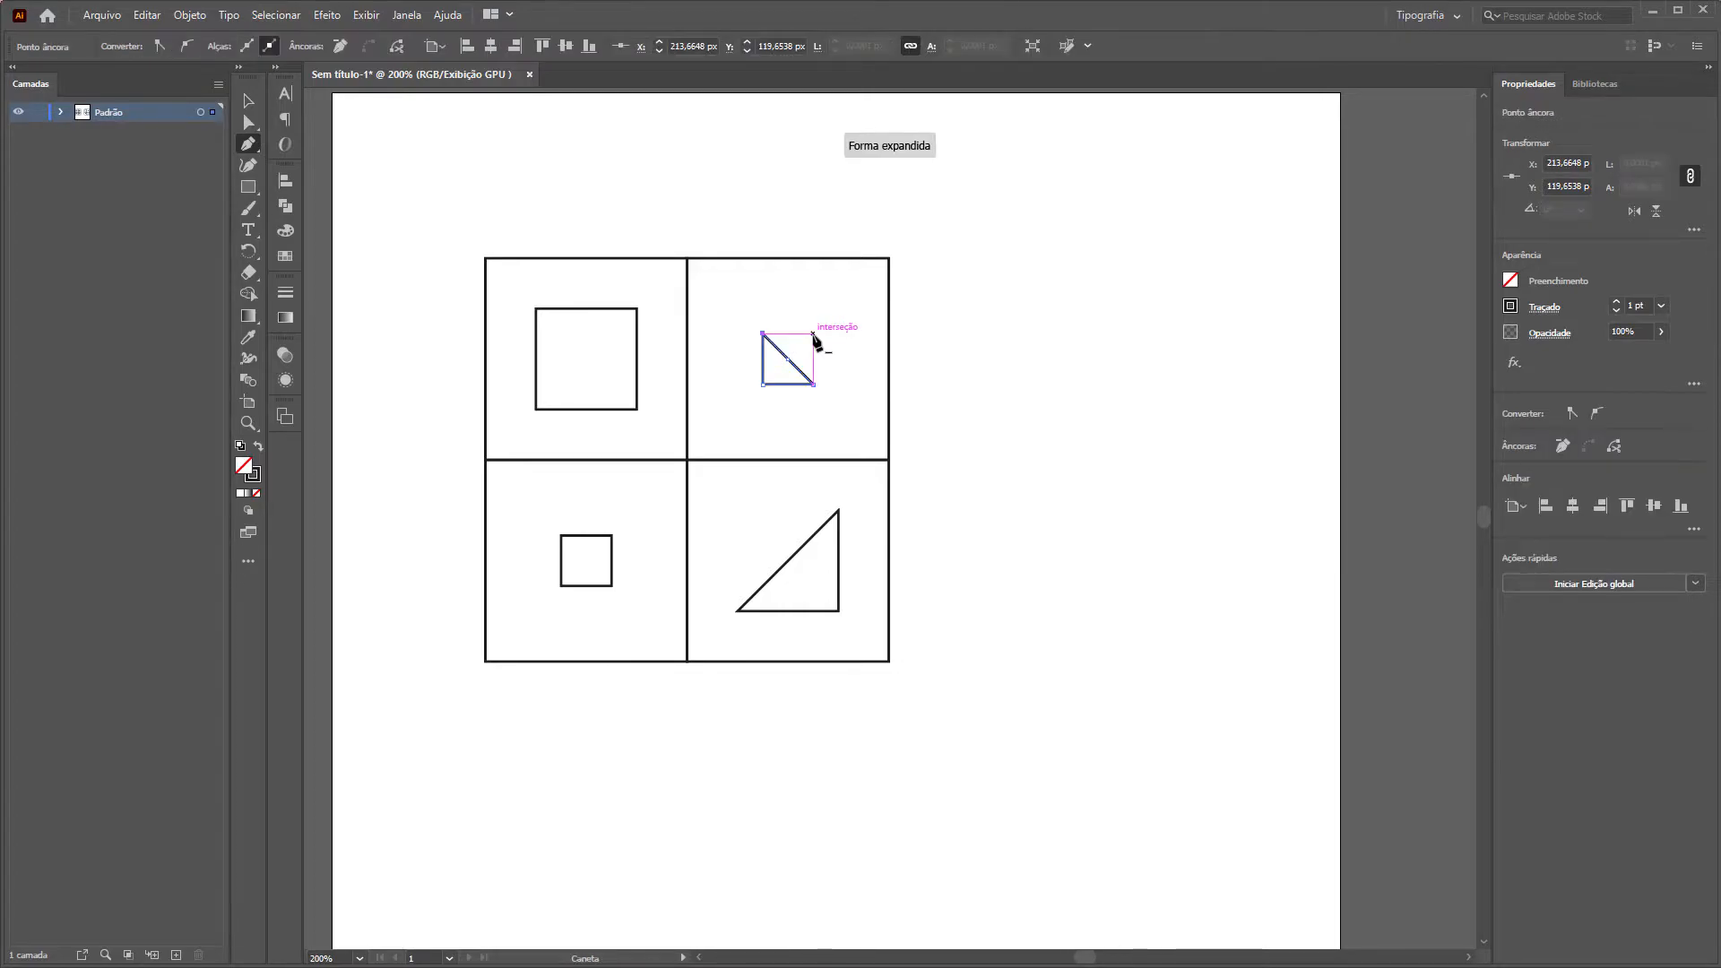
left_click(613, 577, "ctrl")
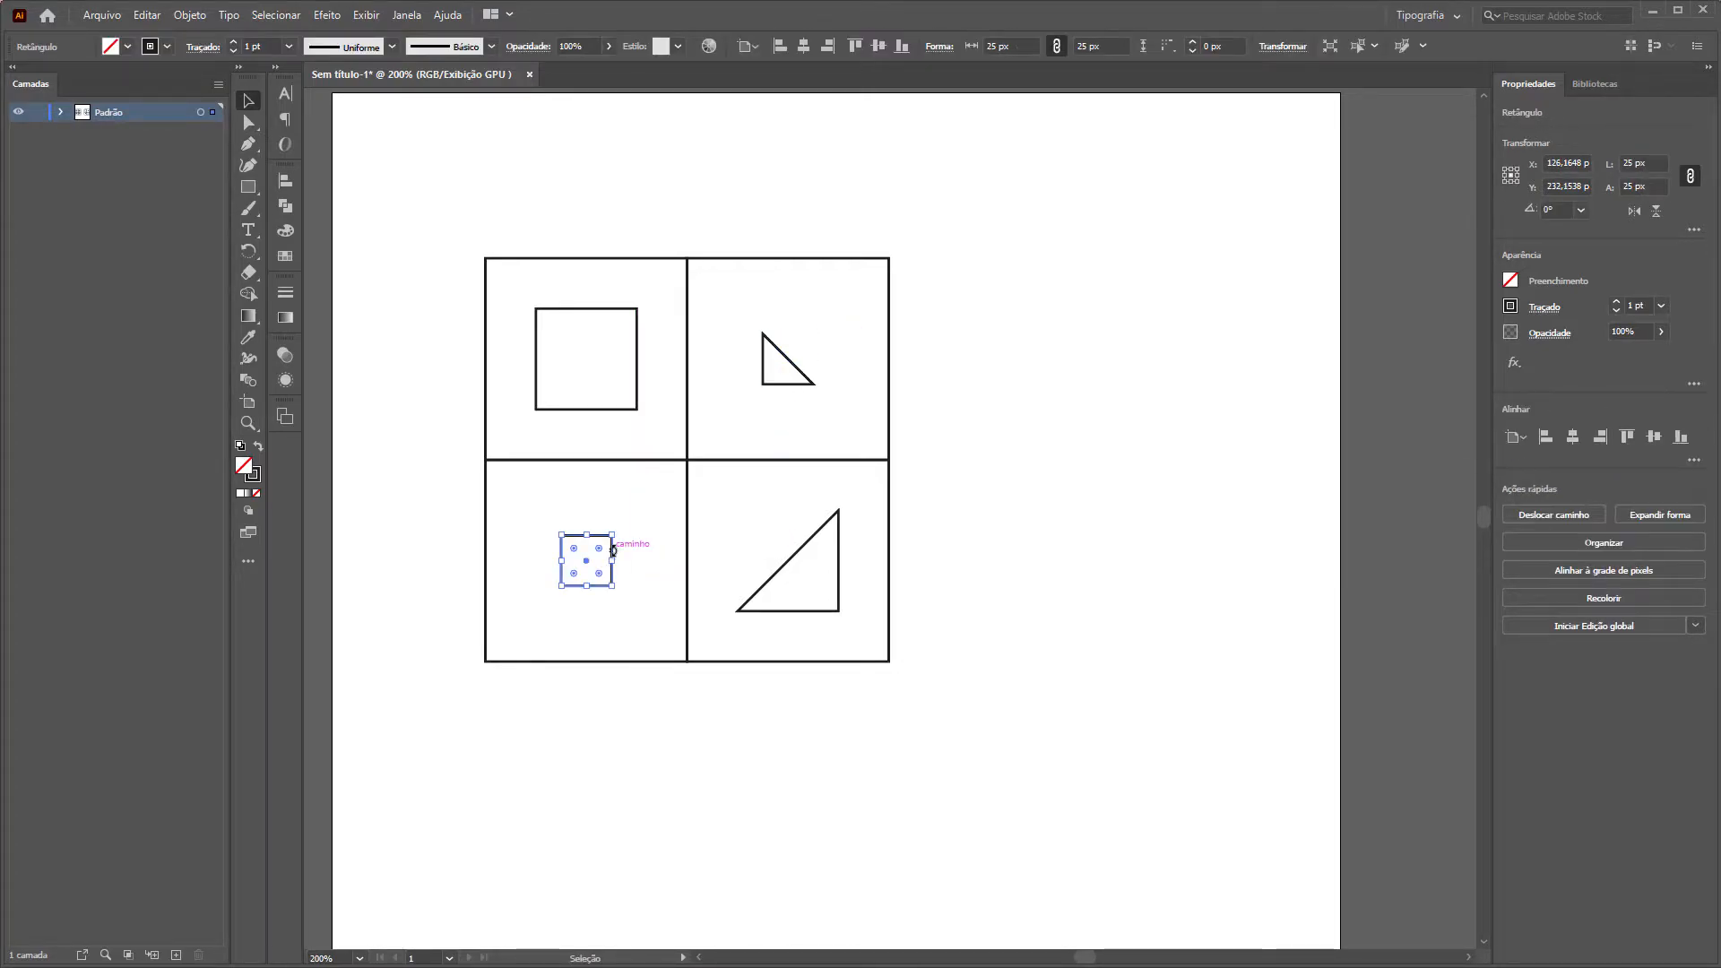
left_click(613, 586)
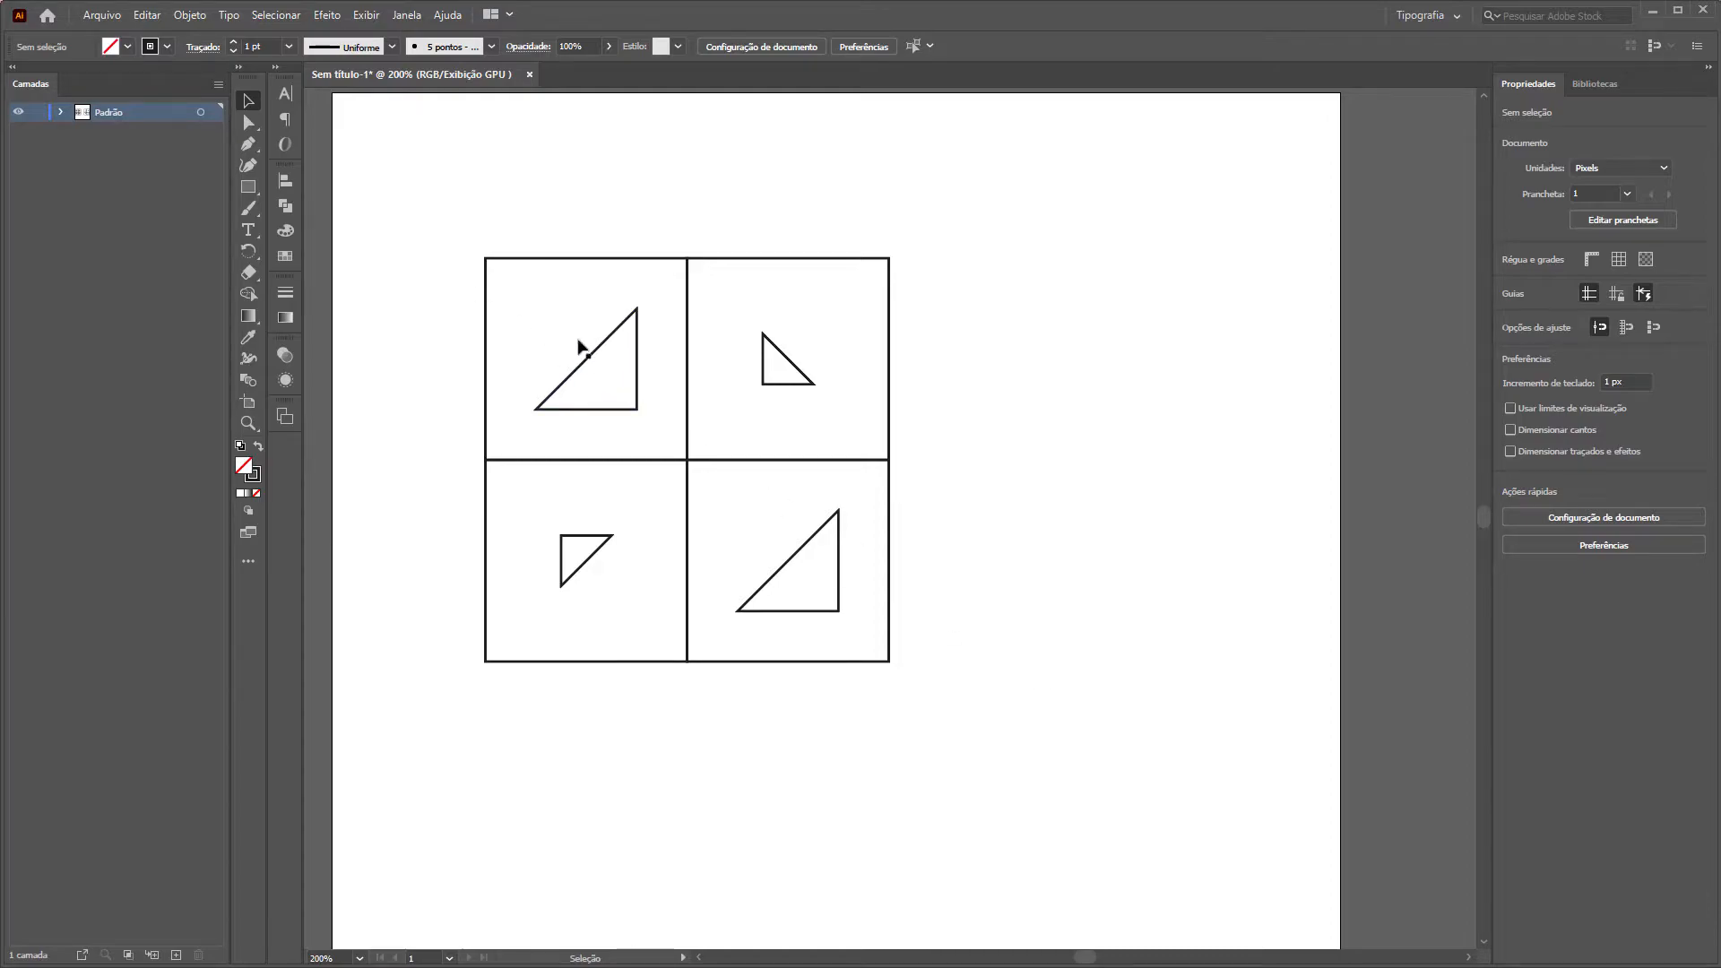
Move the whole two-by-two grid nearer the artboard's upper-left corner and place a copy flush against its right edge.
scroll(817, 472, "up", 1)
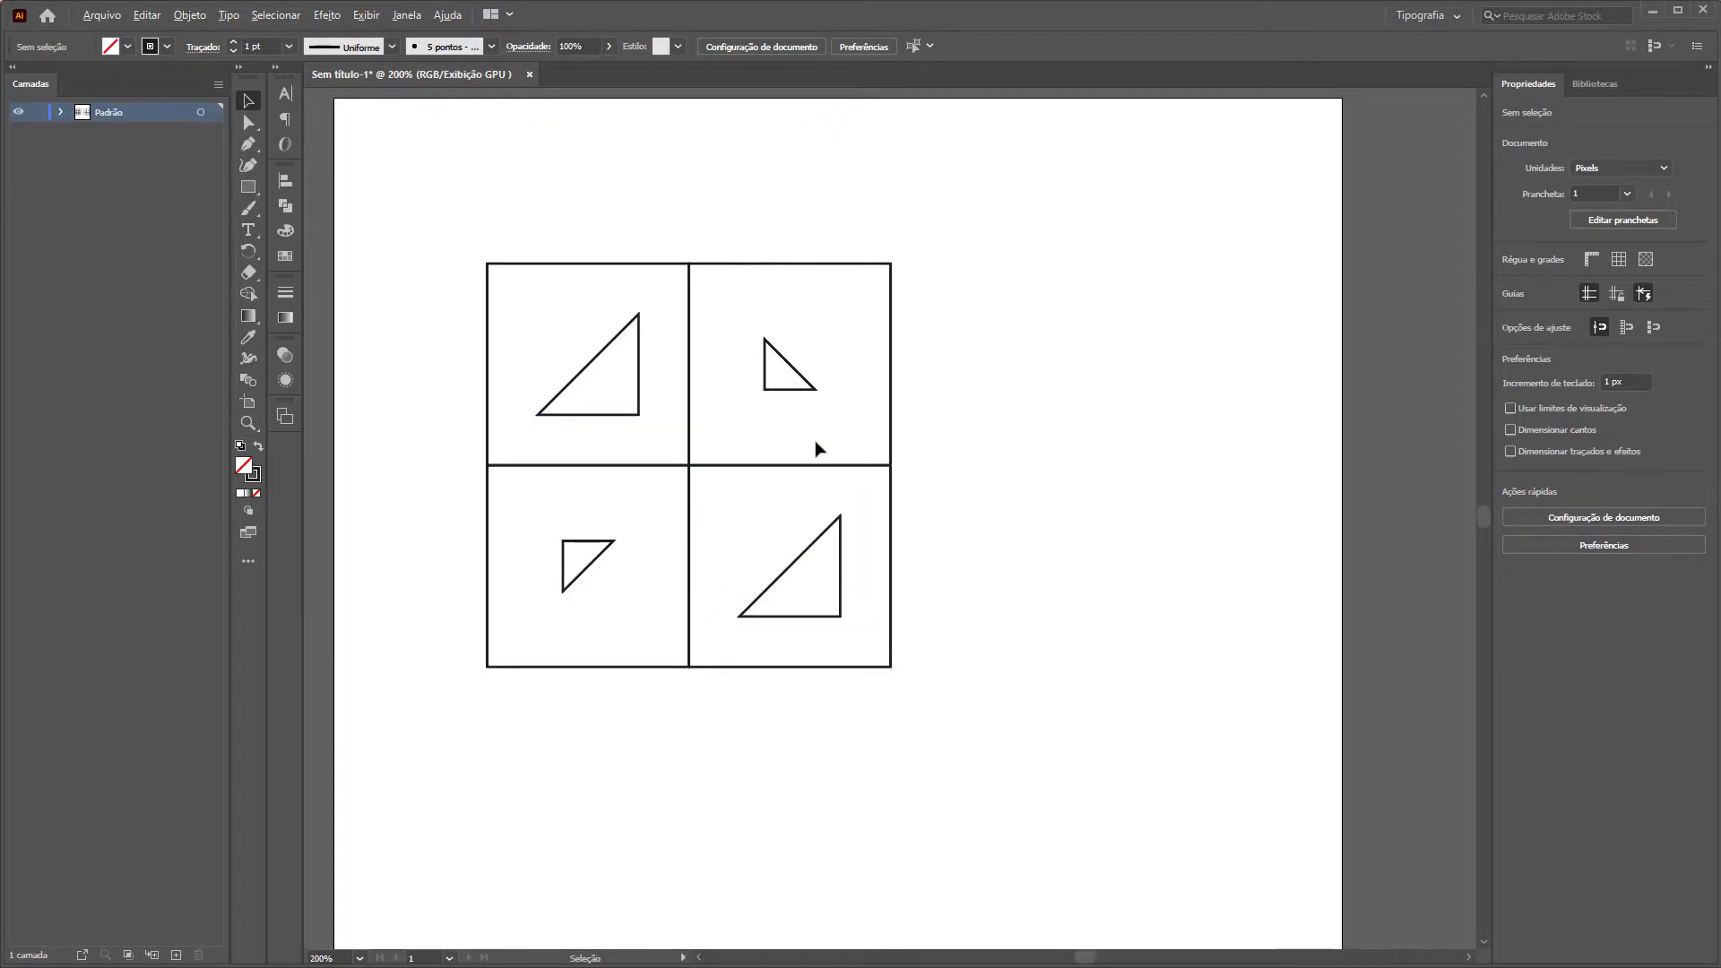
scroll(924, 349, "down", 1)
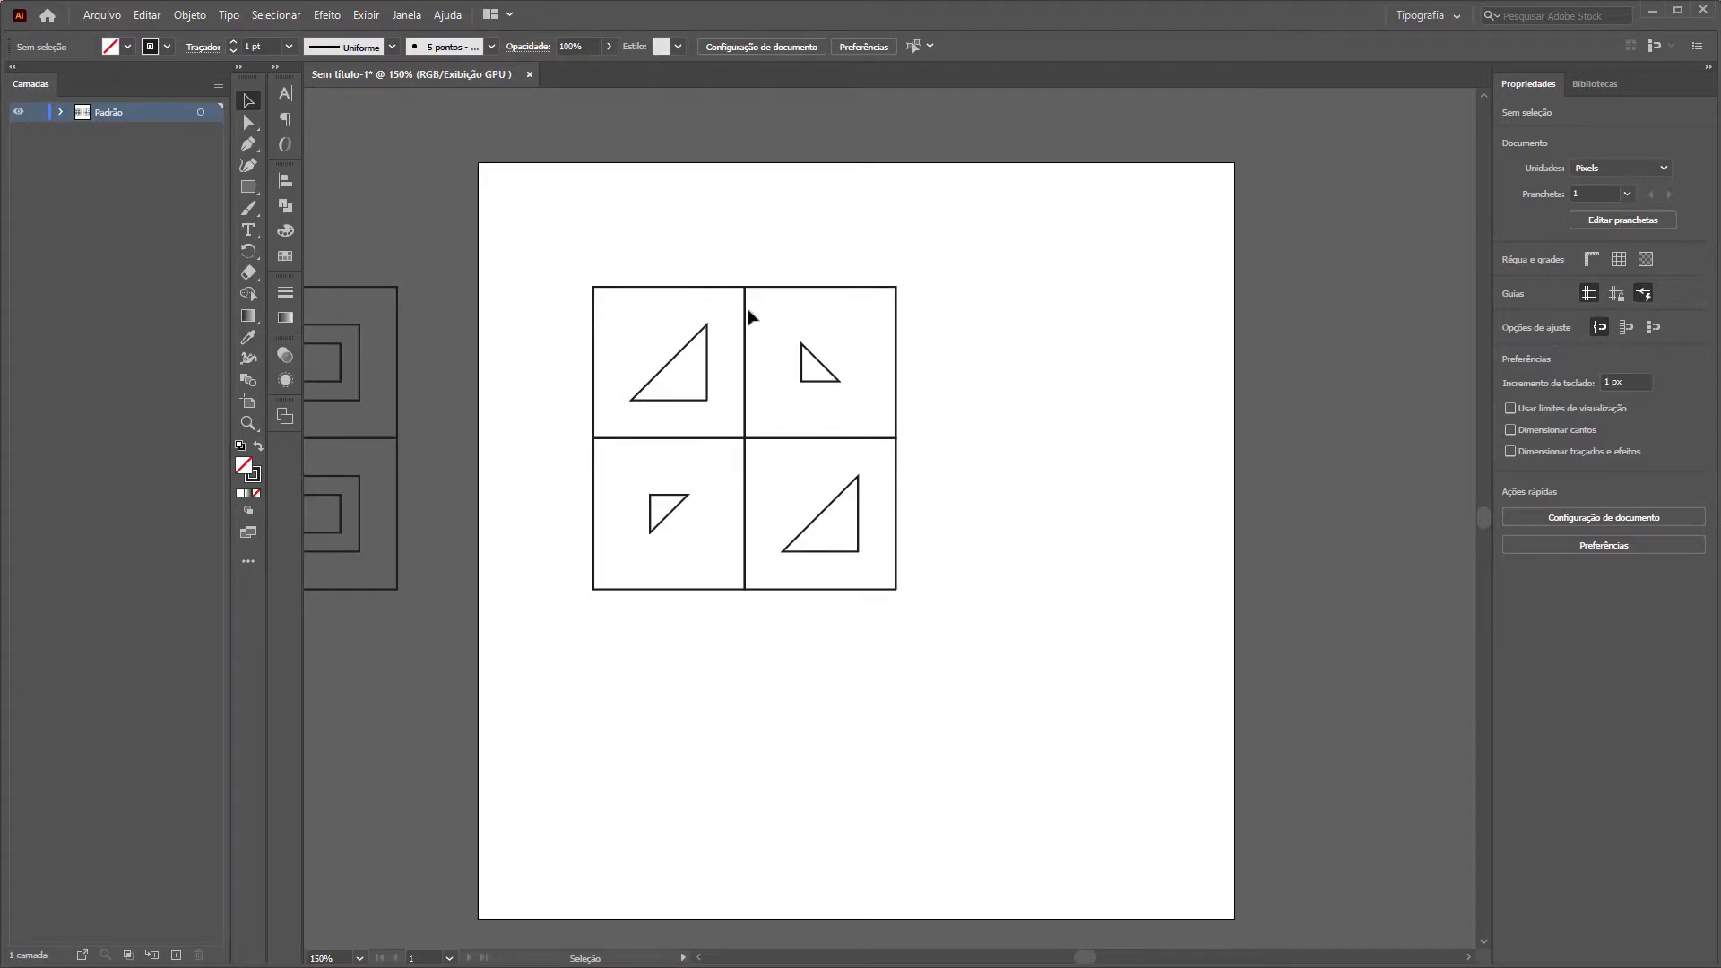
left_click_drag(1035, 288, 511, 695)
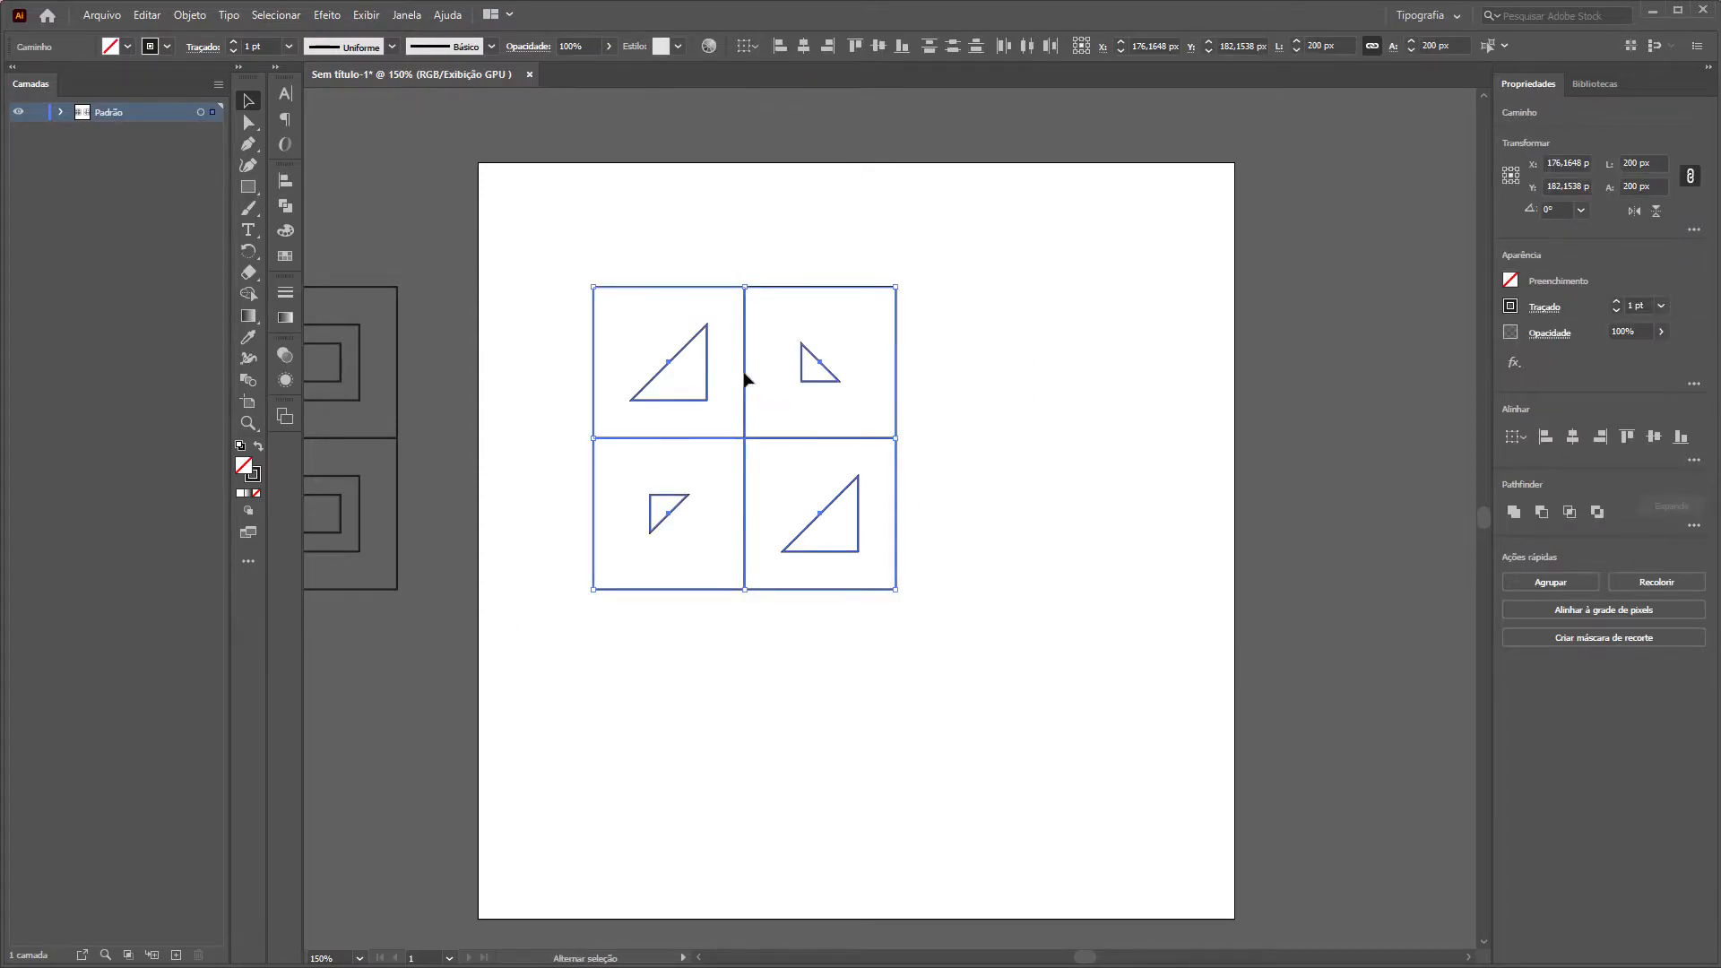
left_click_drag(1028, 249, 665, 648)
left_click_drag(743, 479, 717, 435)
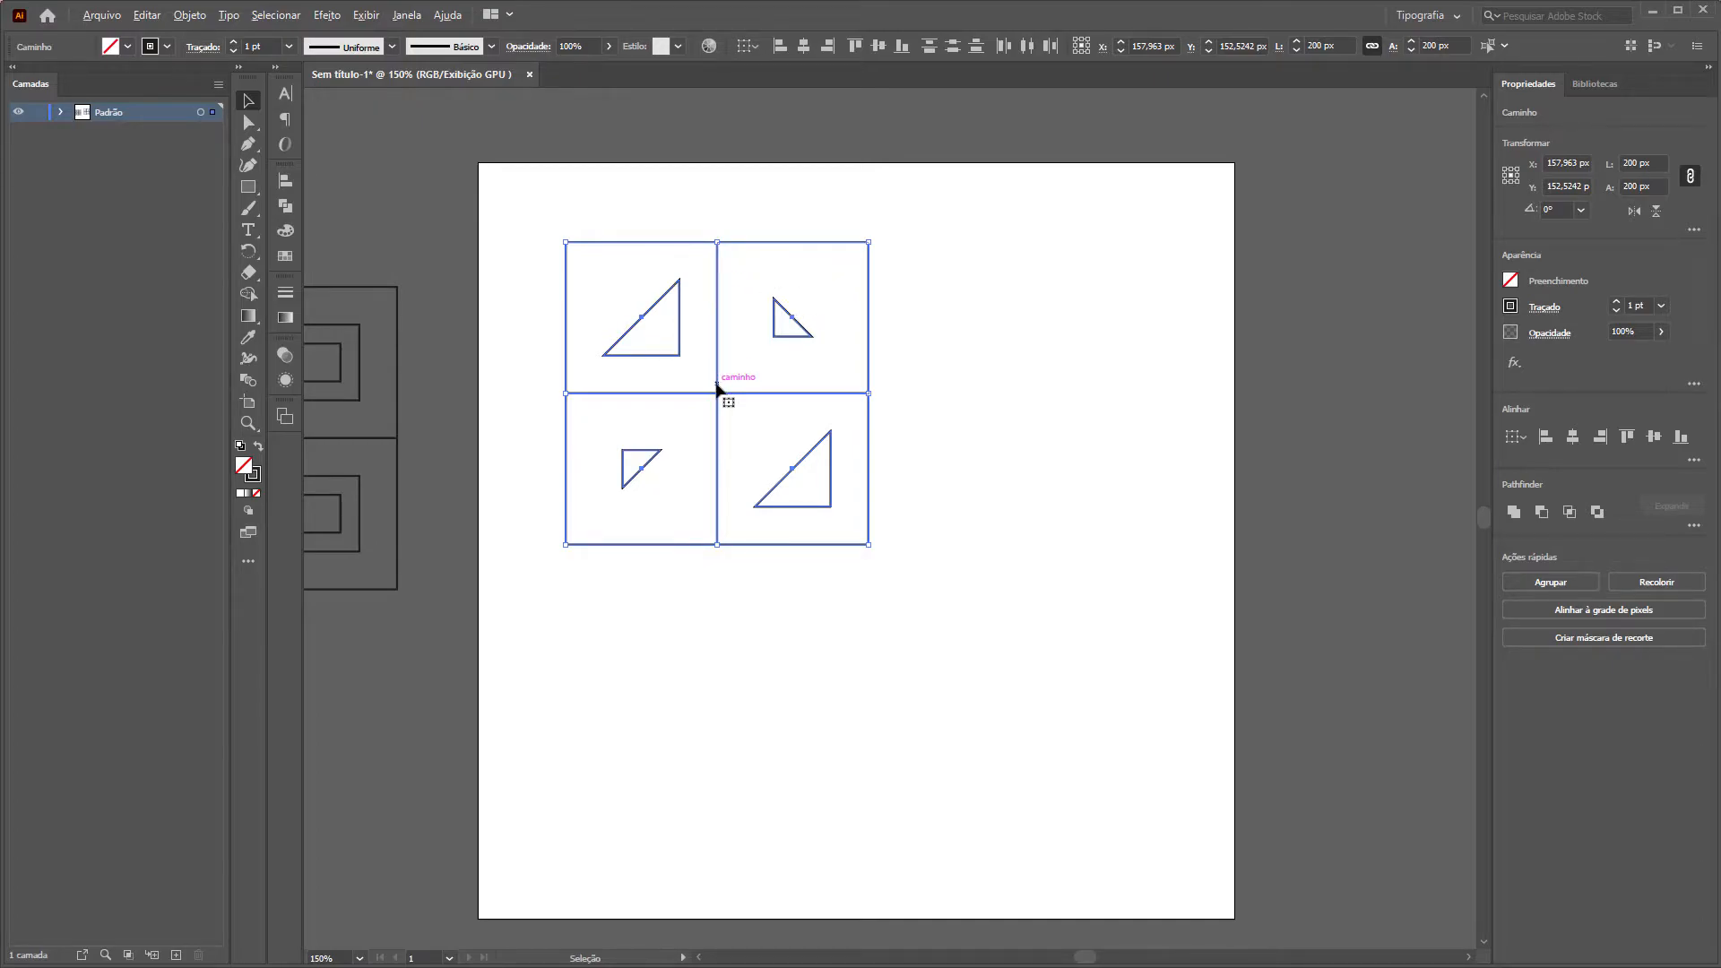
left_click_drag(719, 387, 1023, 387)
left_click(1103, 634)
In the copied grid, rotate the upper-left large triangle 90° clockwise and the lower-right large triangle 180°.
scroll(1153, 376, "up", 2)
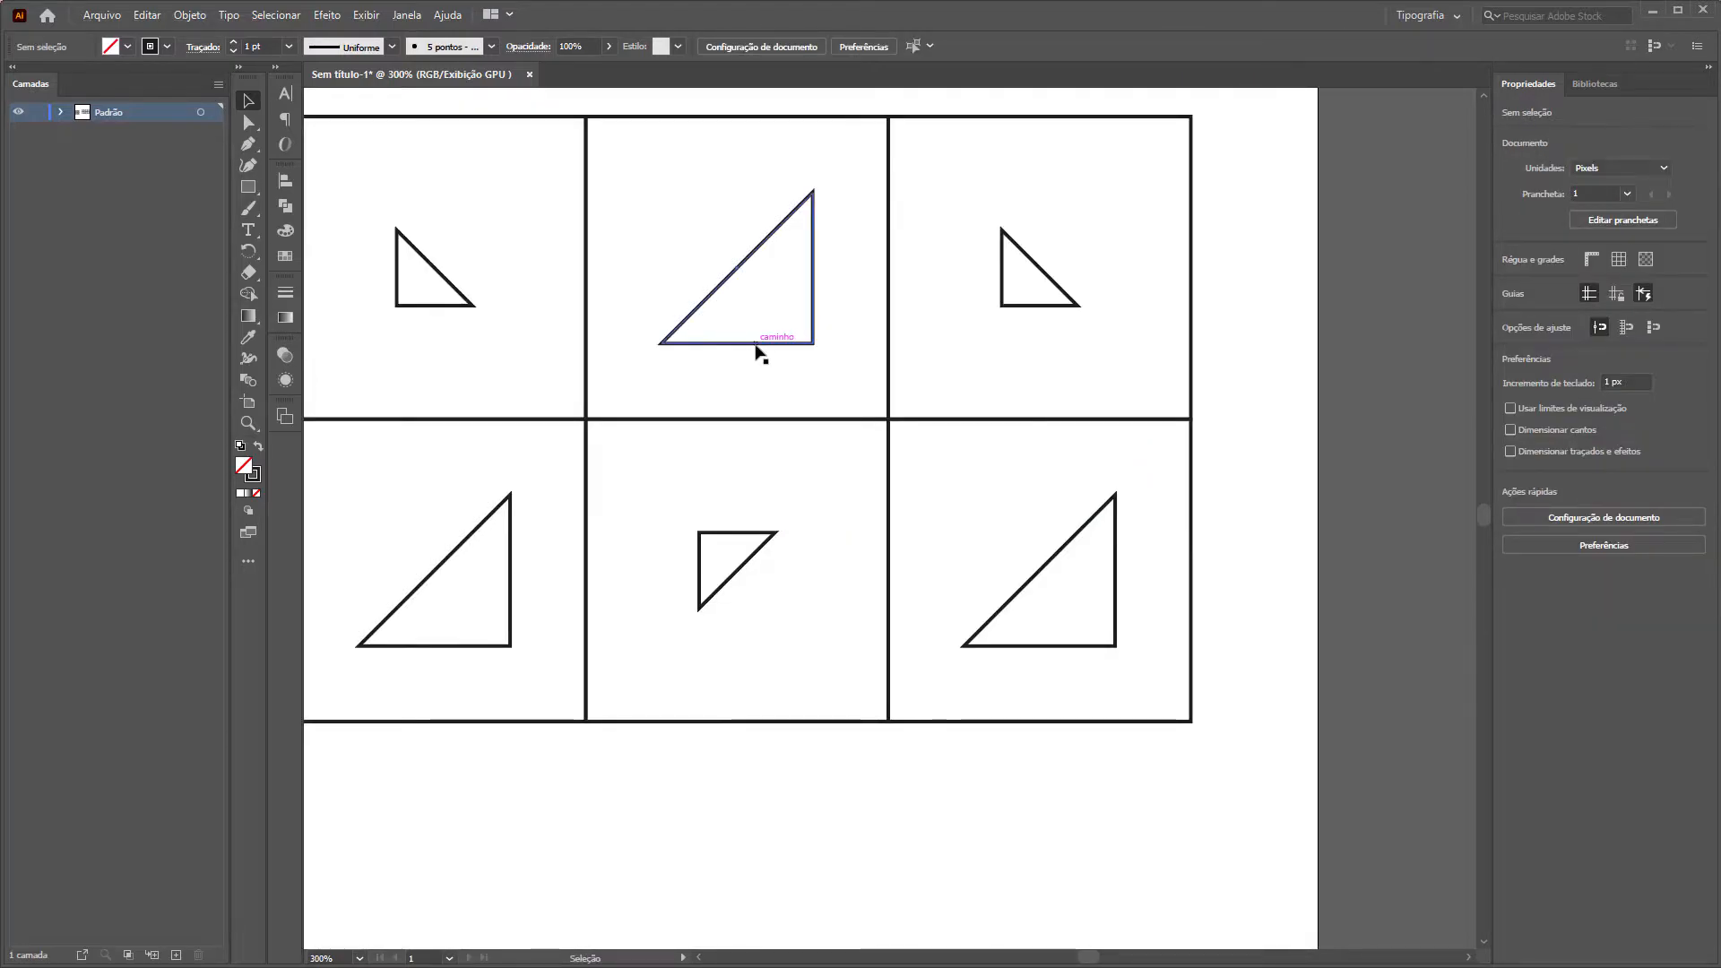
left_click(757, 344)
left_click_drag(818, 190, 892, 350)
left_click(1042, 575)
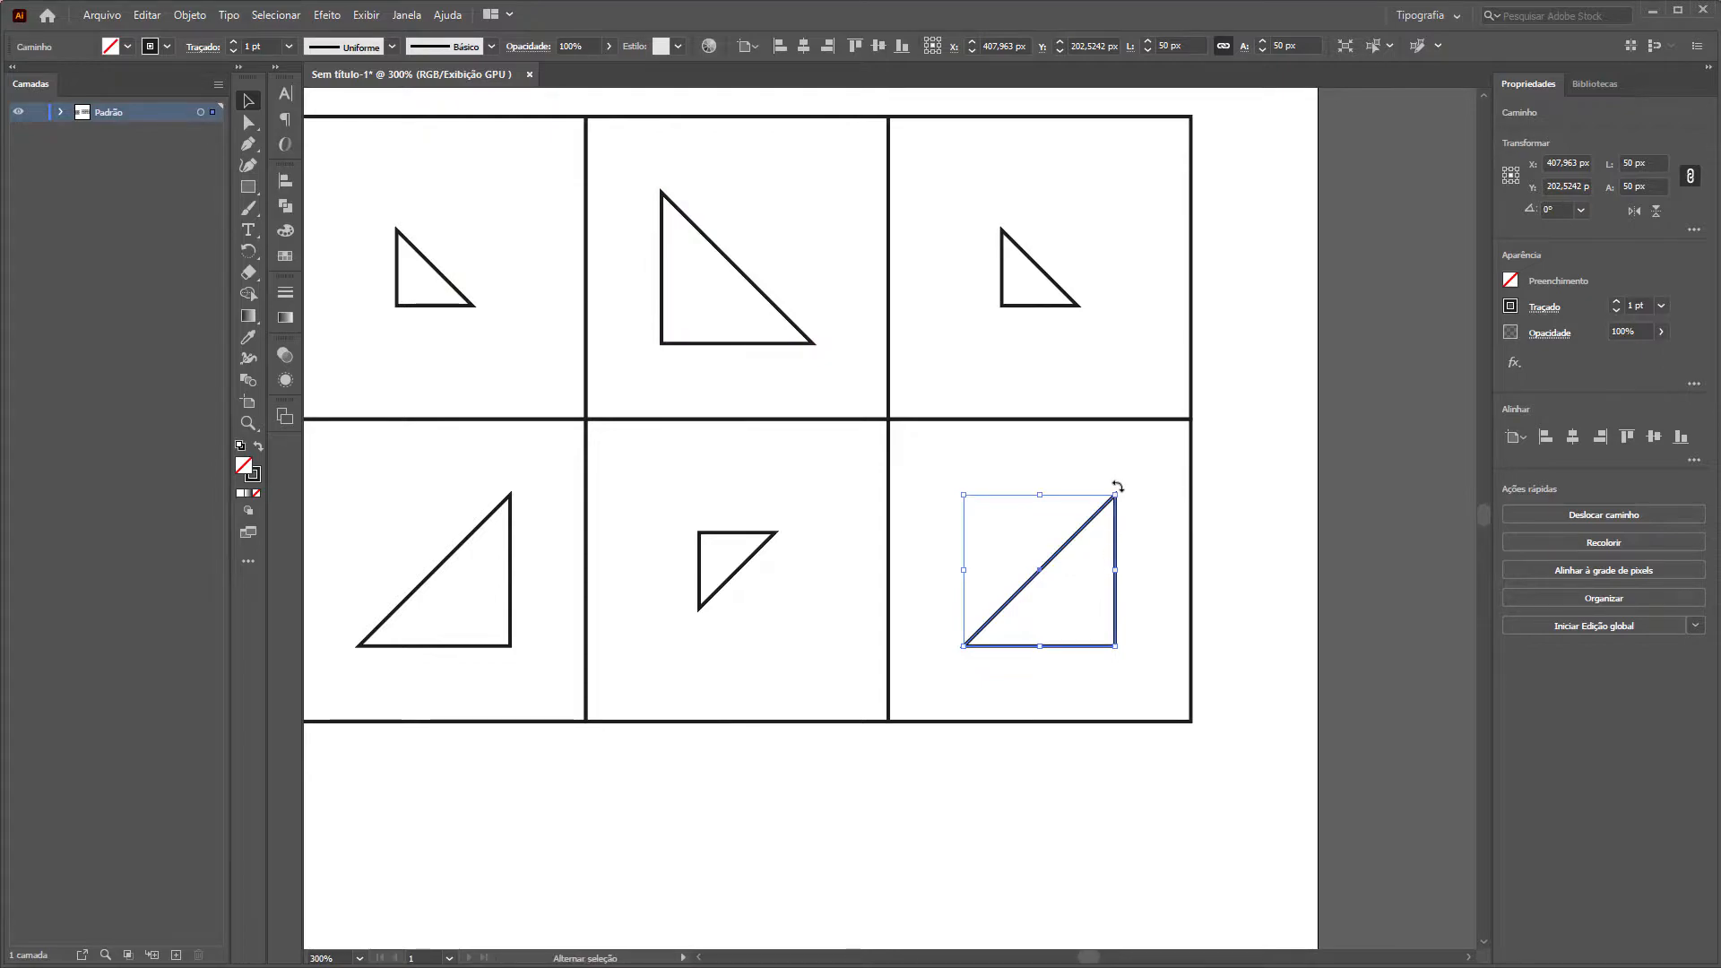
left_click_drag(1118, 487, 1017, 724)
Duplicate the four-by-two grid directly below itself to form a four-by-four grid.
left_click_drag(1087, 182, 448, 580)
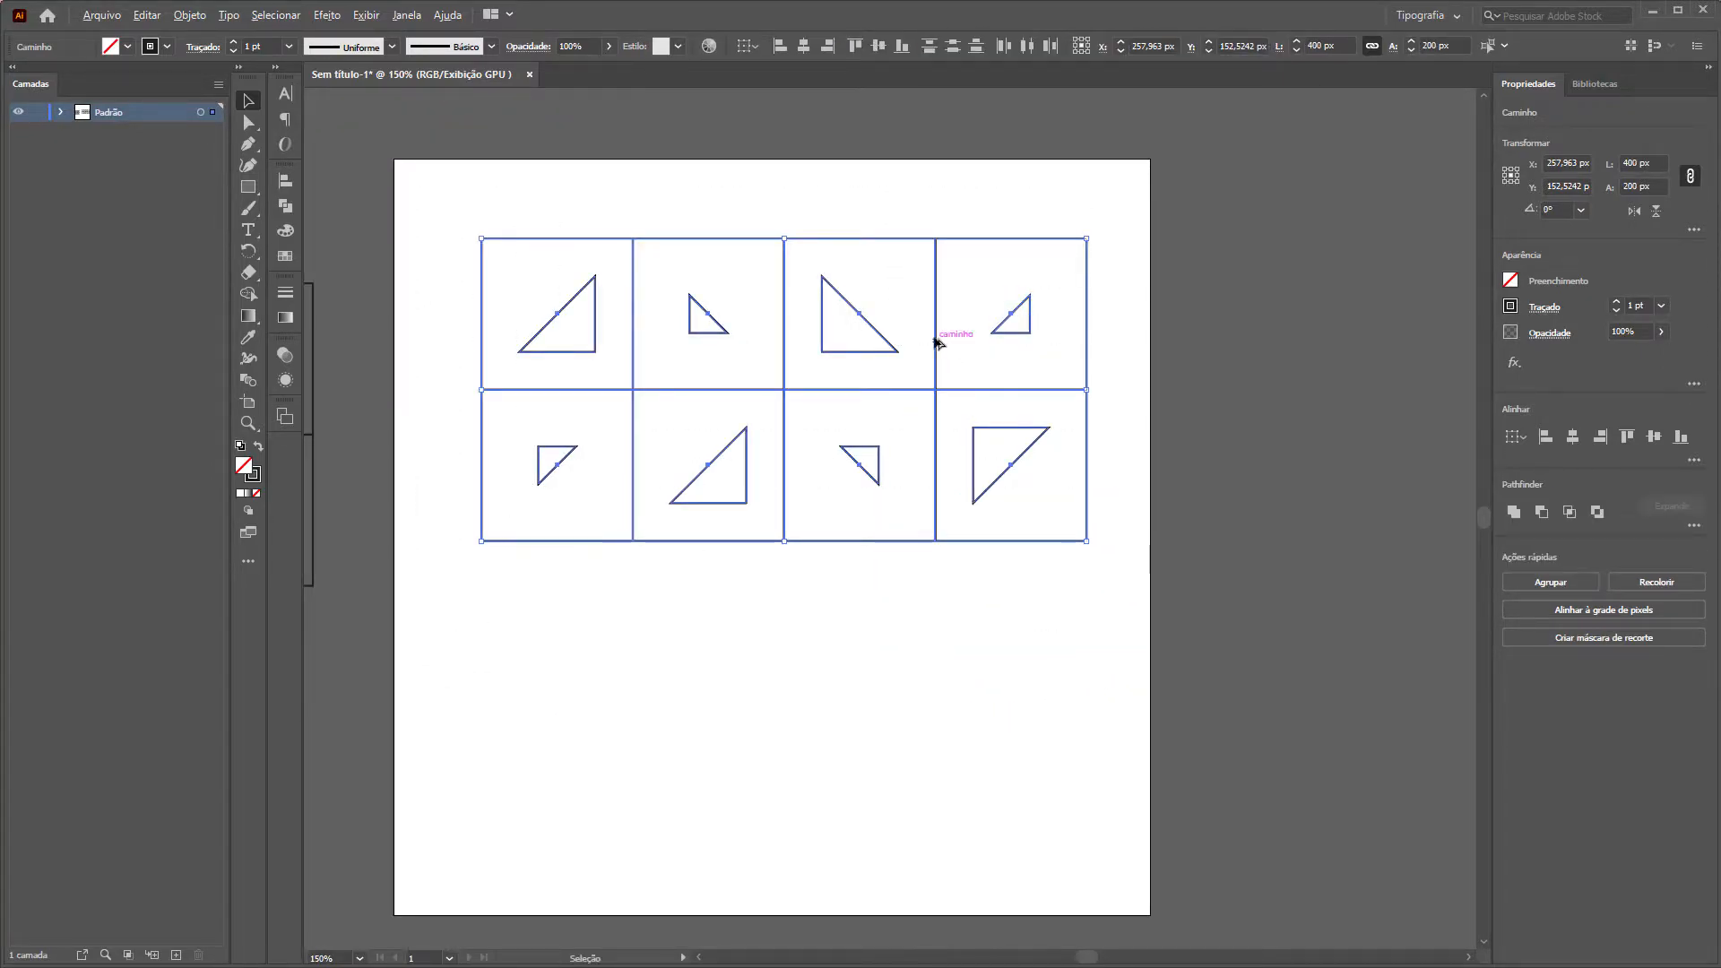
left_click_drag(937, 334, 502, 725)
Rotate the large and small triangles in the lower two rows in 90° increments to vary their orientations.
left_click(557, 617)
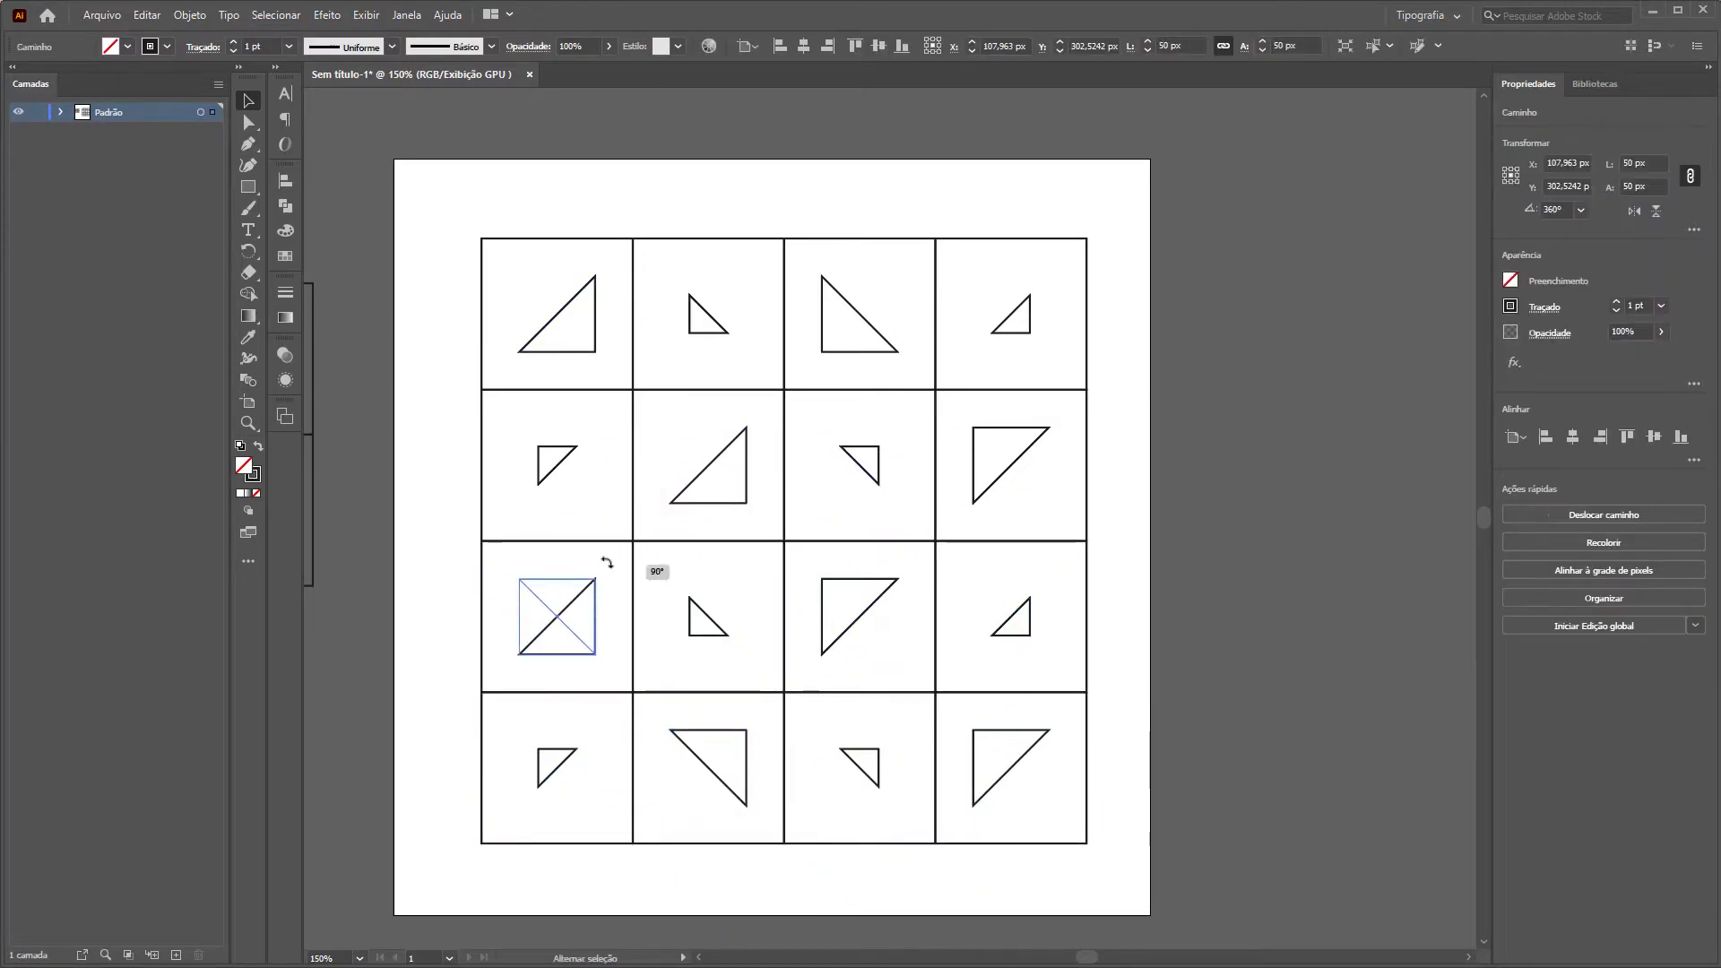
left_click(975, 765)
left_click_drag(1056, 723, 1060, 809)
left_click(541, 756)
left_click_drag(584, 742, 588, 792)
left_click(842, 750)
left_click_drag(891, 795, 887, 739)
left_click(1076, 580)
left_click(1011, 619)
left_click_drag(1038, 642, 1031, 663)
left_click(1153, 711)
scroll(1153, 711, "down", 2)
scroll(1153, 711, "up", 2)
scroll(1151, 708, "down", 2)
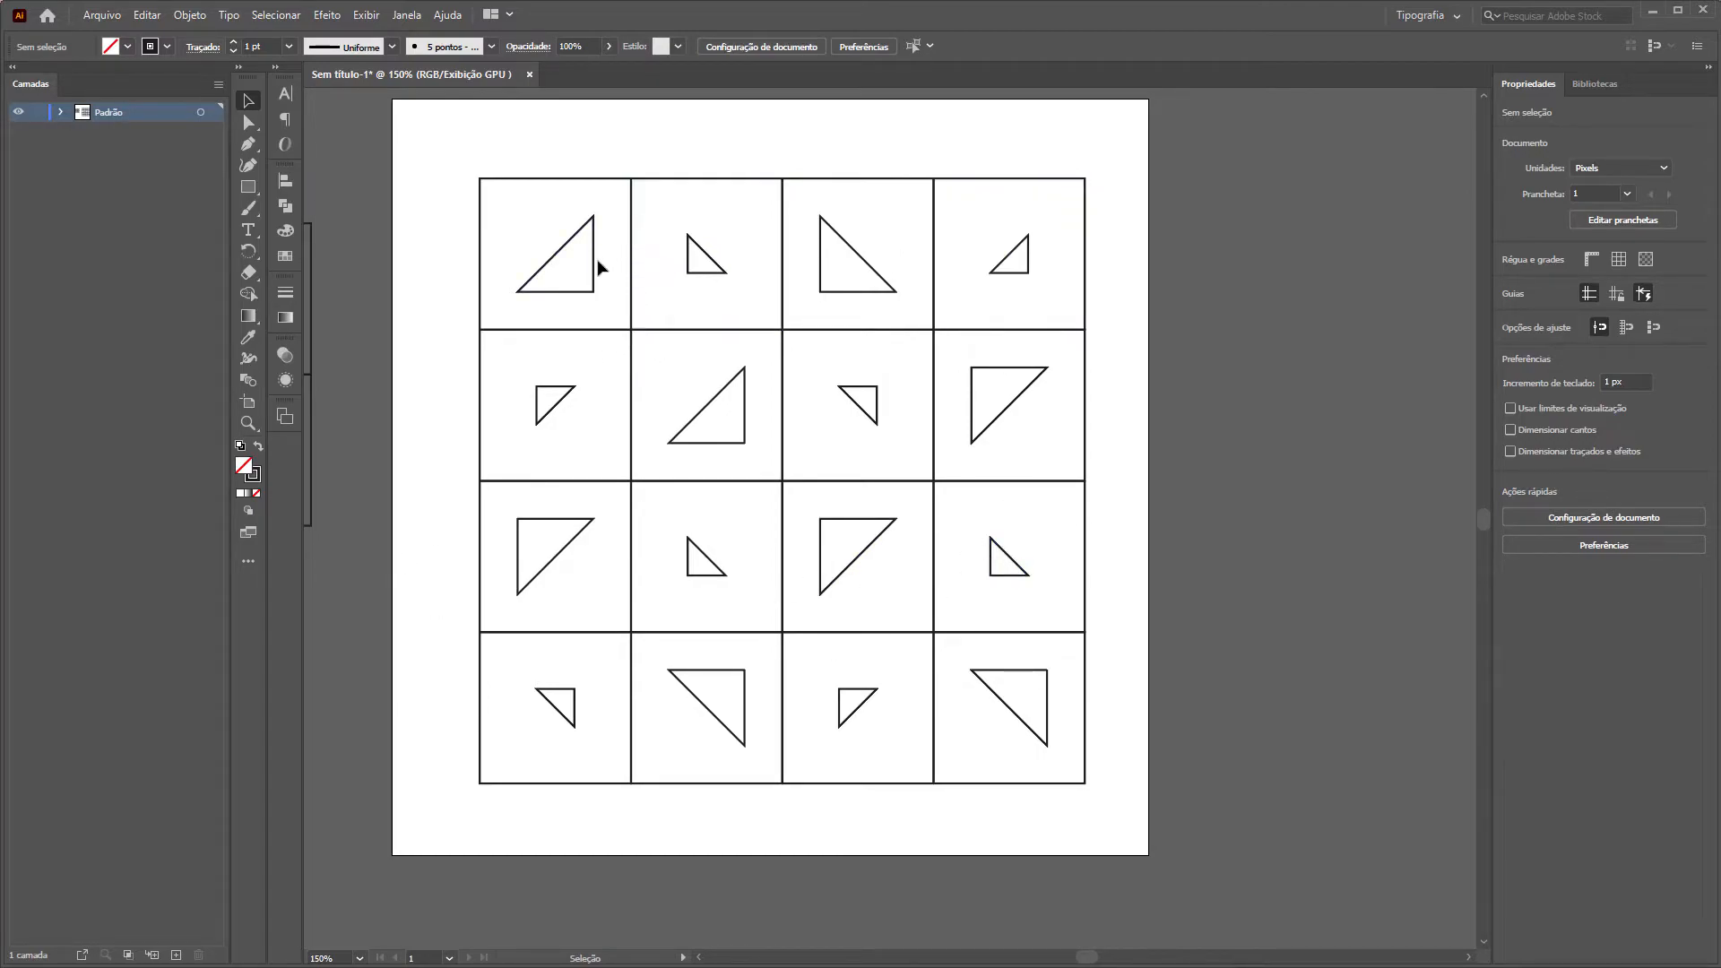
Fill the eight large triangles with the Roxo base library colour and delete all cell frames except the four at the corners.
left_click(1596, 88)
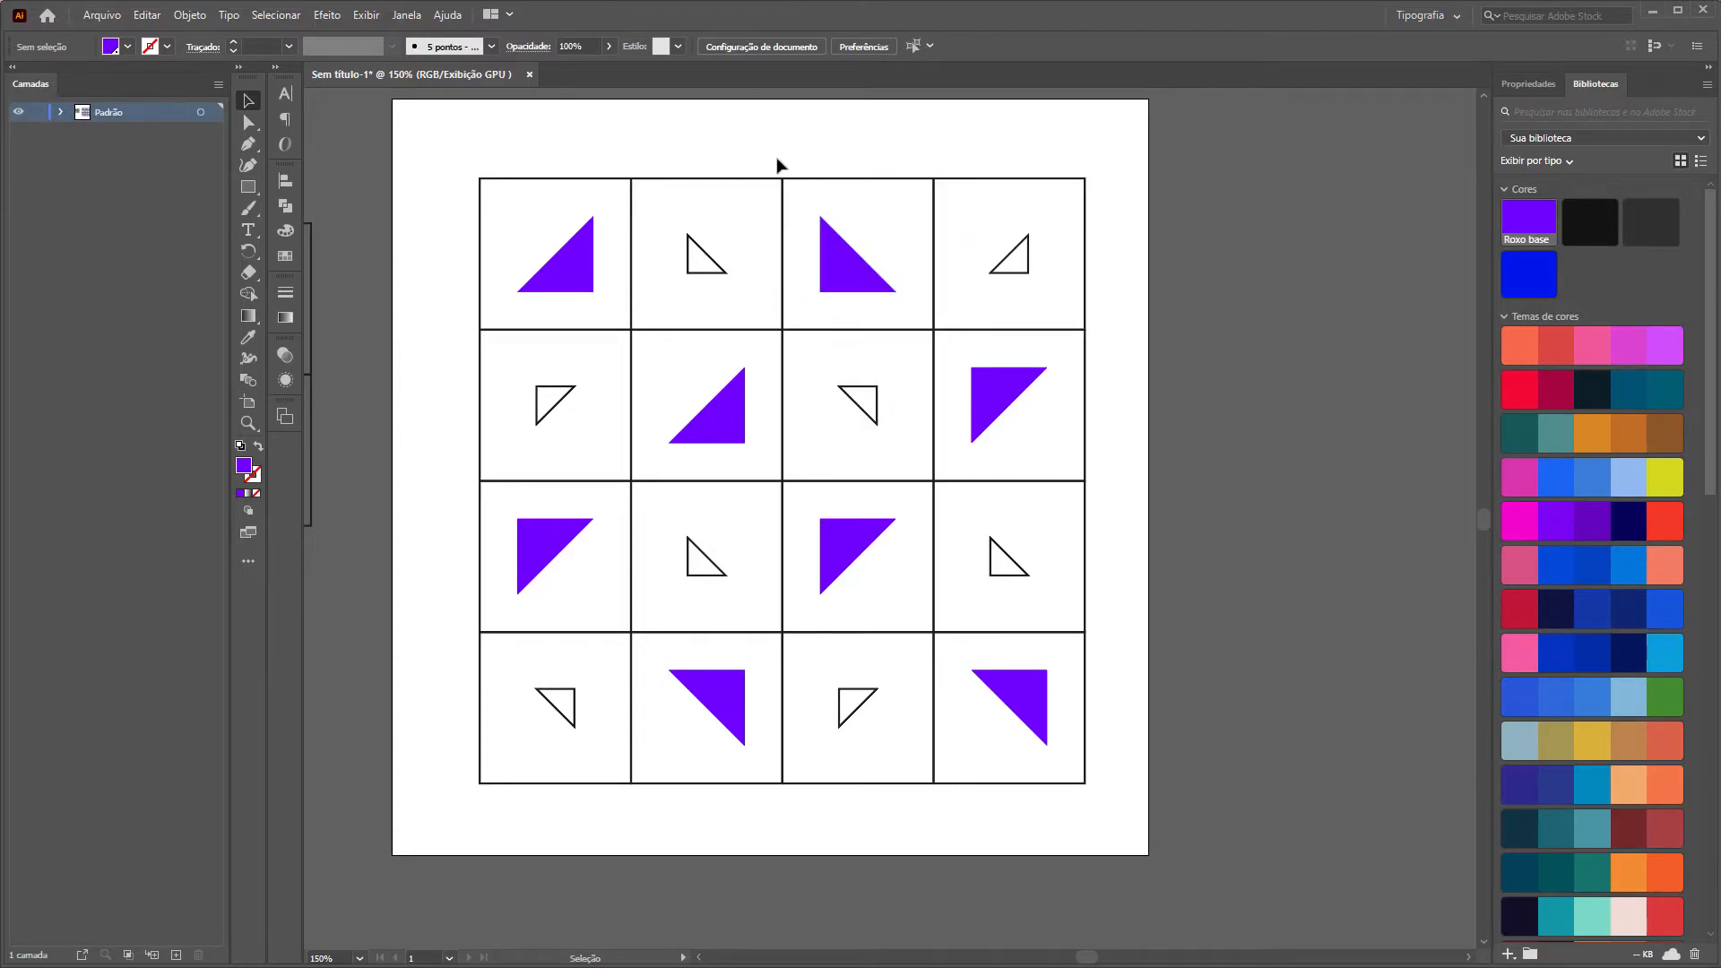
left_click_drag(767, 154, 794, 807)
key("Delete")
left_click_drag(1104, 467, 312, 476)
key("Delete")
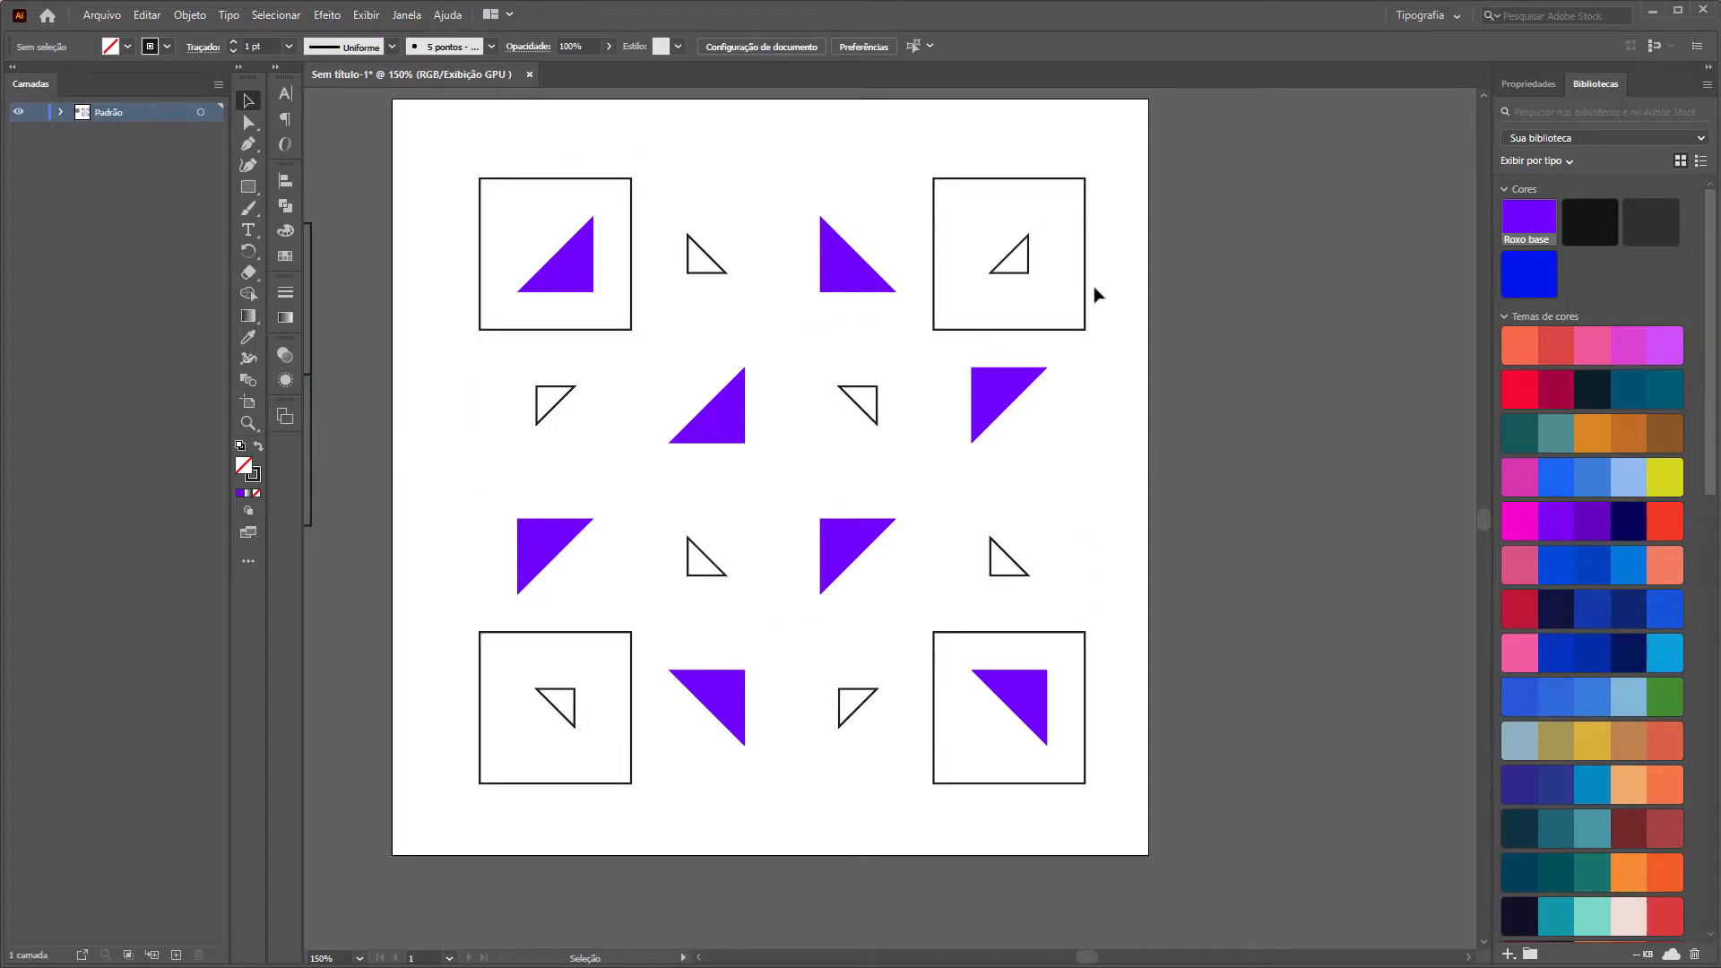
Select all the artwork on the artboard and make a new pattern from it.
left_click_drag(1161, 139, 459, 794)
left_click(189, 14)
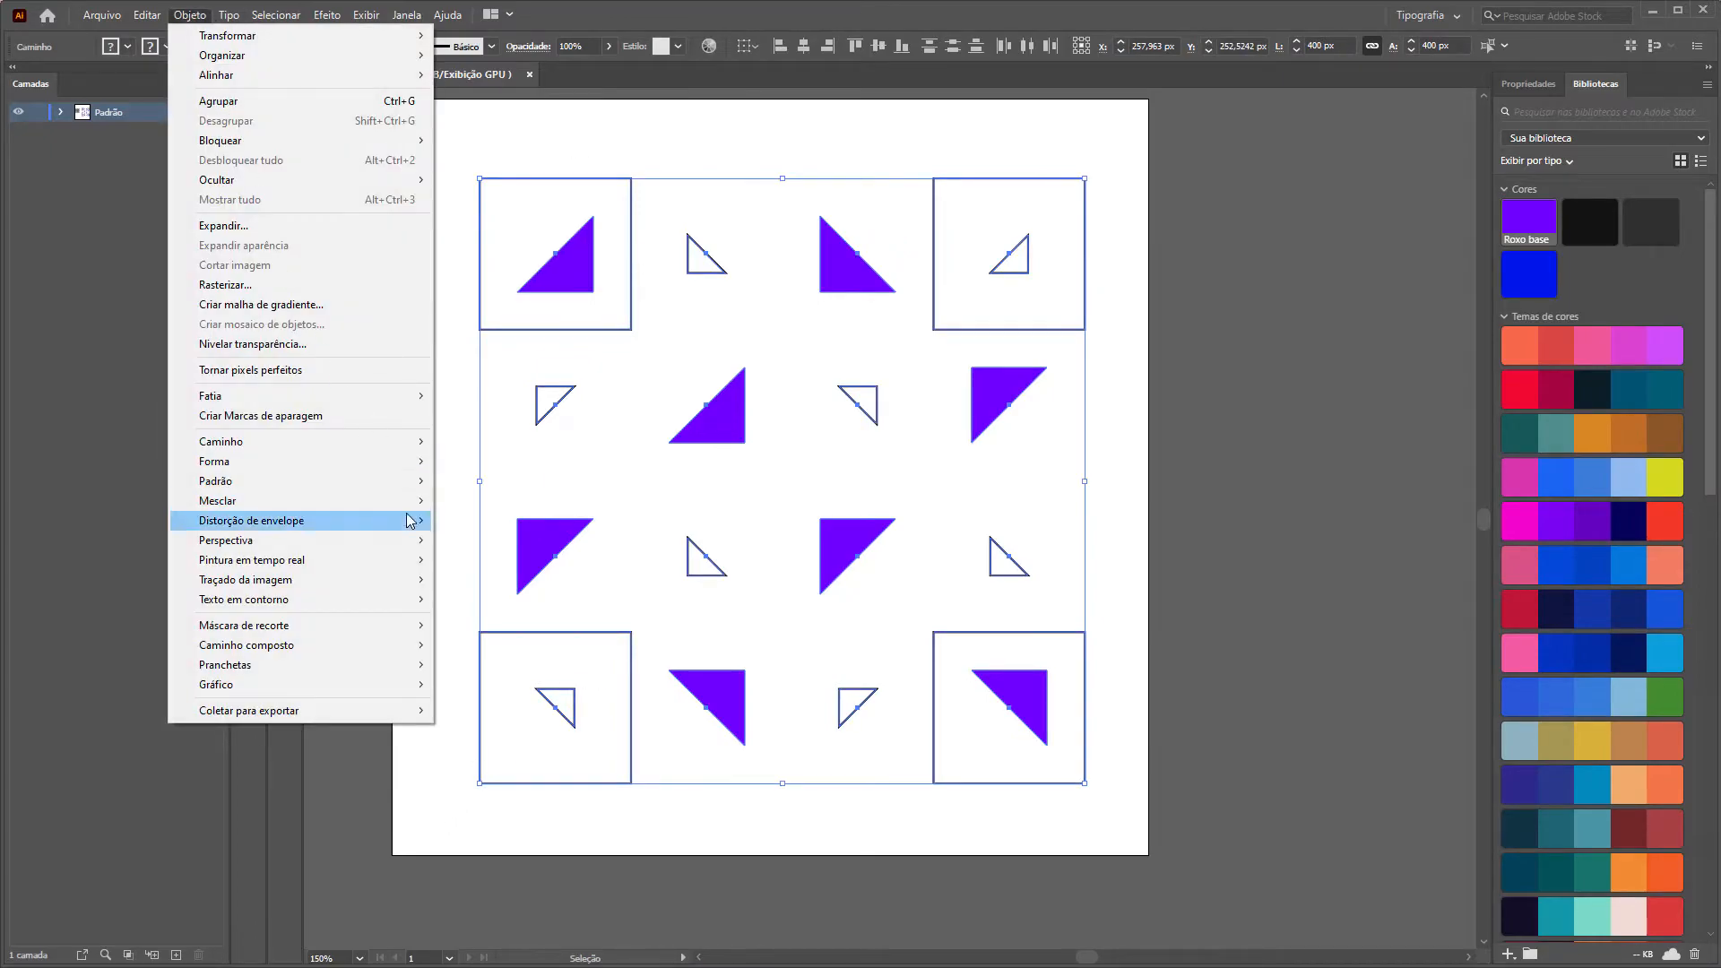
mouse_move(392, 482)
left_click(478, 490)
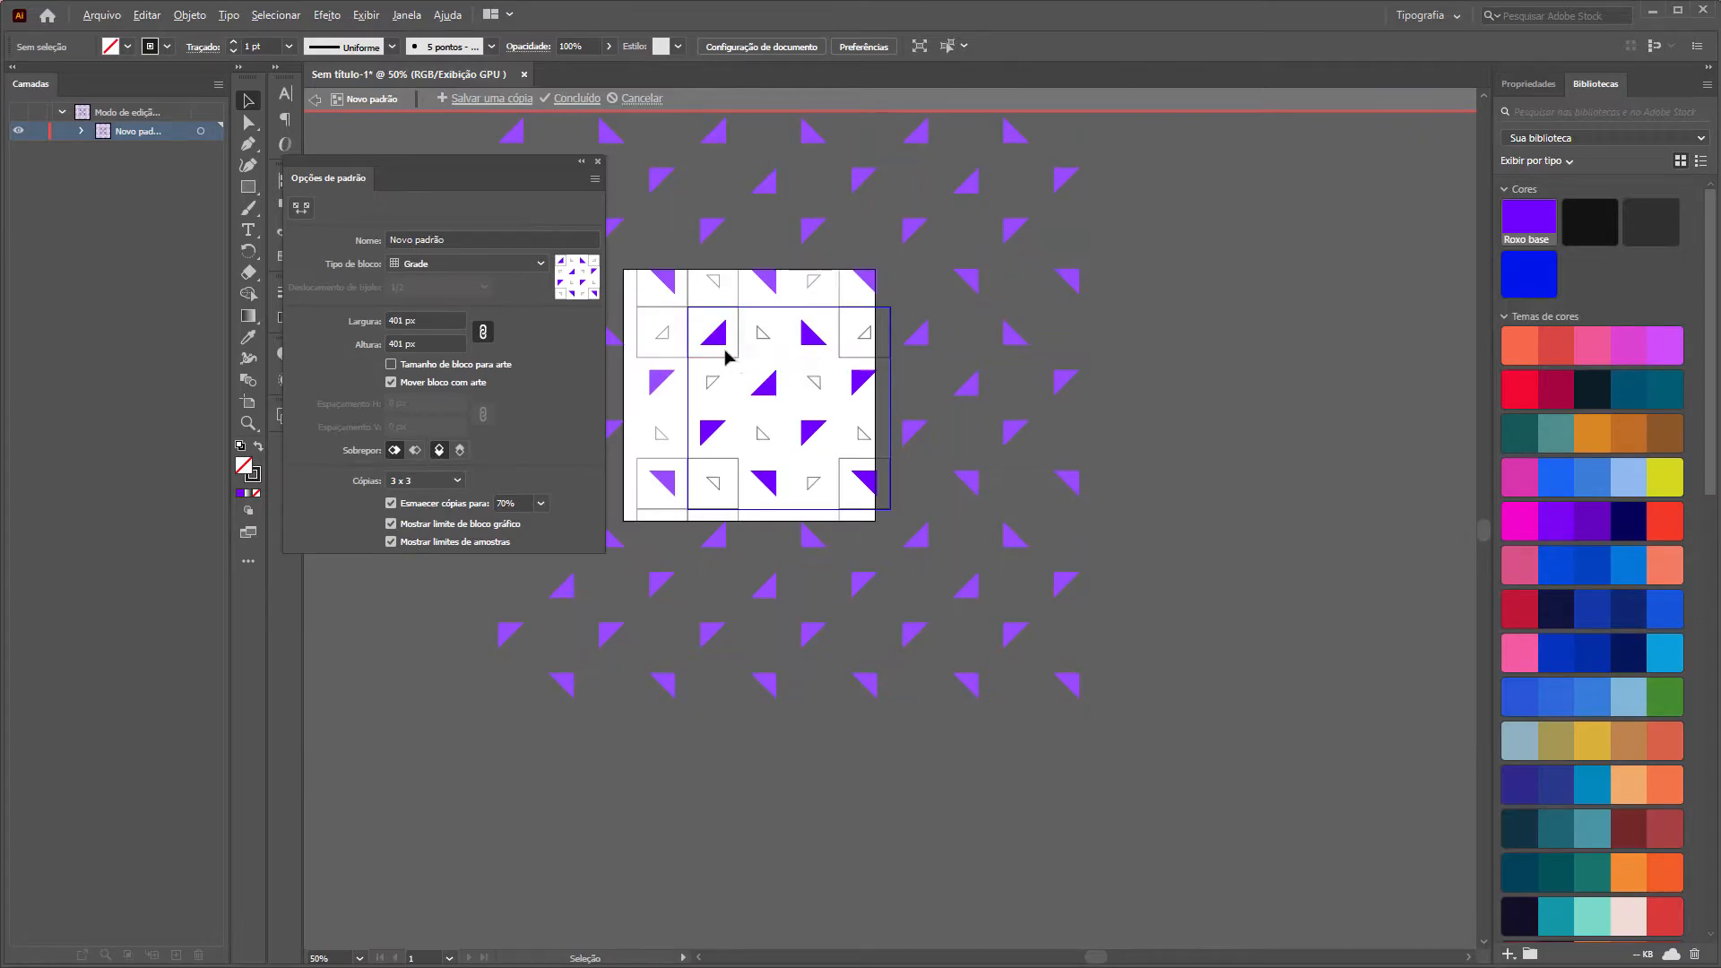
Rotate the large triangles in the pattern tile's first row third cell, second row fourth cell and third row first cell.
scroll(762, 386, "up", 2)
scroll(910, 358, "down", 3)
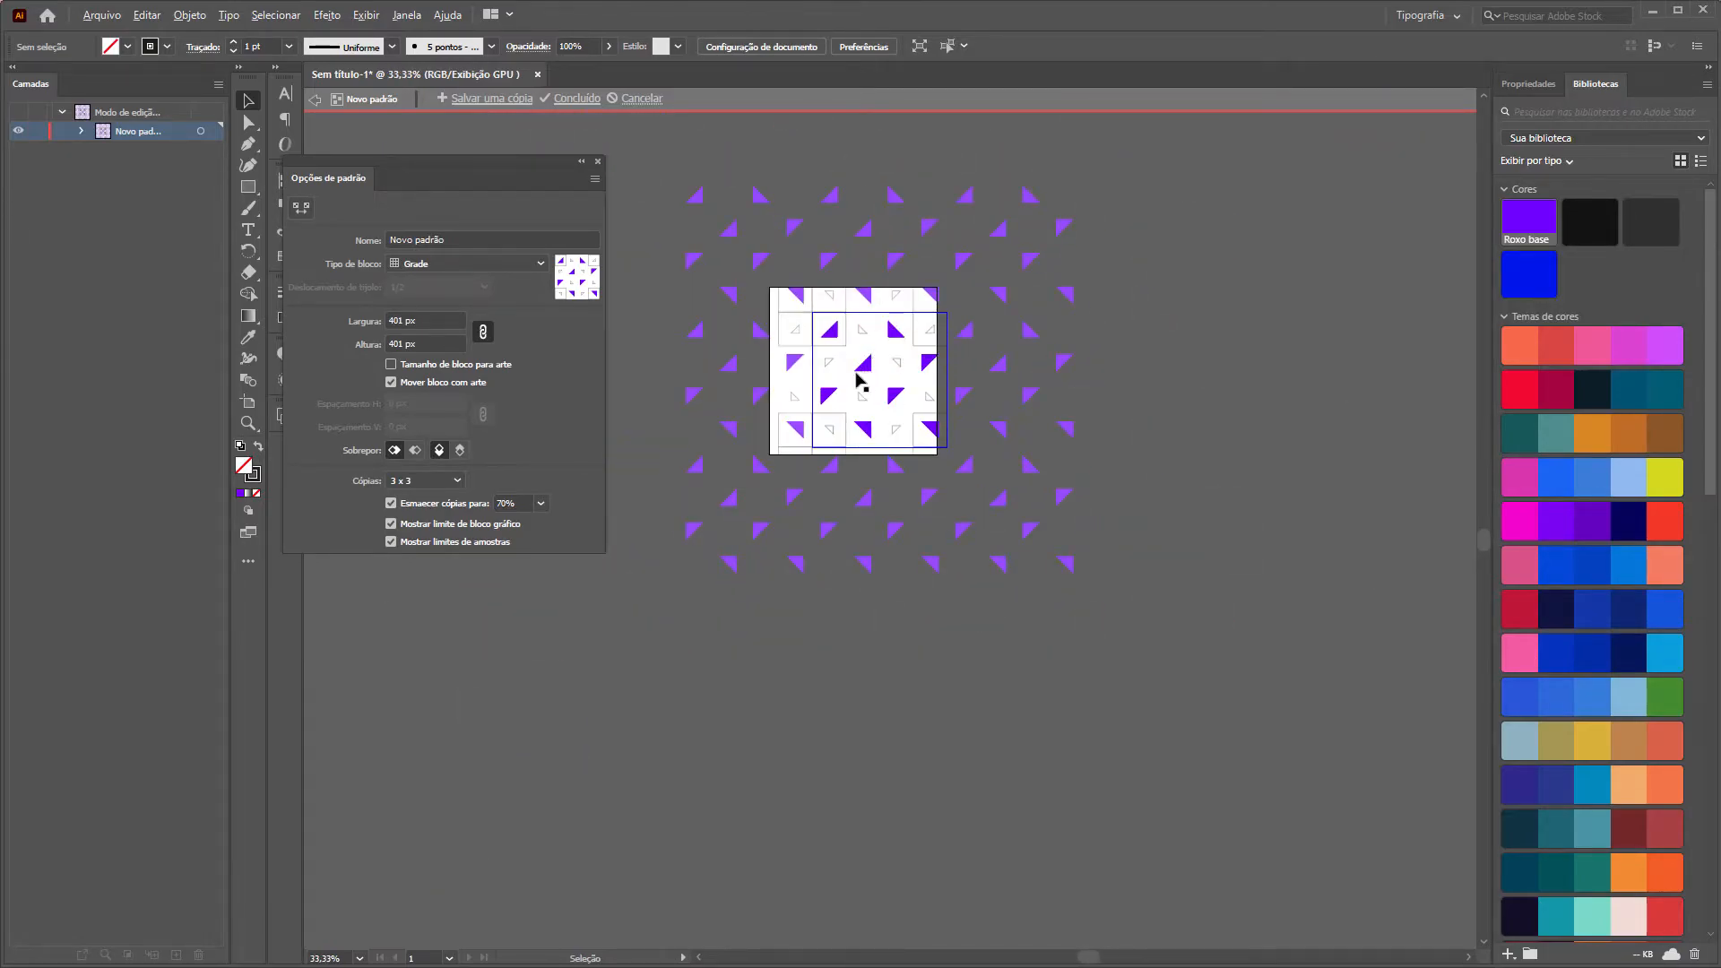
scroll(857, 372, "up", 1)
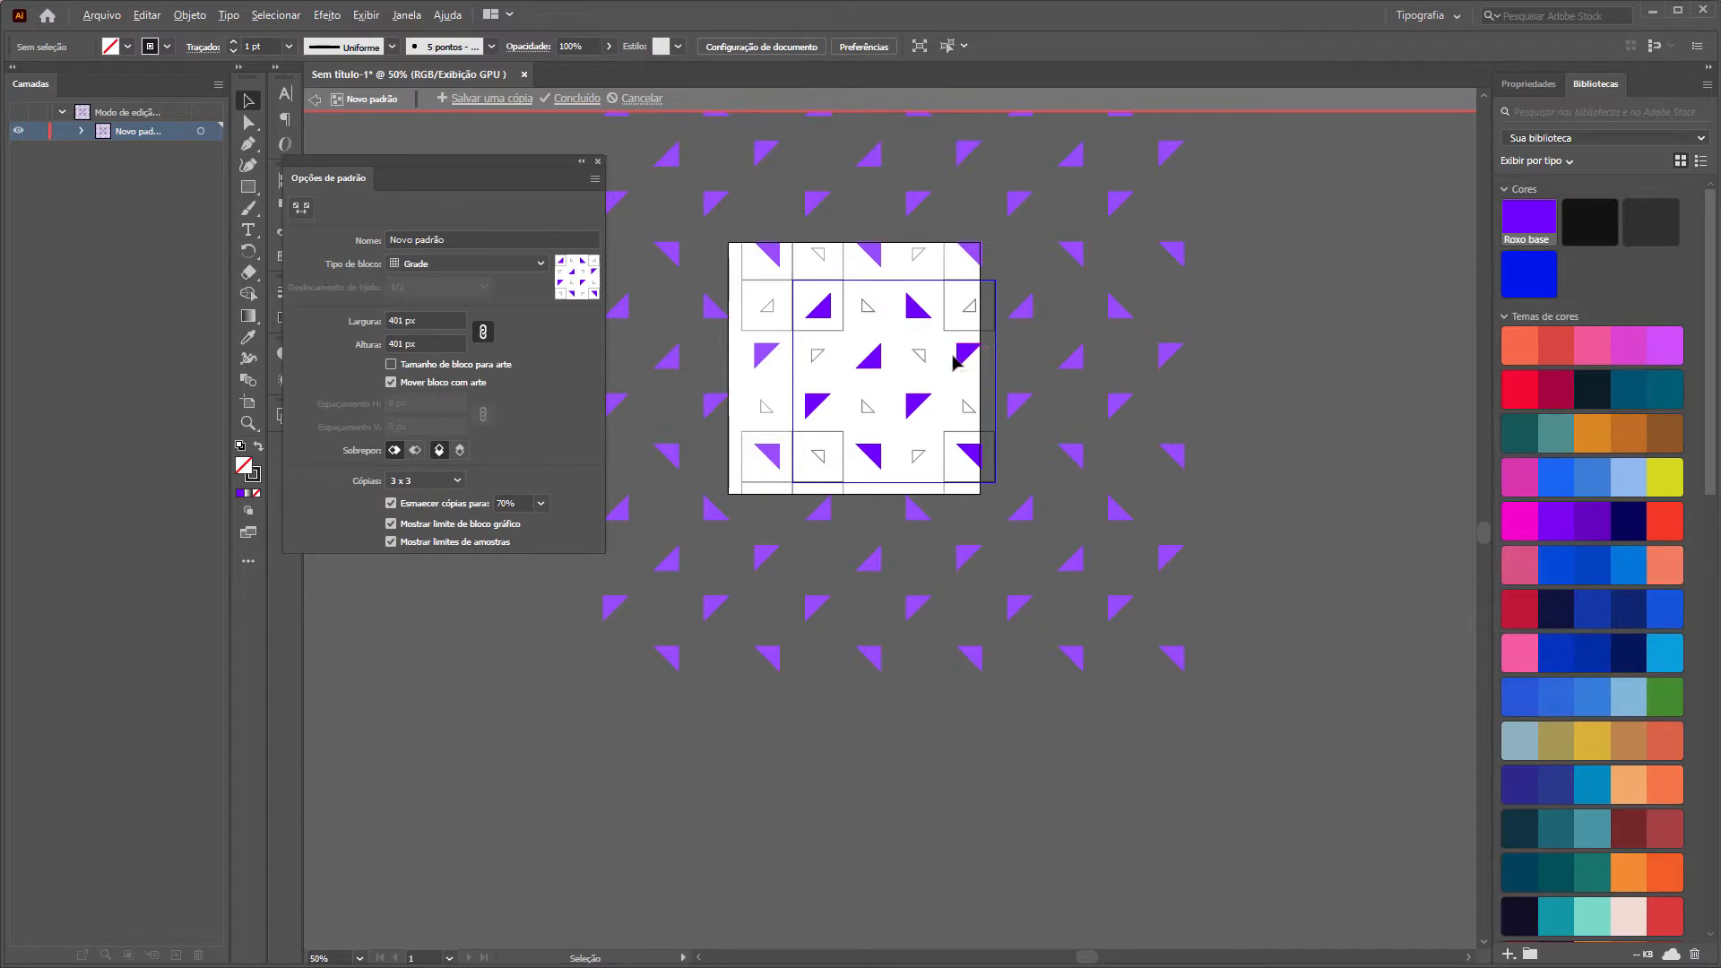
scroll(960, 362, "up", 1)
scroll(959, 361, "up", 1)
left_click(980, 354)
left_click_drag(1019, 324, 1019, 395)
scroll(1073, 513, "down", 3)
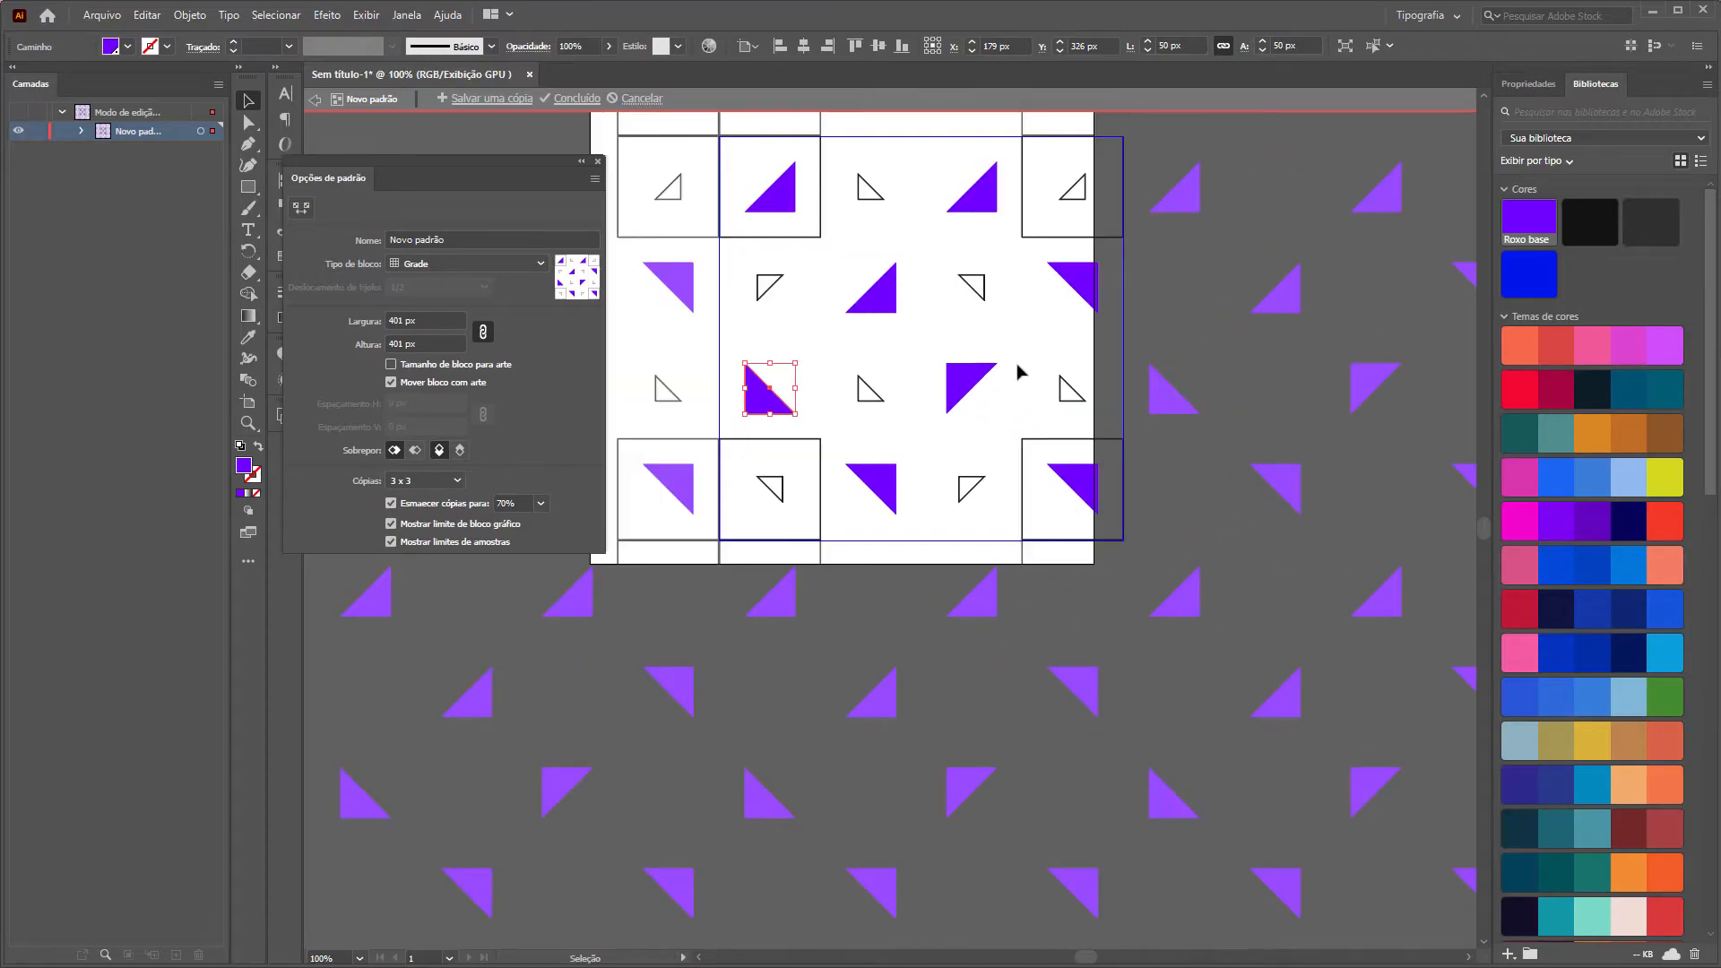
left_click(1020, 372)
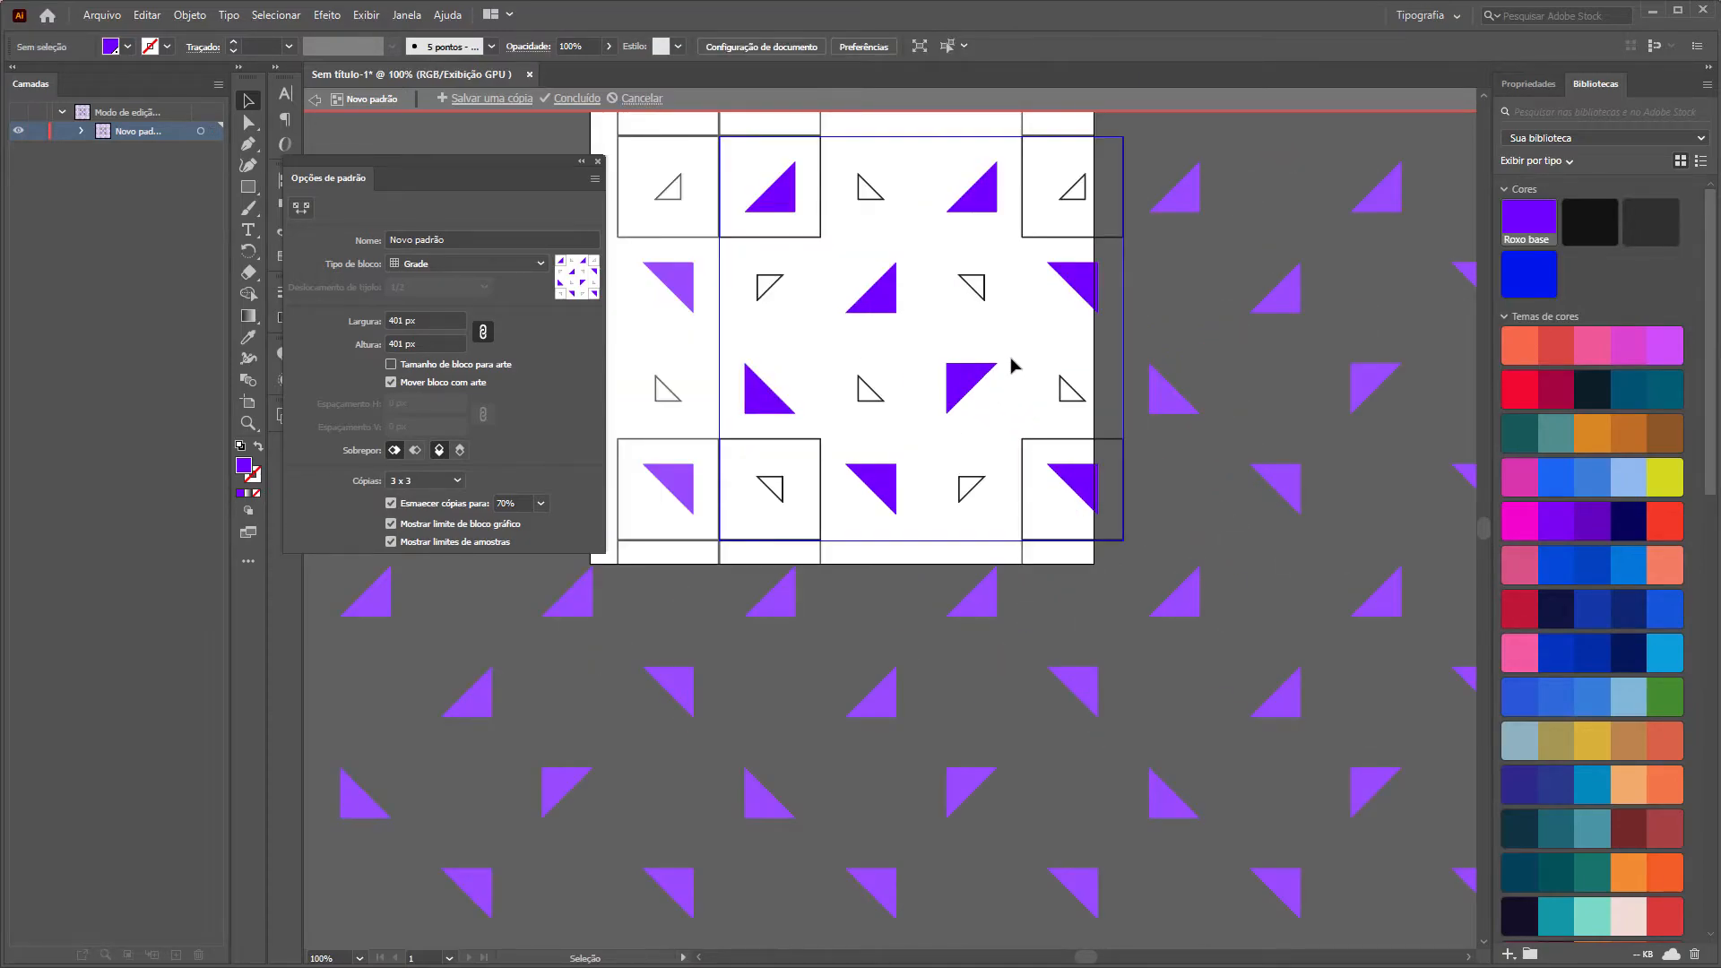
Rotate the large triangles in the bottom row's second cell and the third row's third cell by 90° clockwise.
scroll(981, 366, "down", 2)
left_click_drag(978, 368, 986, 459)
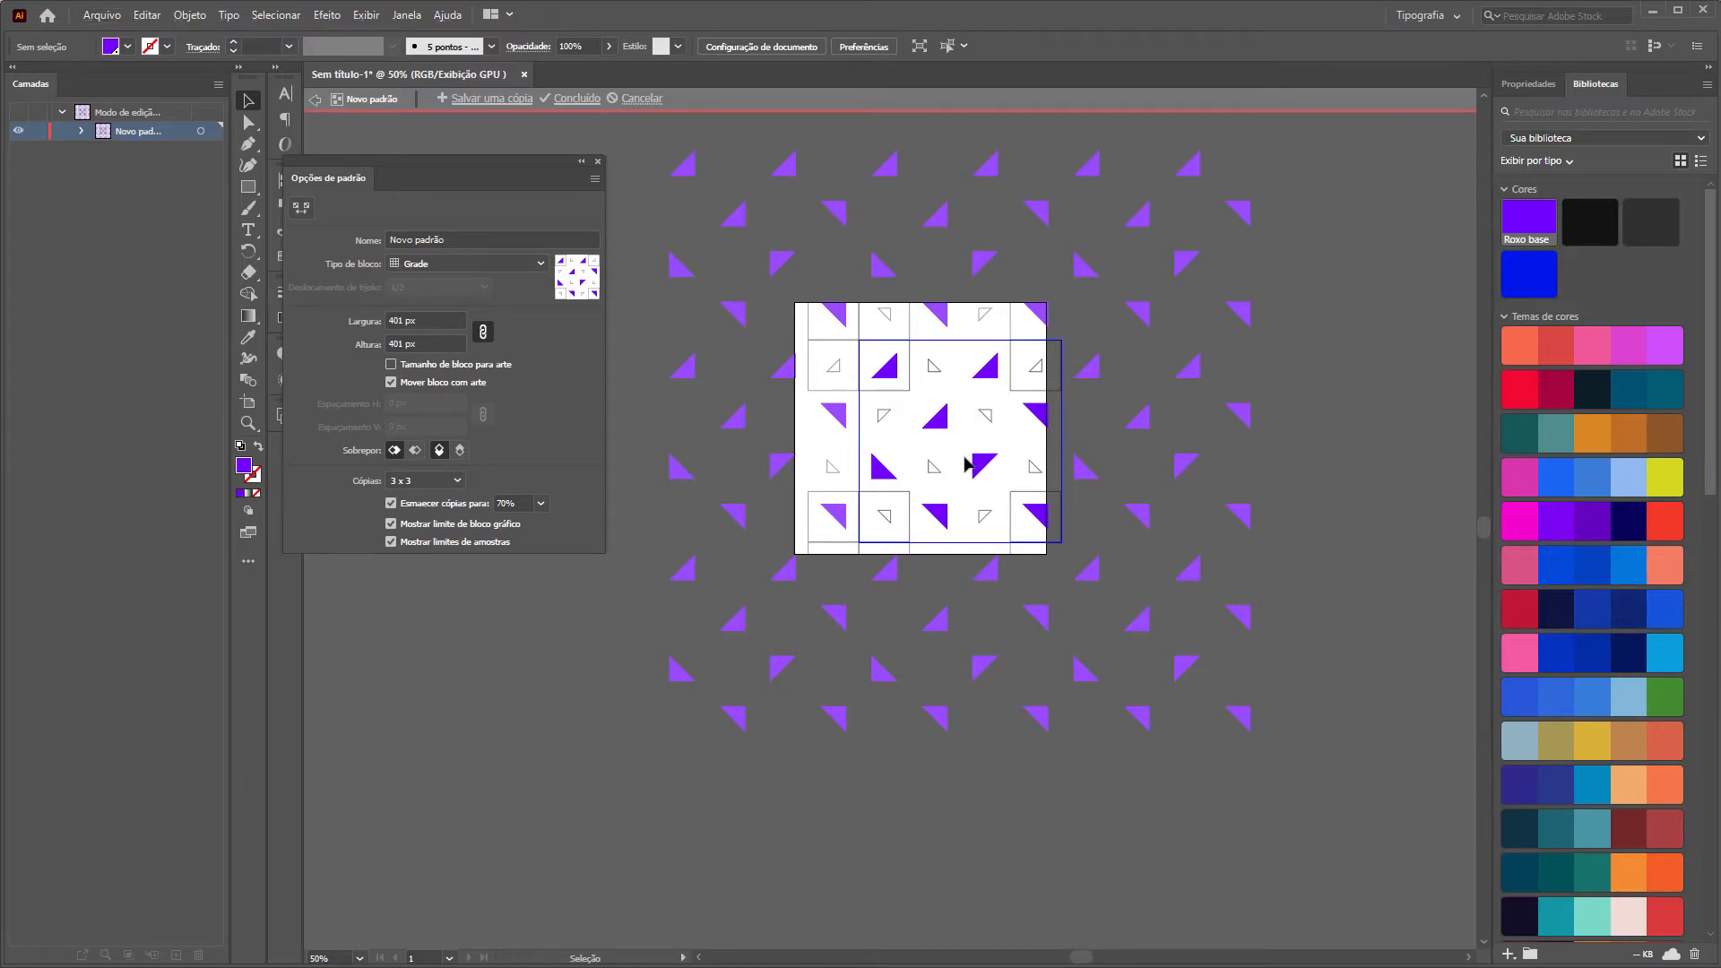
scroll(947, 486, "up", 1)
left_click(940, 520)
left_click_drag(954, 548, 905, 557)
left_click(995, 452)
left_click_drag(1021, 480, 979, 491)
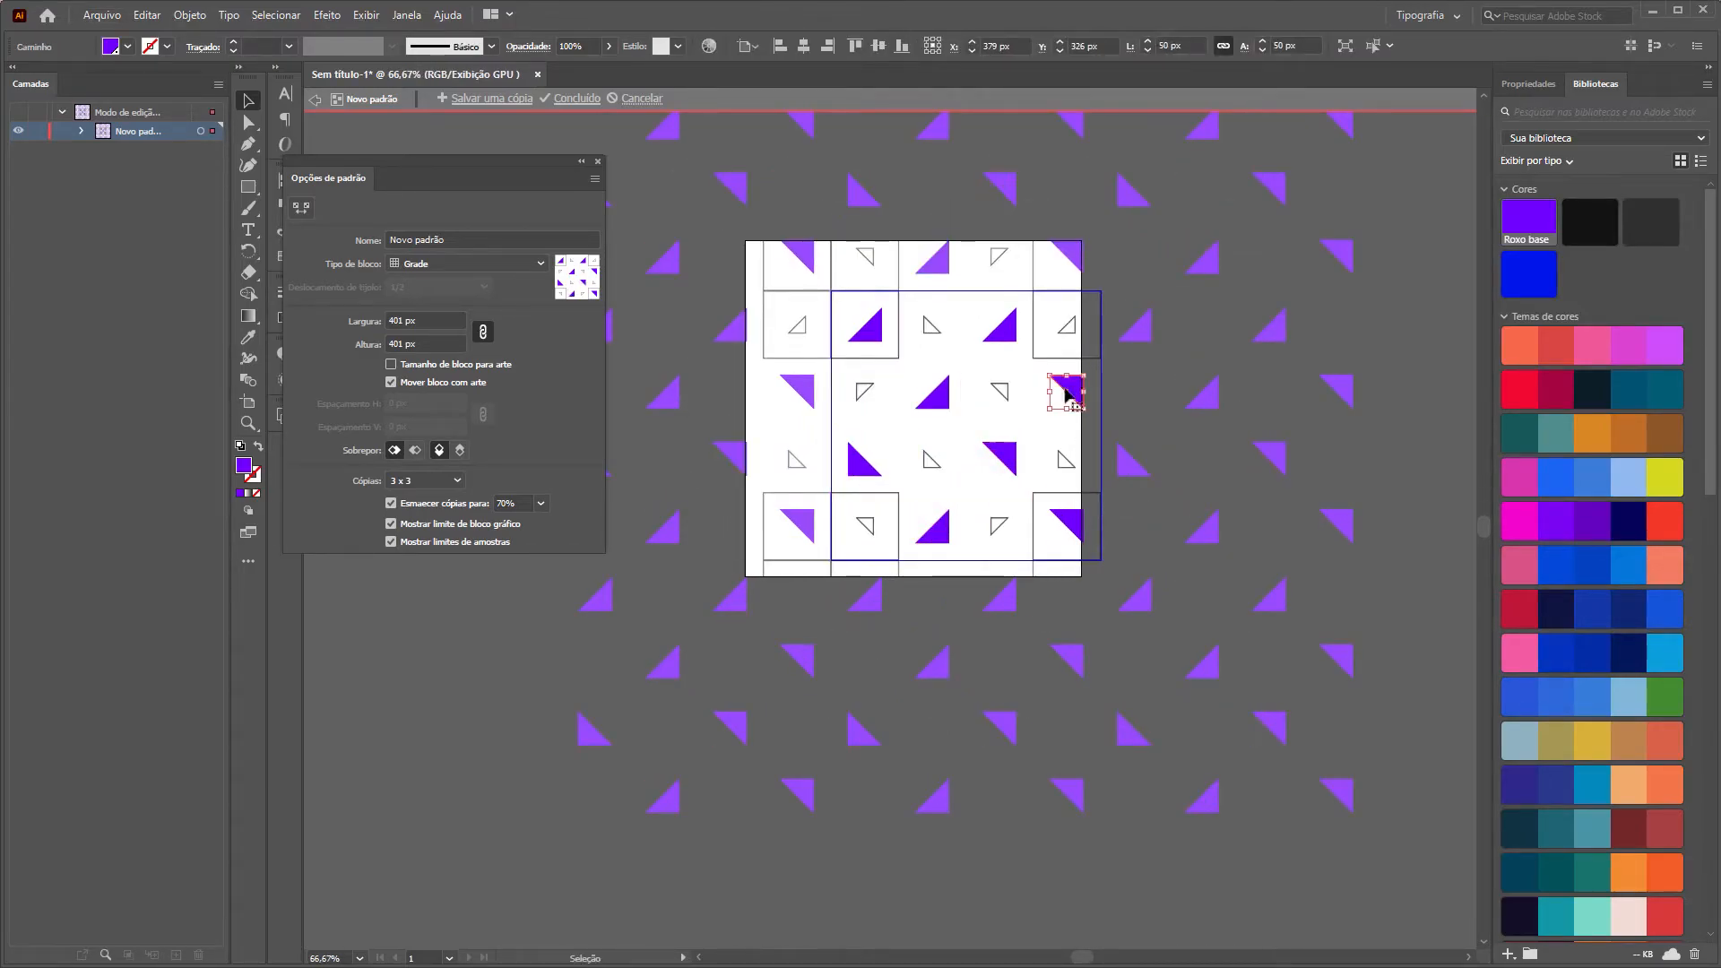
Rotate both large triangles in the tile's second row so that their right angles point to the upper left.
left_click(1073, 383)
left_click_drag(1045, 413, 1165, 423)
left_click(943, 402)
left_click_drag(952, 413, 878, 345)
Rotate the top row's third-cell triangle to an upper-right right angle and the bottom row's last large triangle to a lower-right one.
left_click(1008, 332)
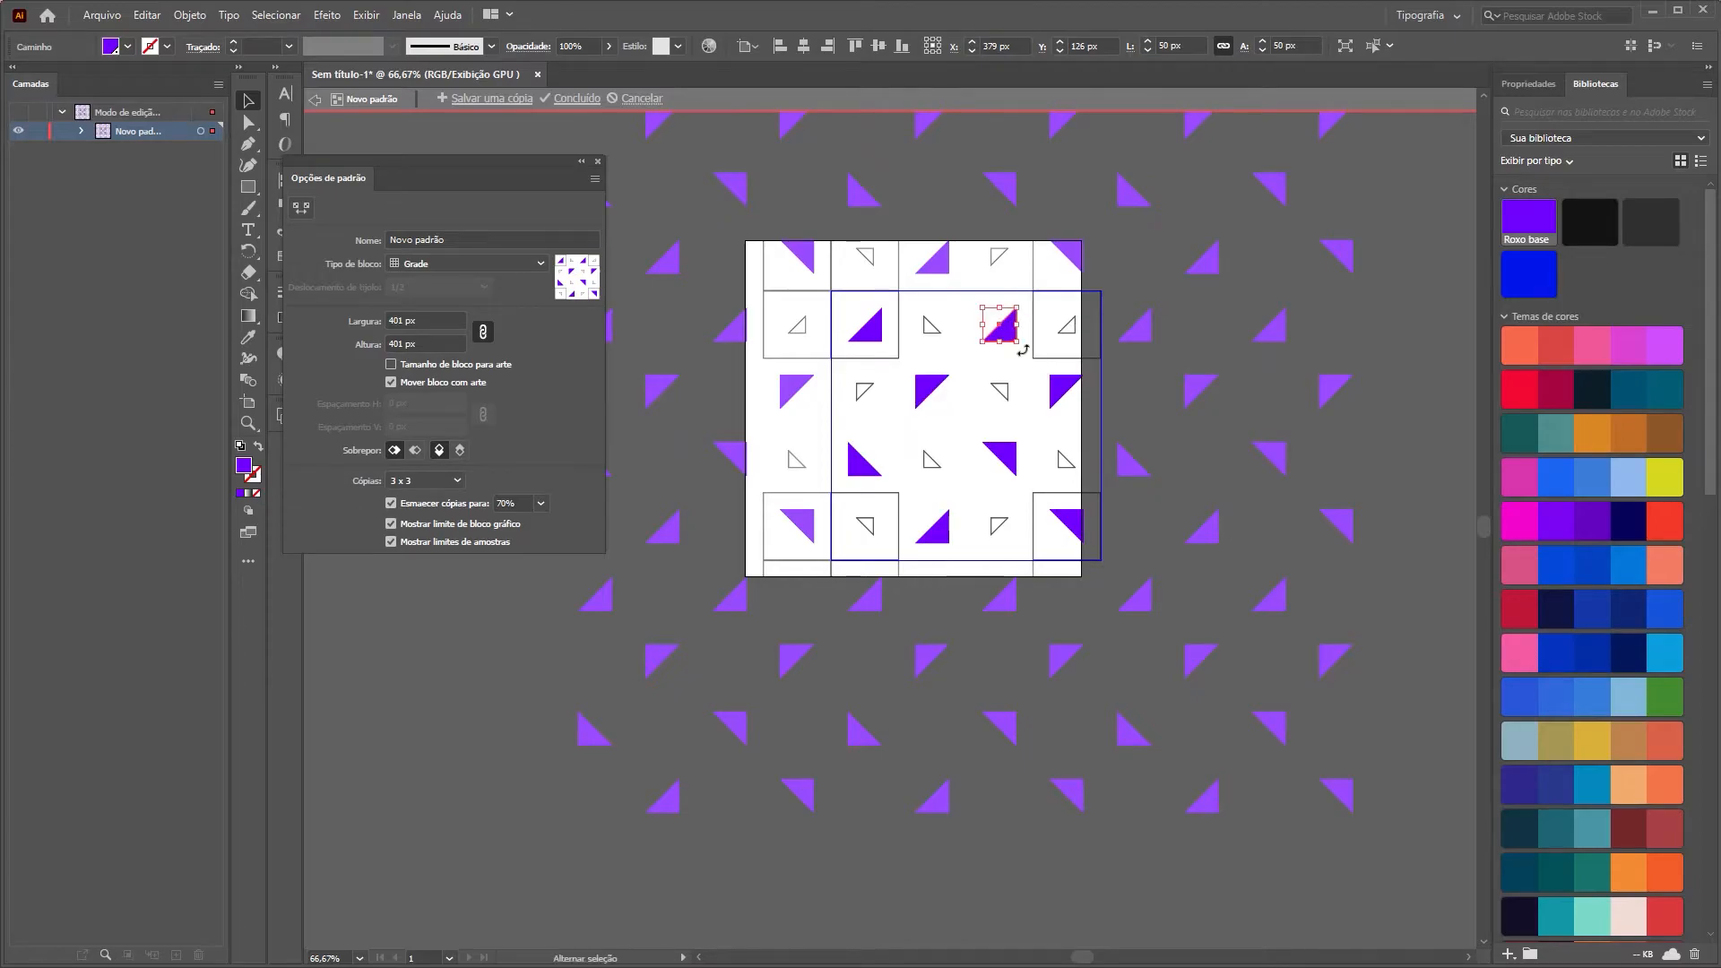
left_click_drag(1022, 348, 1040, 291)
left_click_drag(1161, 428, 1185, 426)
left_click(1089, 524)
scroll(1169, 563, "down", 2)
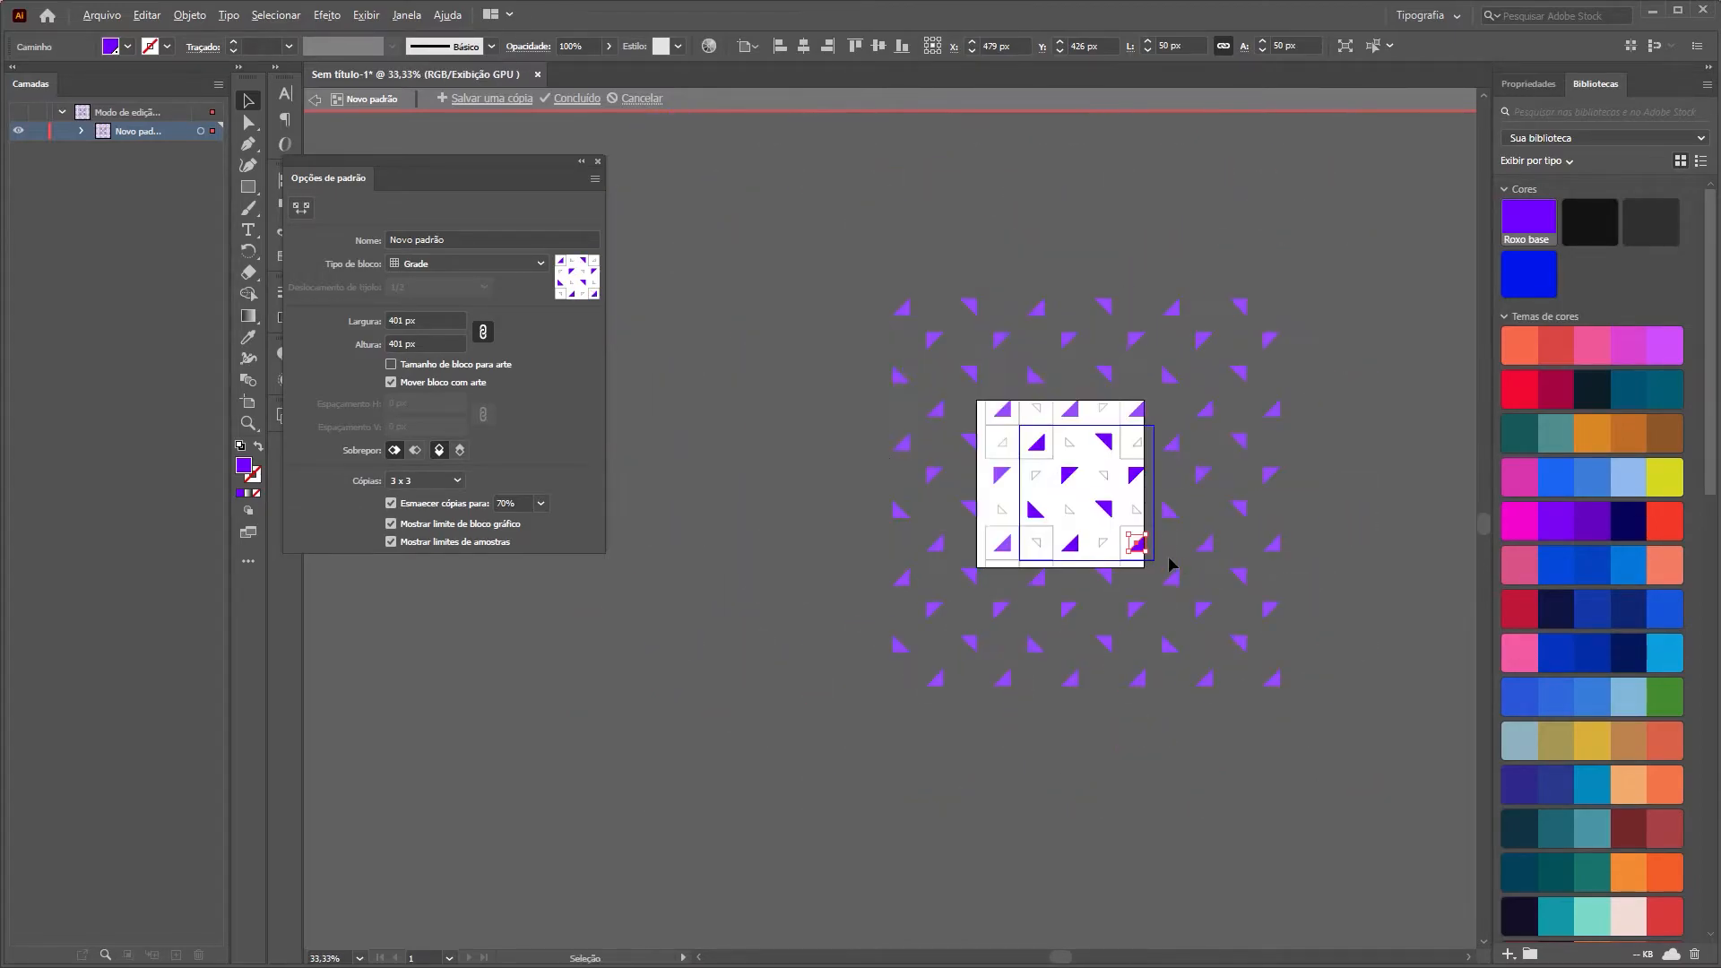
scroll(1168, 558, "up", 2)
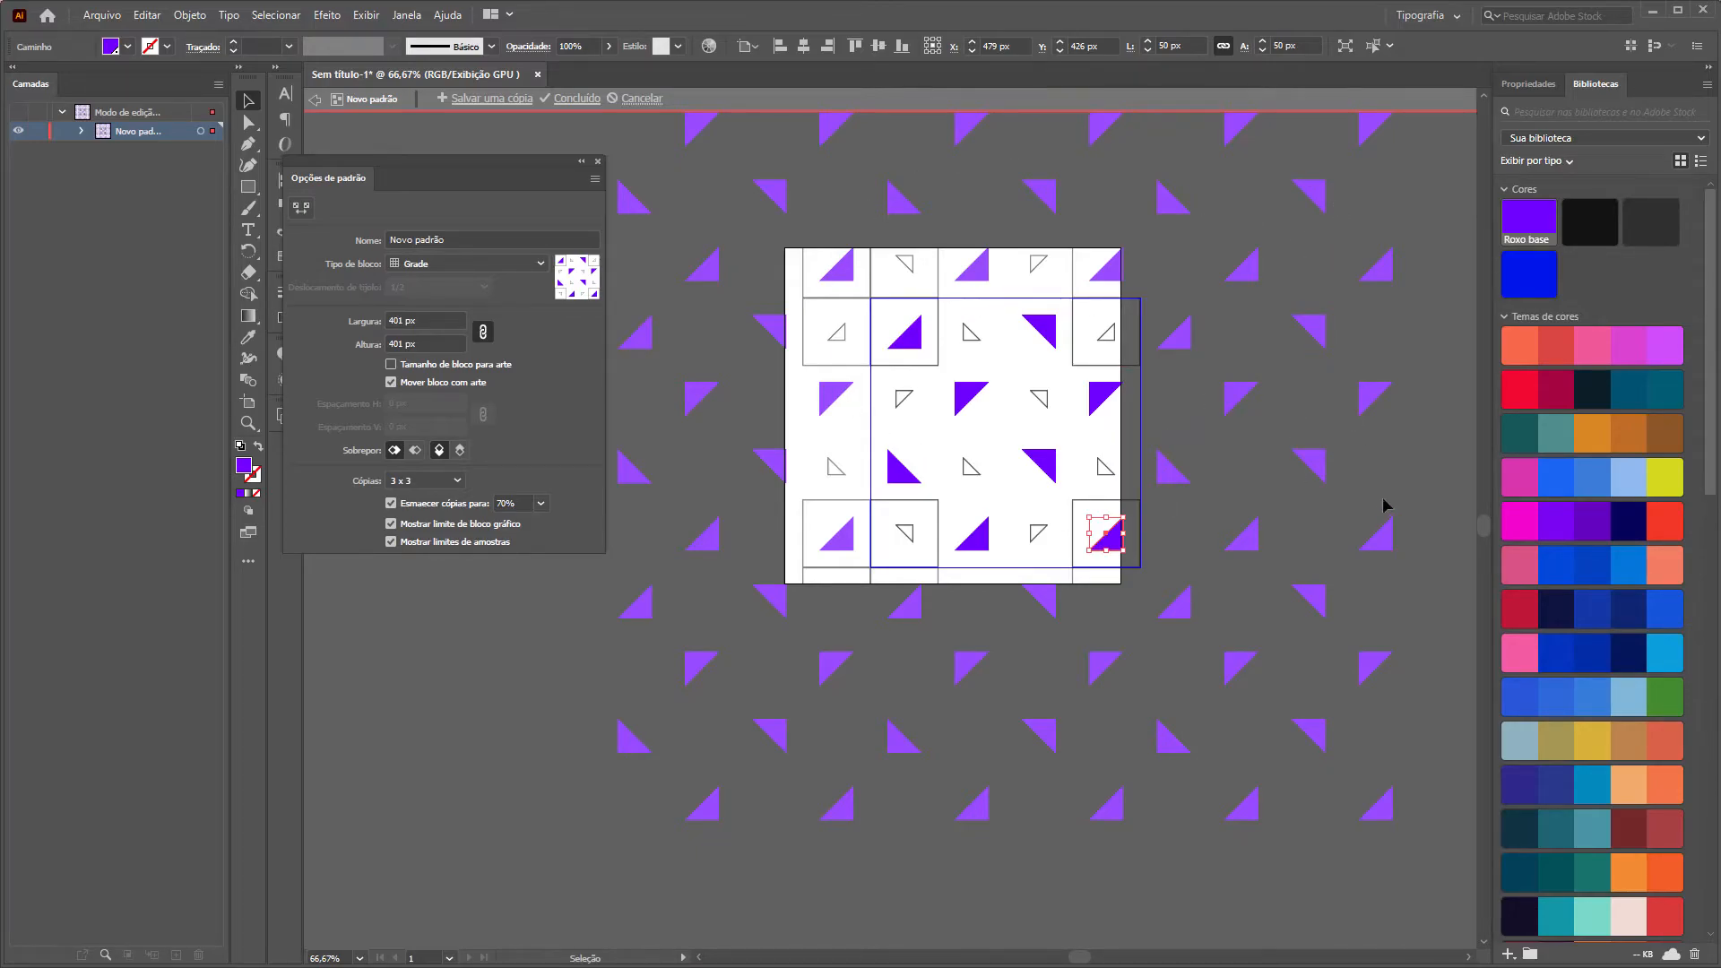
left_click(1293, 468)
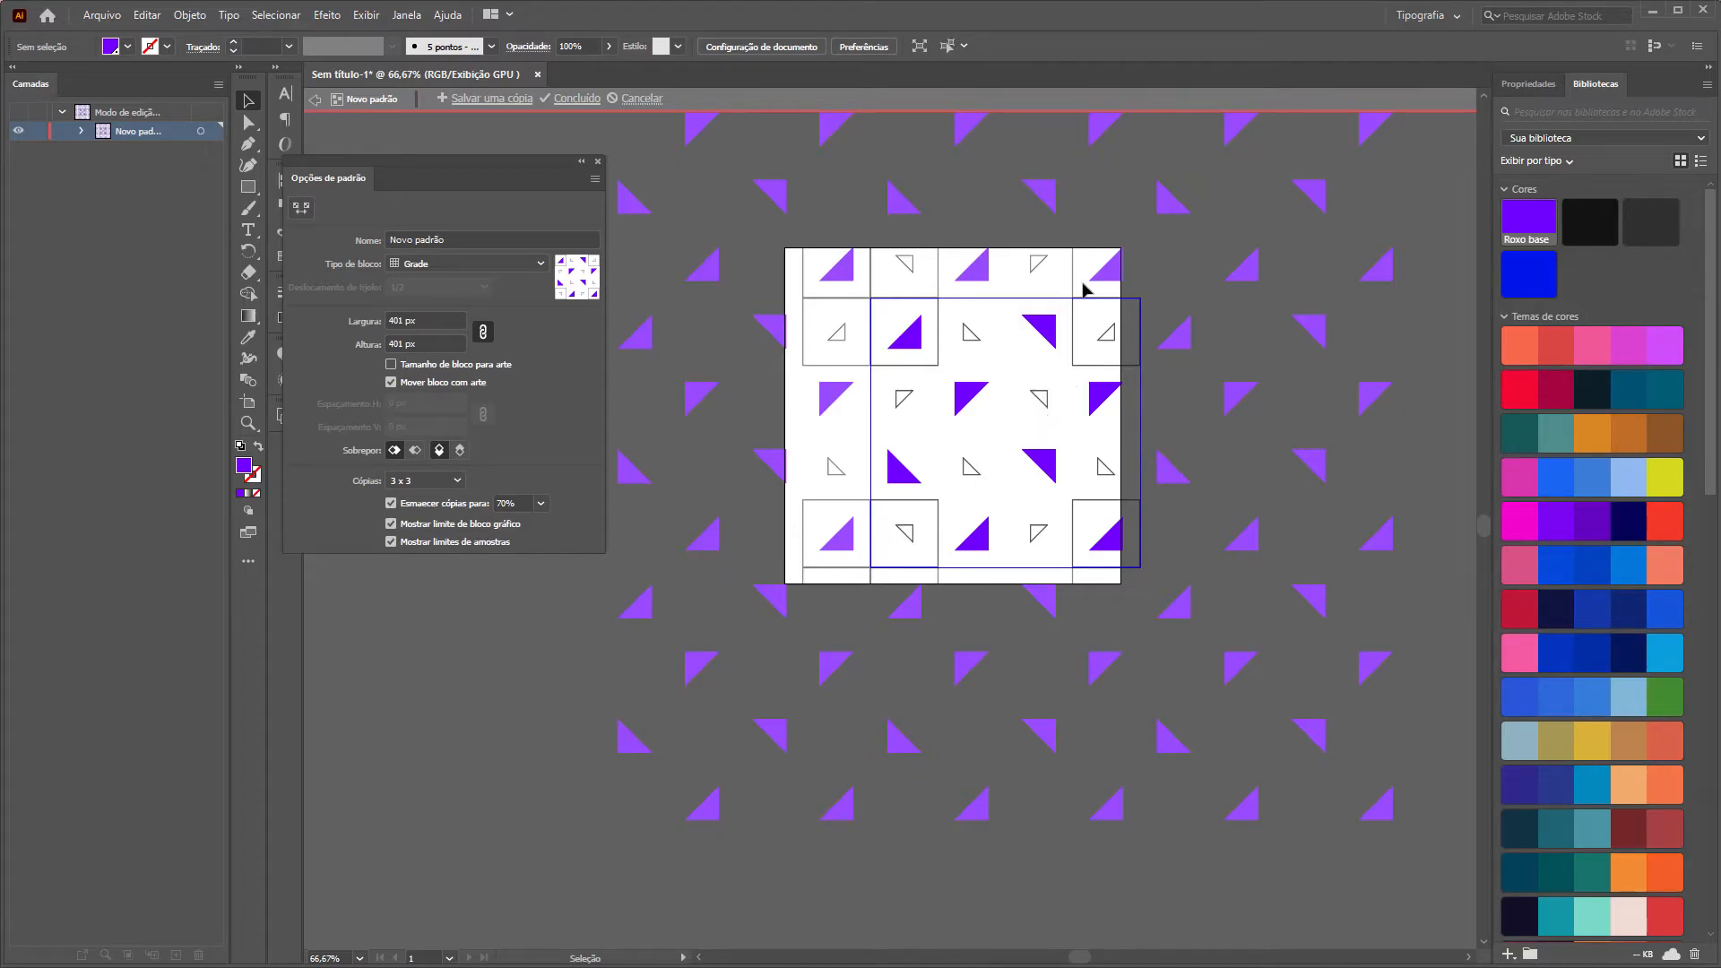
Delete the four remaining 100 px square frames at the corners of the pattern tile.
scroll(1100, 364, "up", 2)
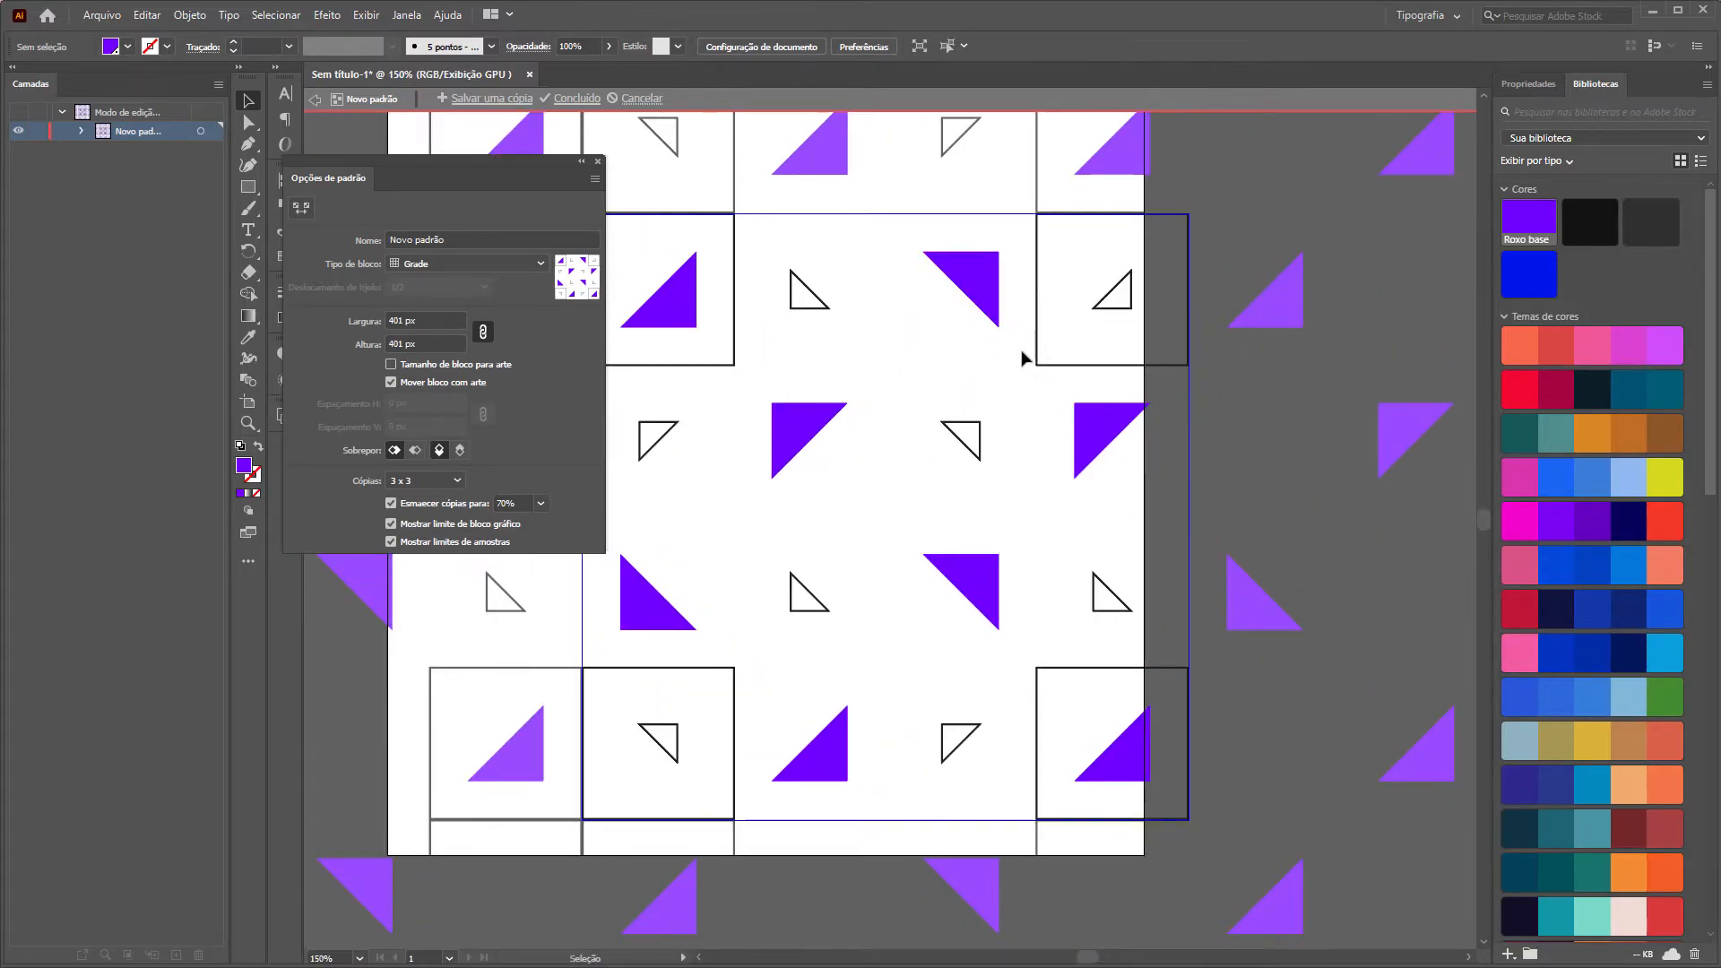
left_click(732, 371)
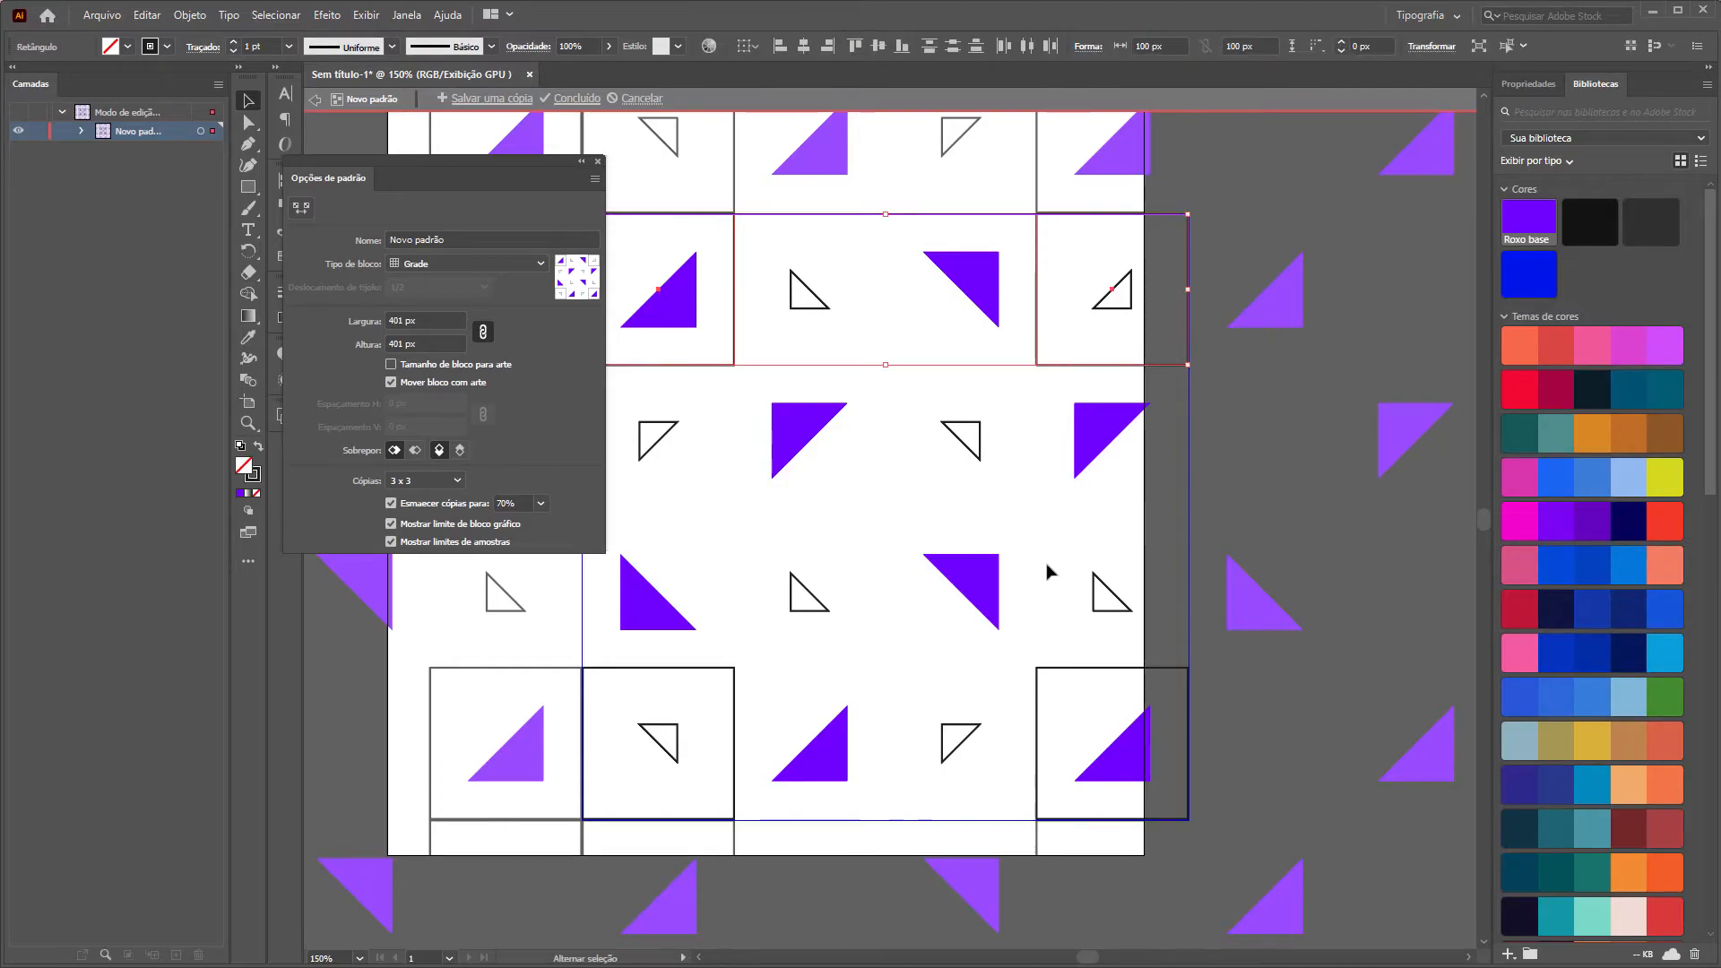
left_click(1036, 730, "shift")
left_click(734, 739, "shift")
key("Delete")
scroll(856, 590, "down", 3)
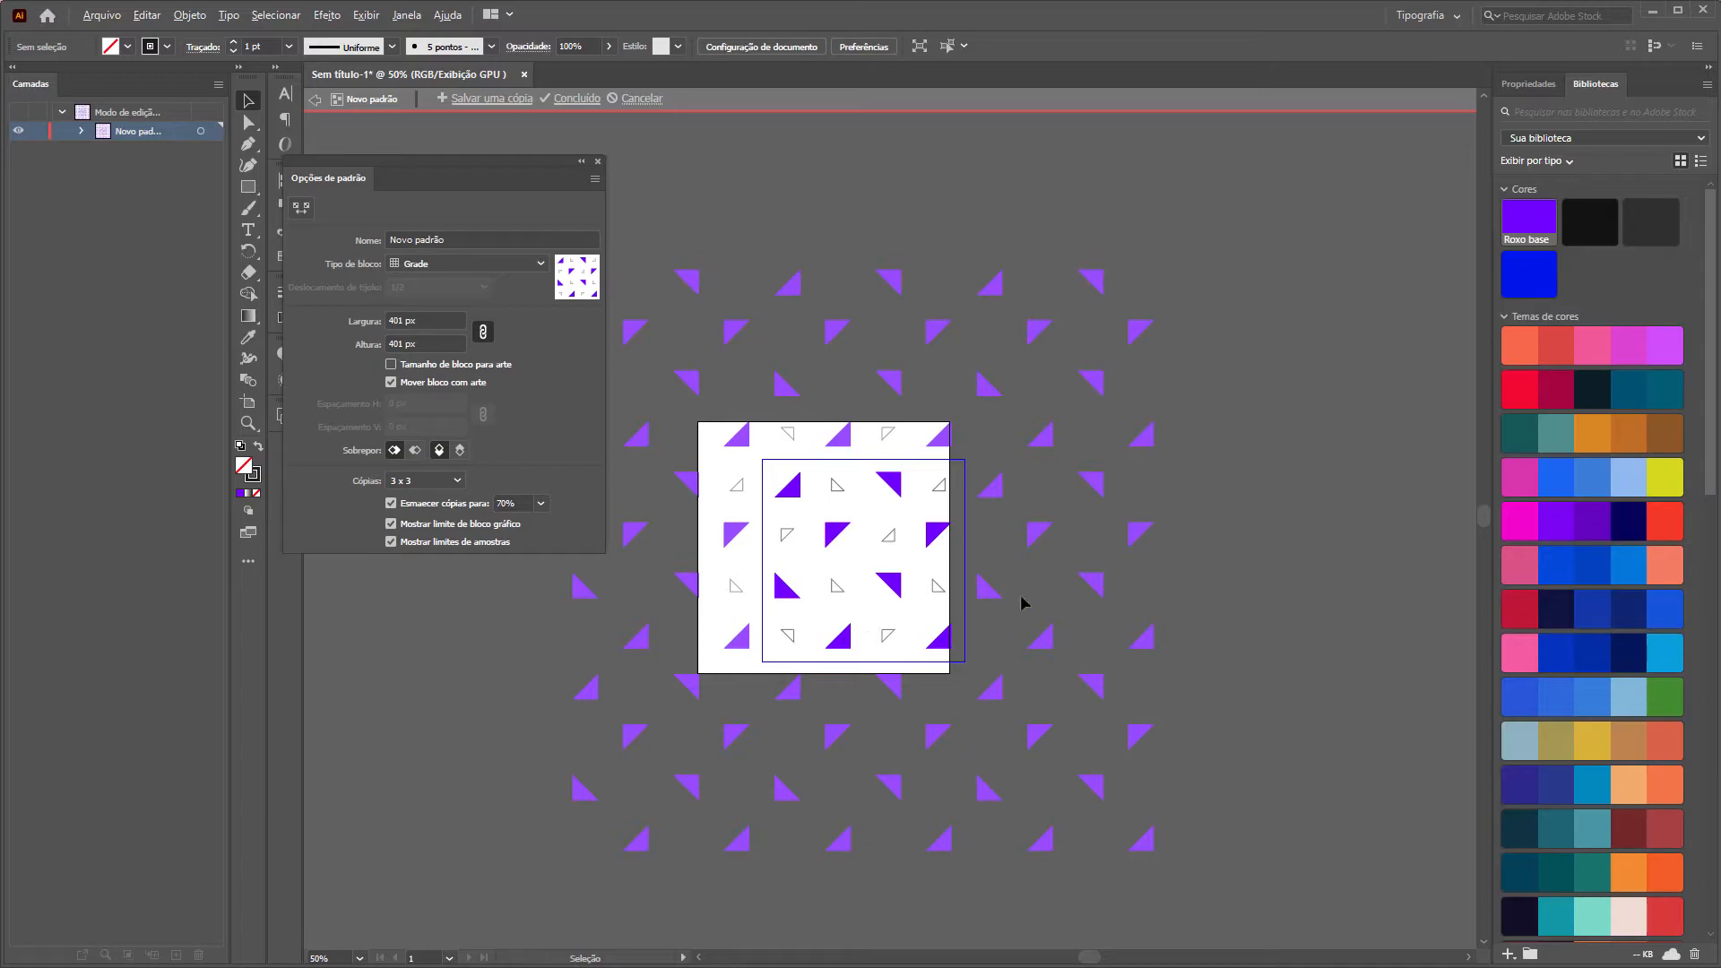
Name the pattern "Triangulos roxos" and set its tile width and height to 400 px.
left_click(421, 239)
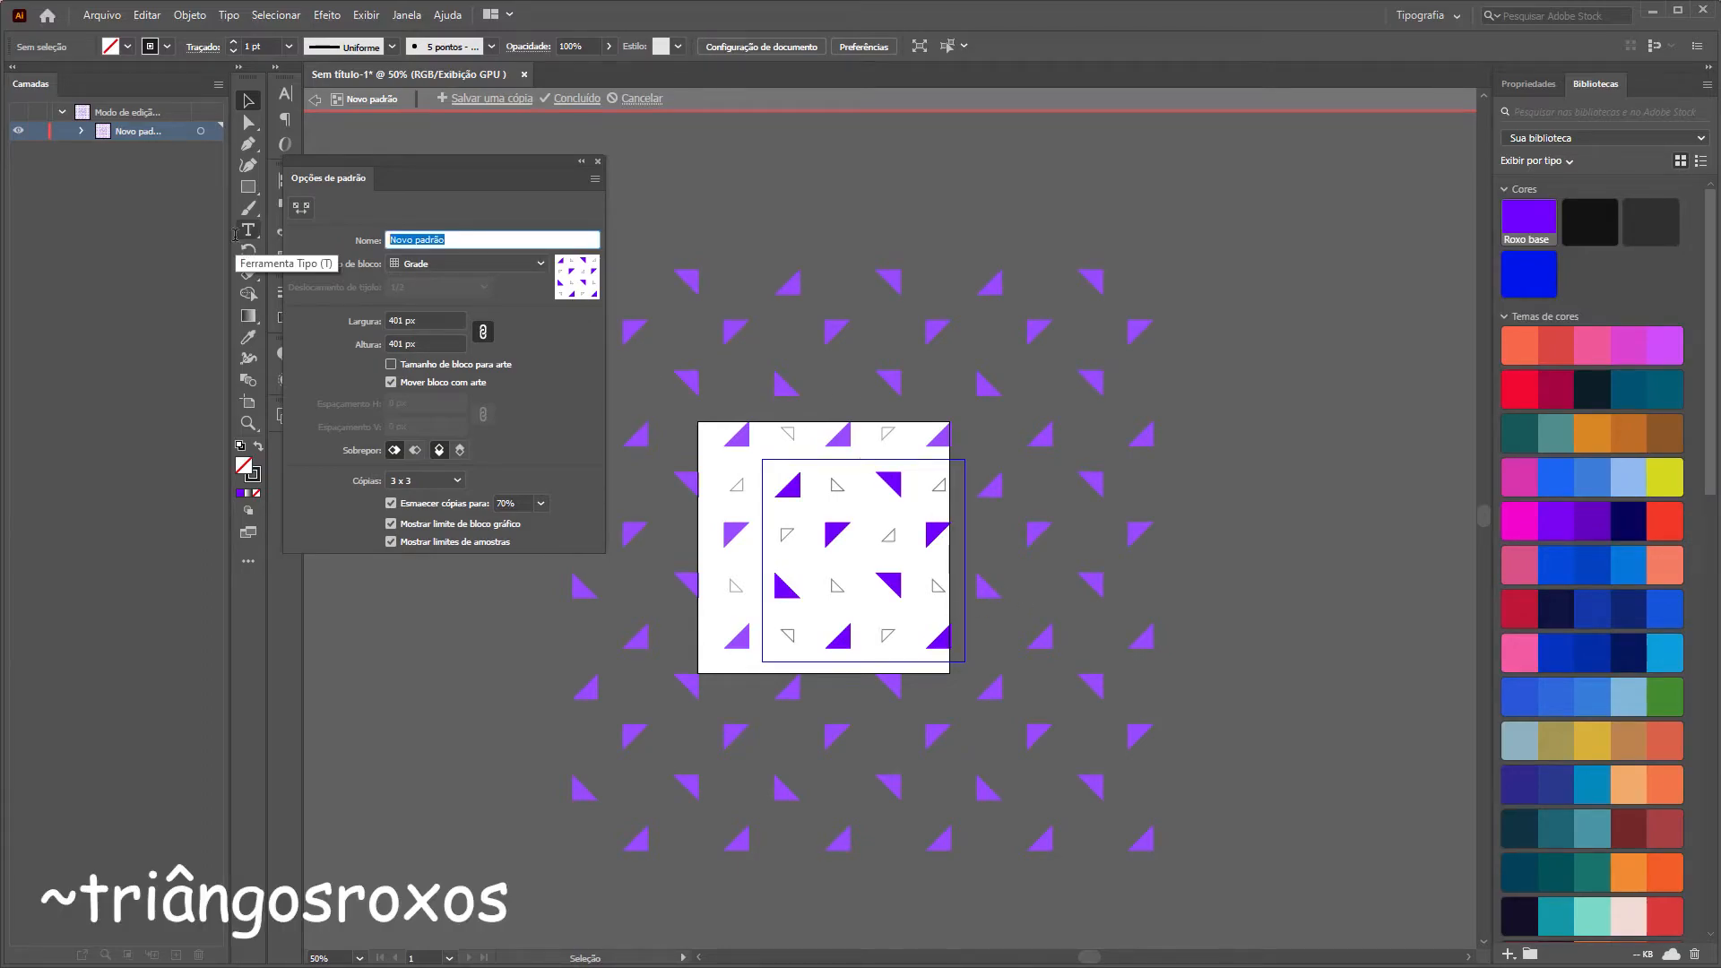
type("Triangulos roxos")
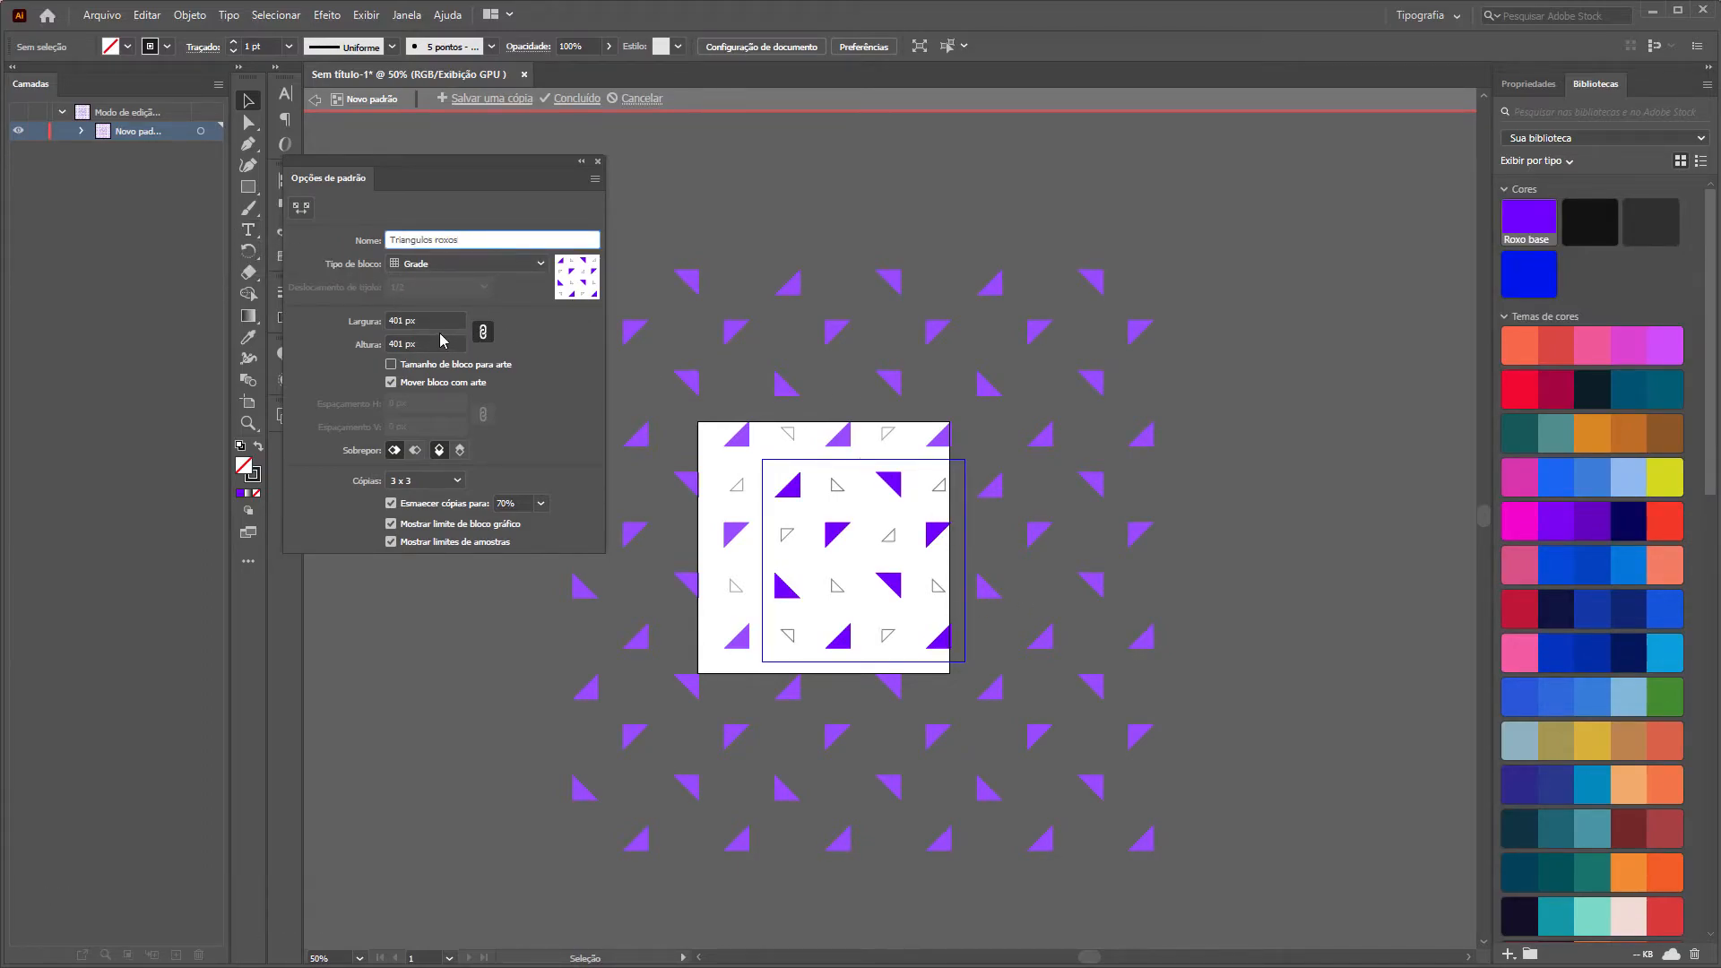
left_click(434, 317)
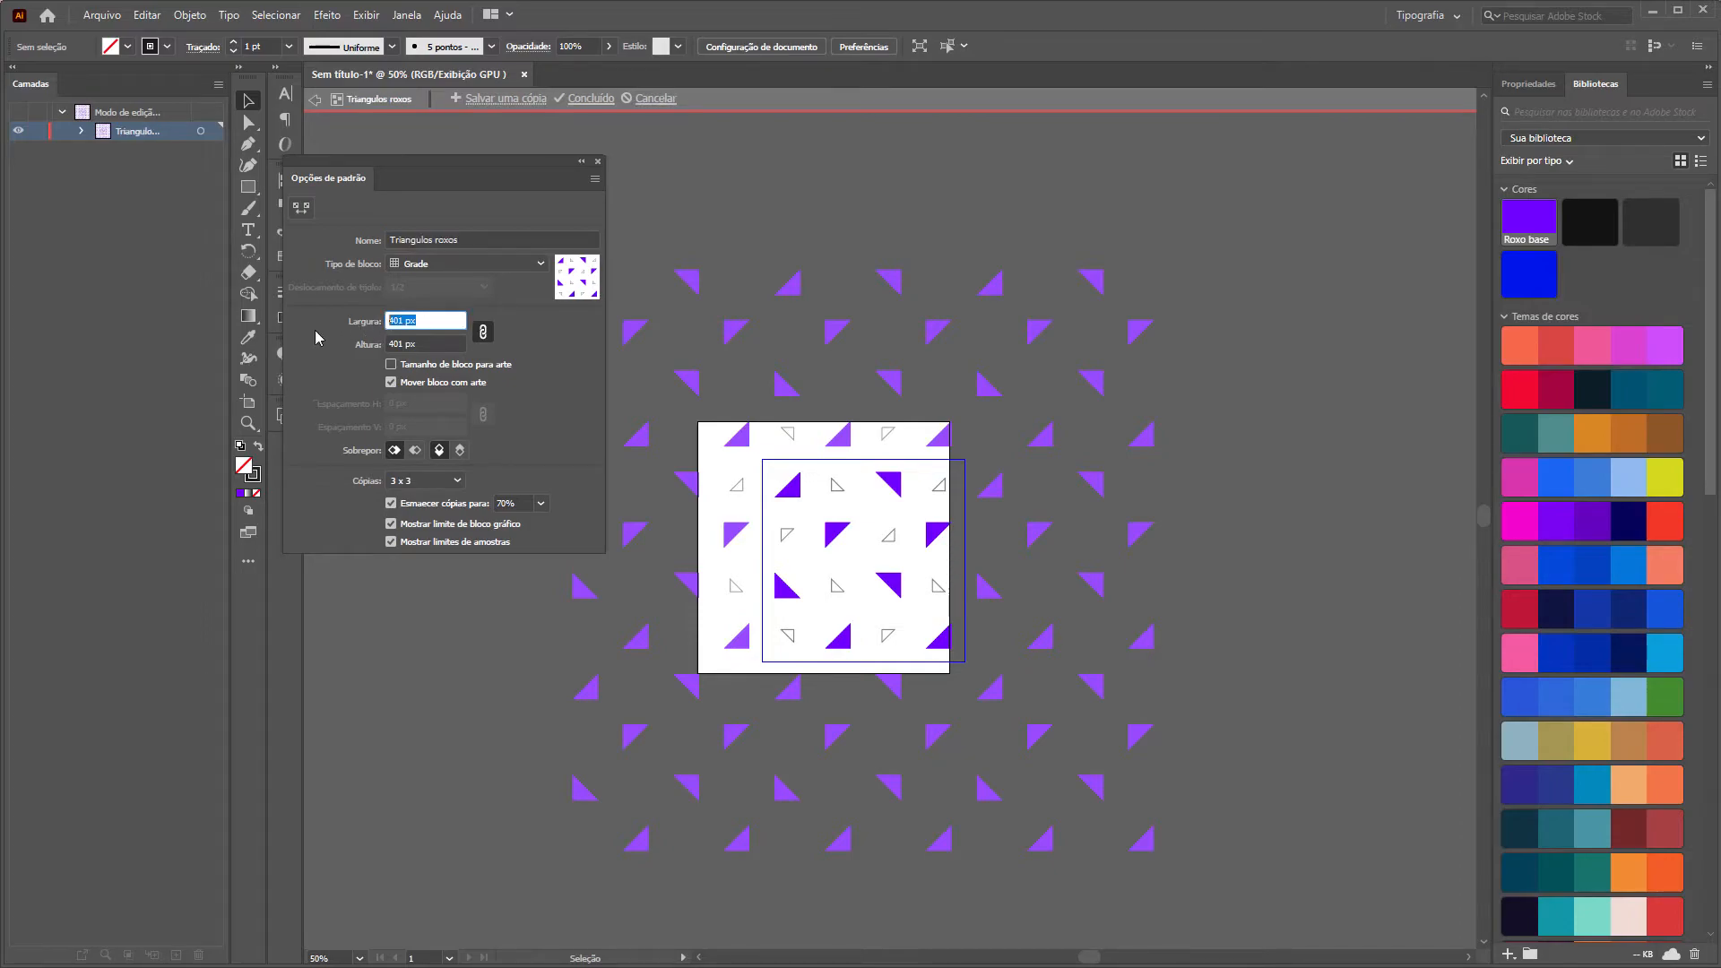
type("400")
key("Return")
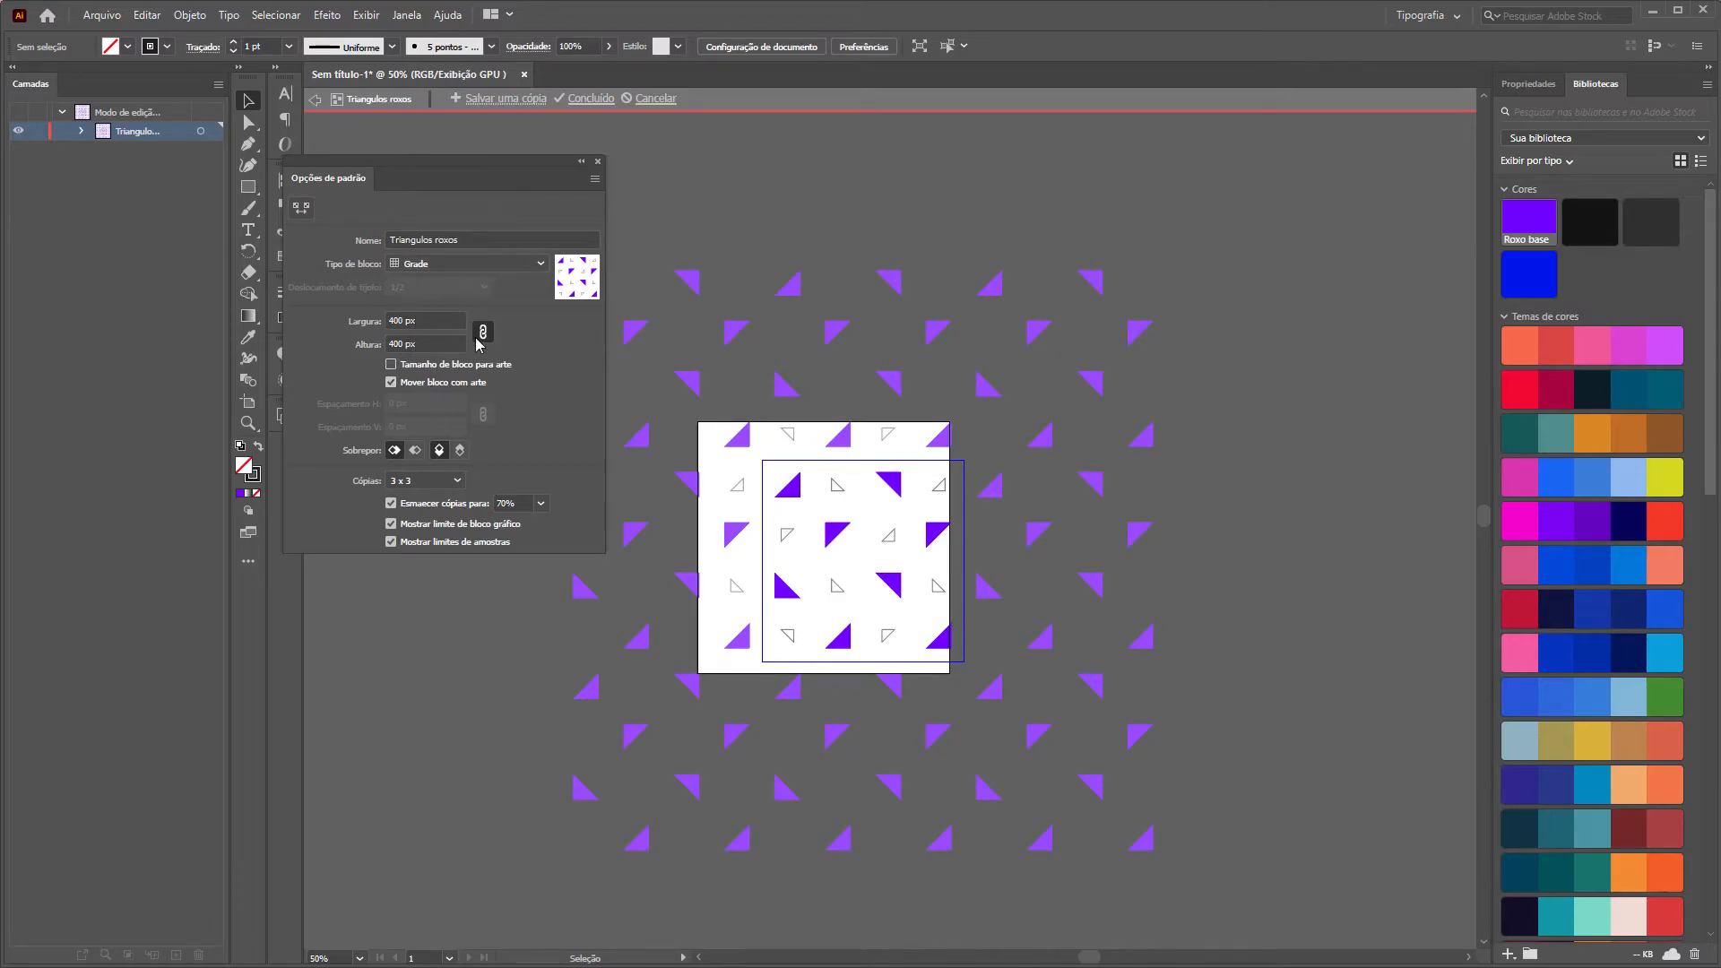
Finish editing the pattern and delete the original tile artwork from the artboard, keeping only the upper-left 100 px square frame.
left_click(591, 97)
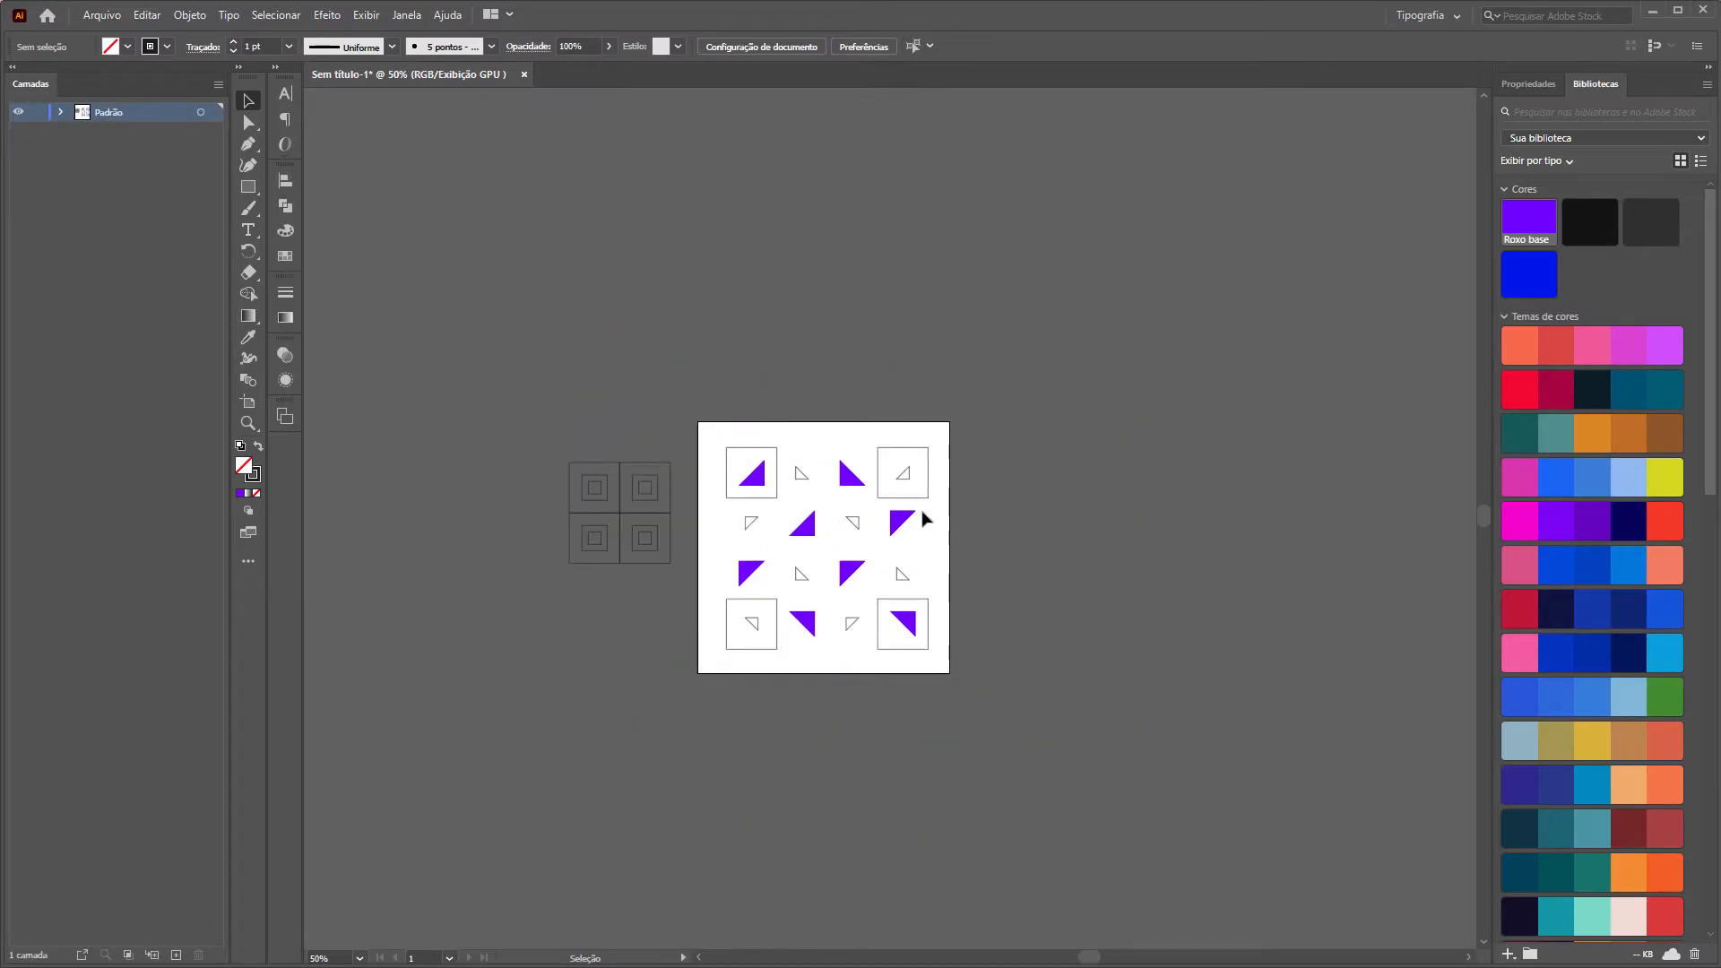
key("ctrl+1")
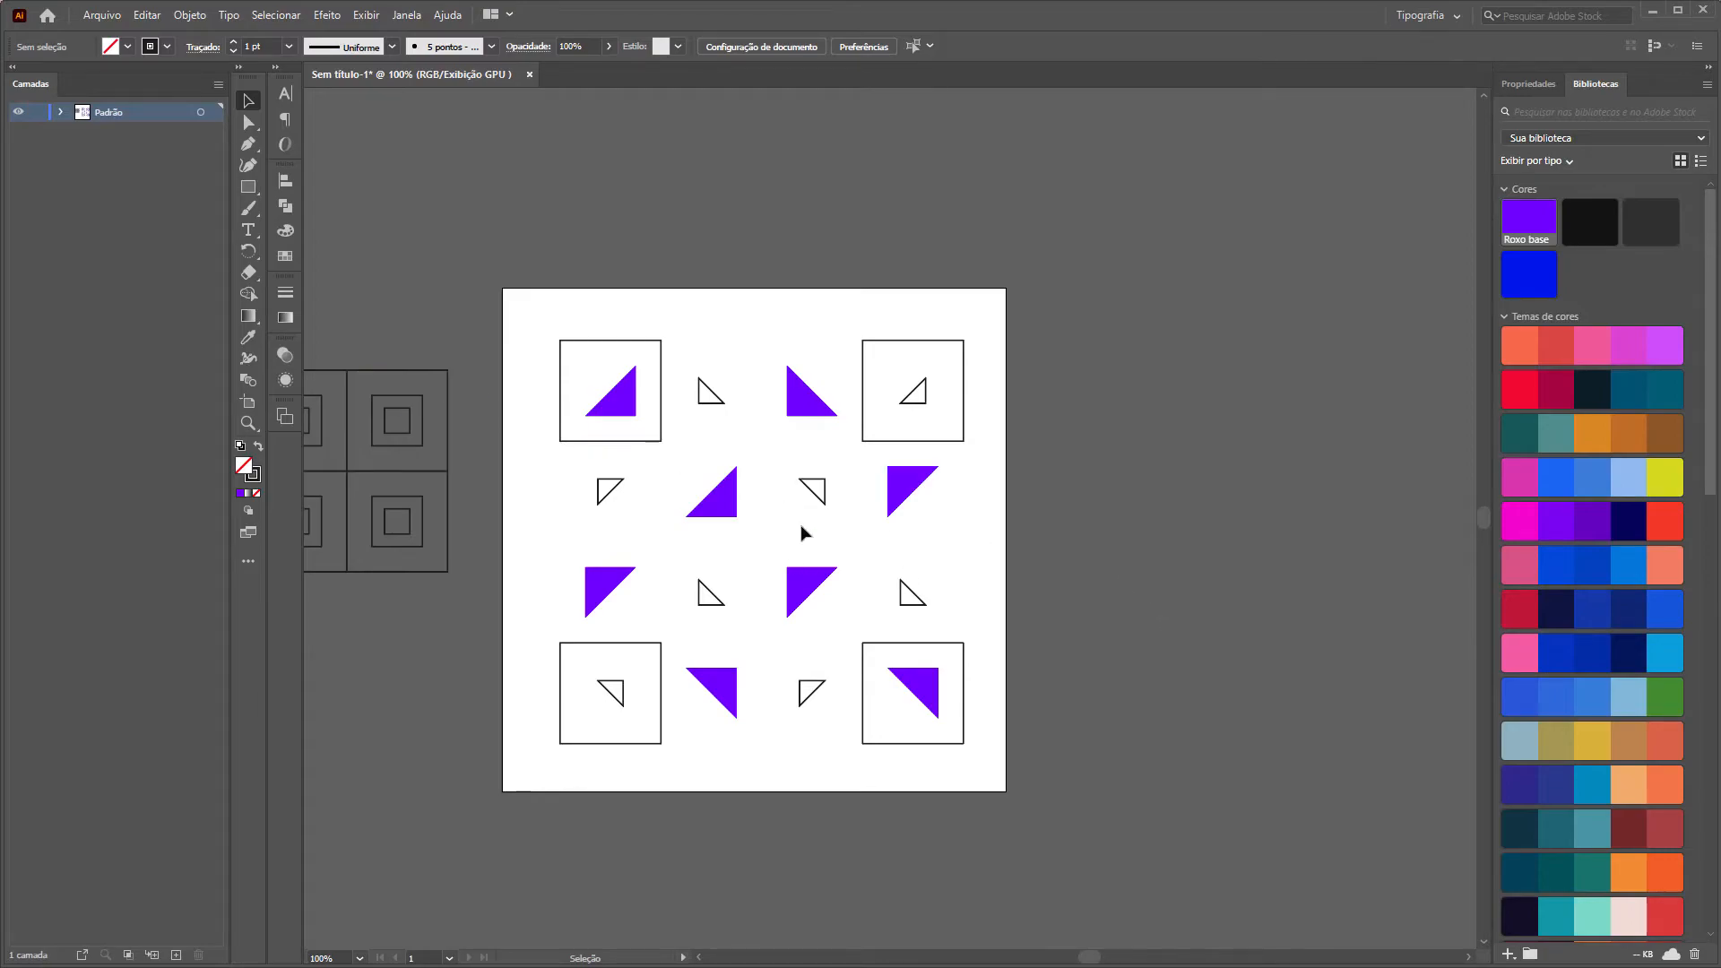
left_click_drag(1158, 253, 666, 780)
left_click_drag(526, 806, 644, 467)
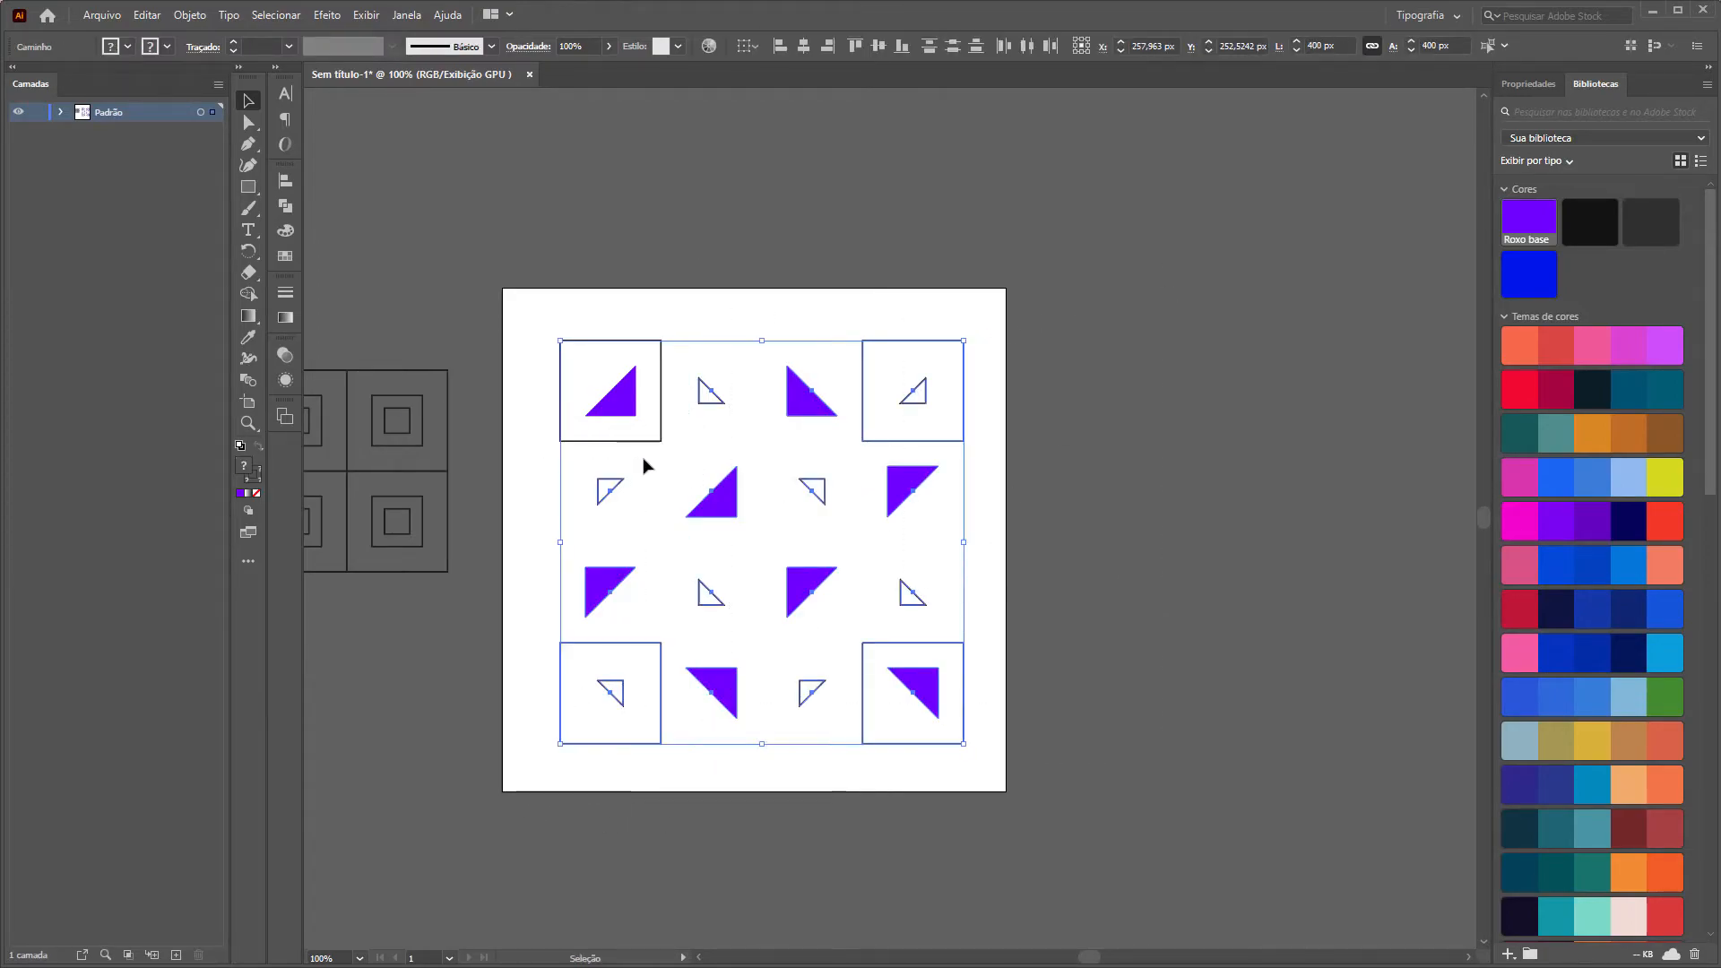
key("Delete")
left_click(628, 405)
key("Delete")
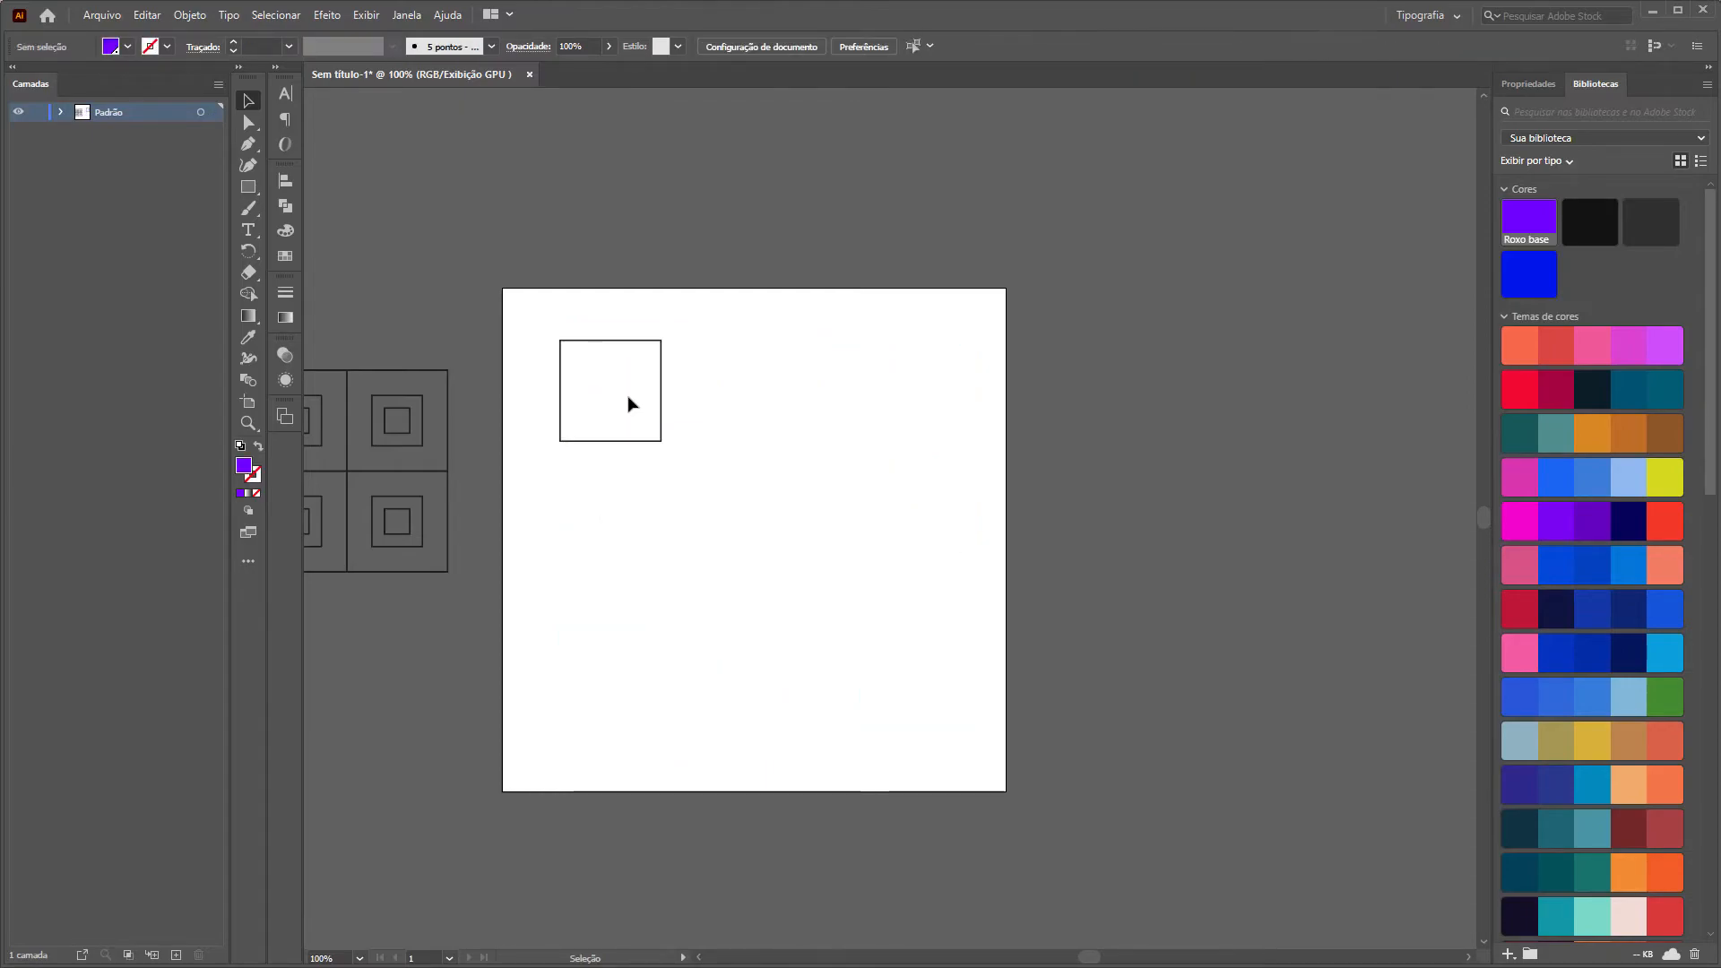
Give the remaining 100 px square no stroke and fill it with the Triangulos roxos pattern swatch.
left_click(661, 376)
left_click(243, 465)
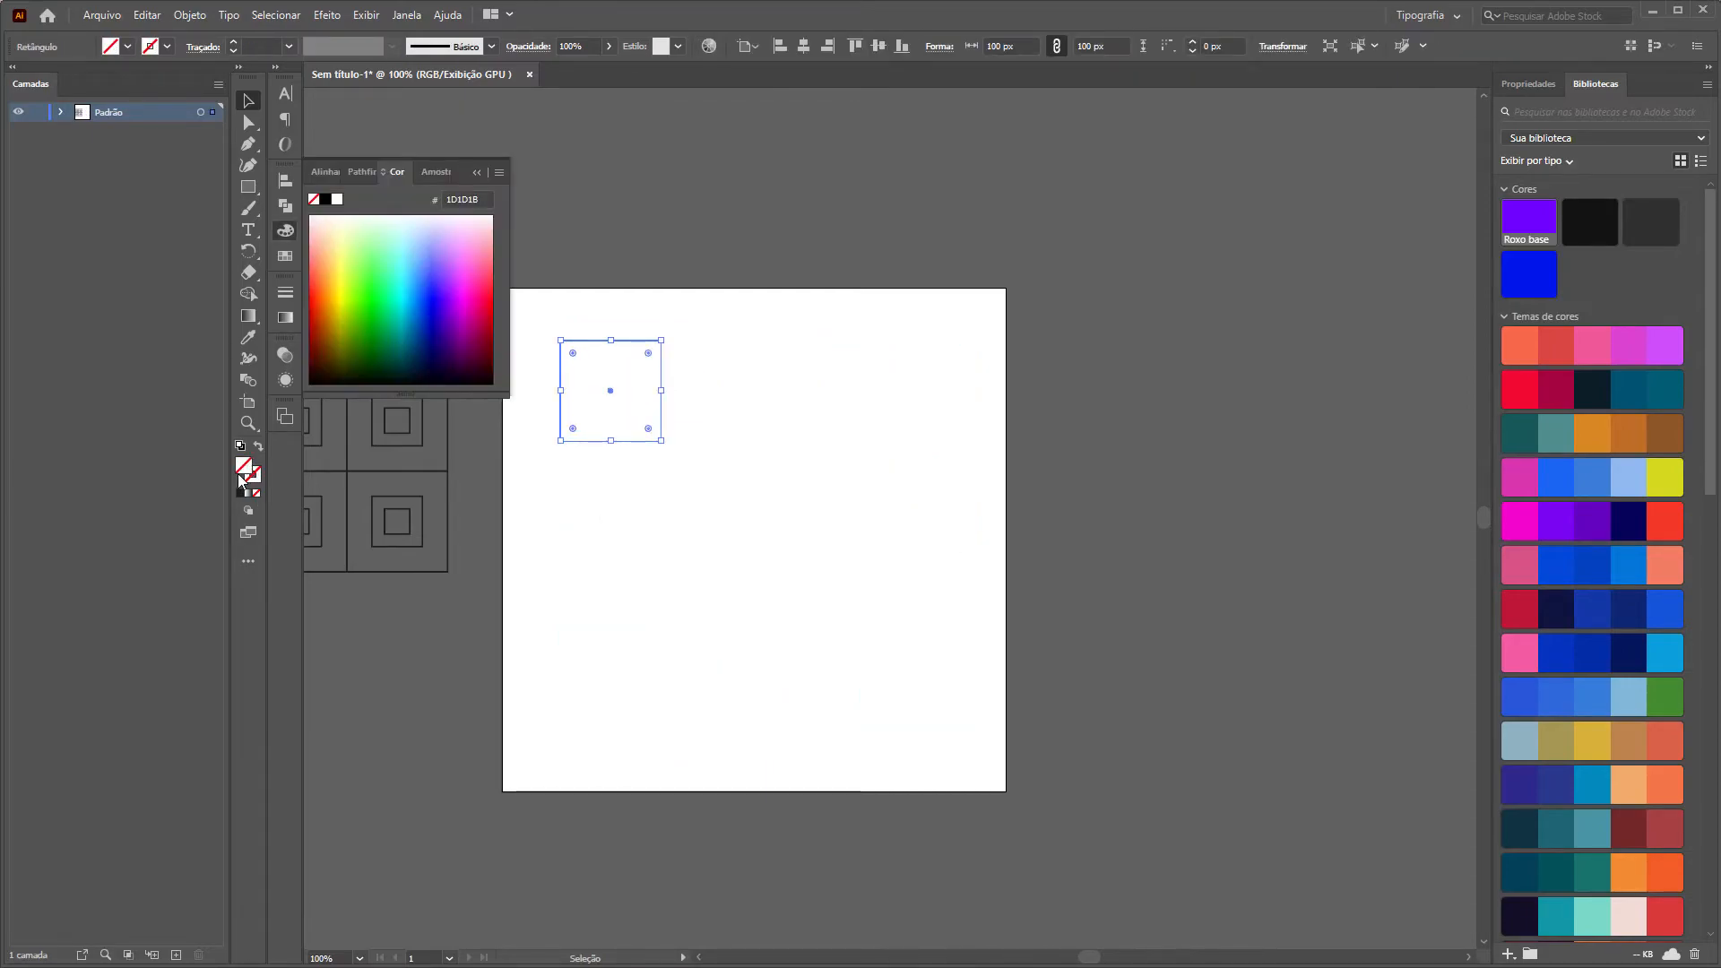
left_click(284, 257)
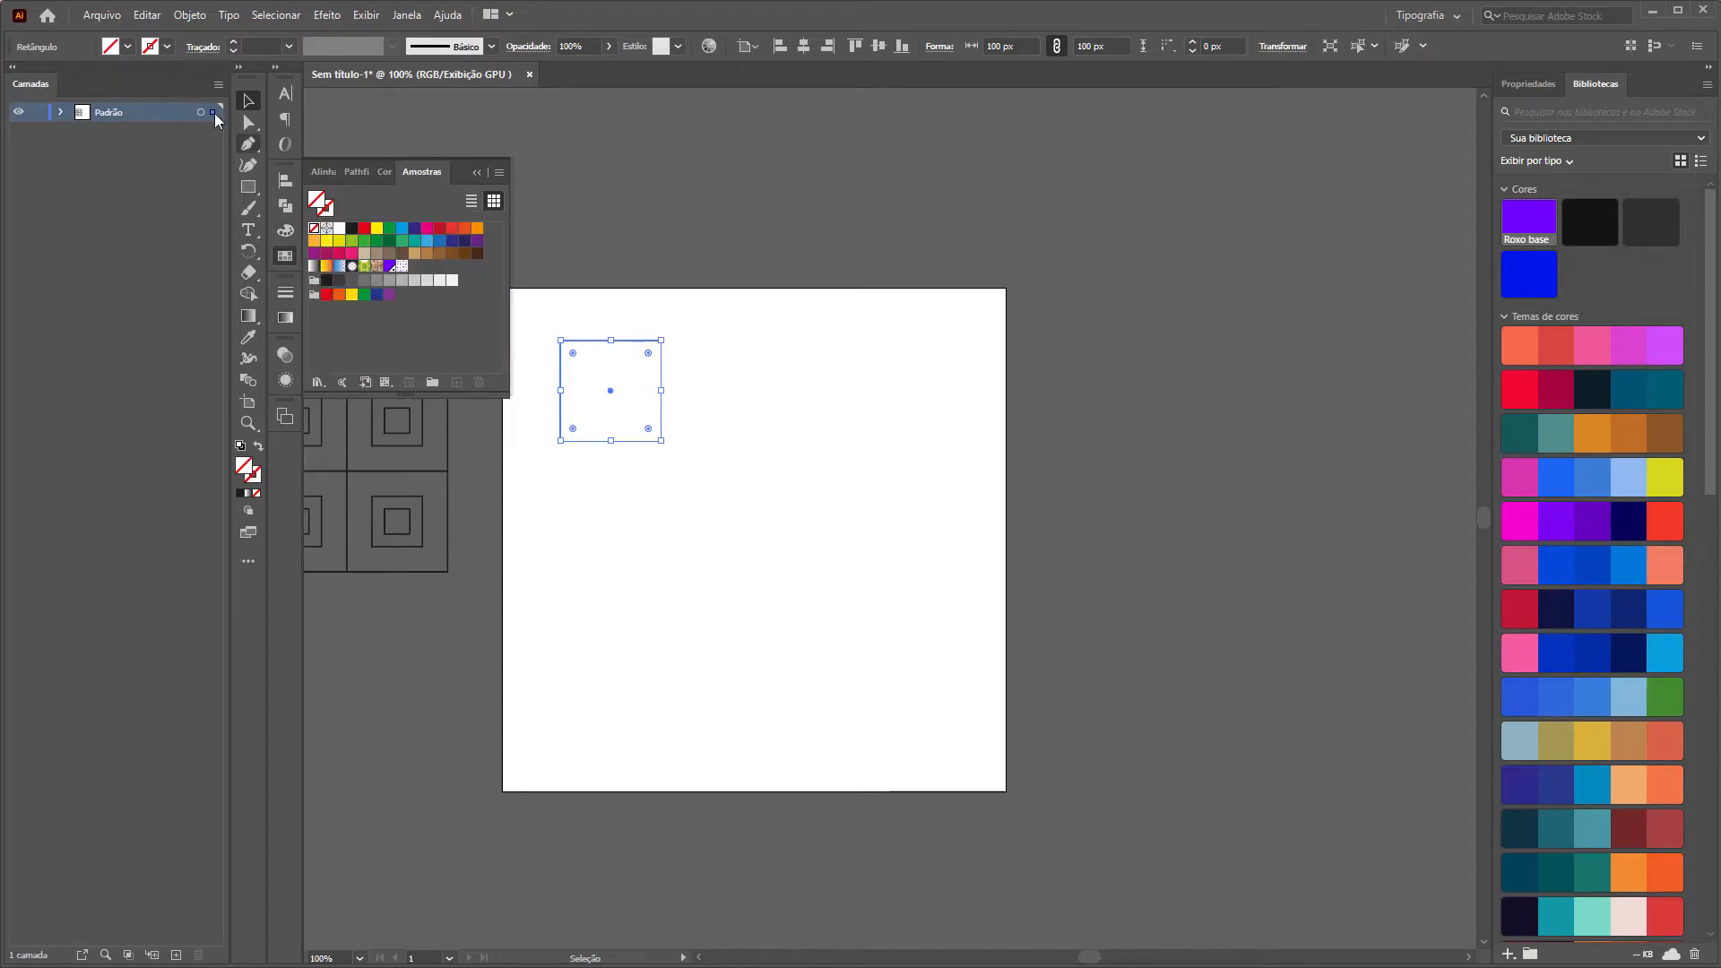
left_click(128, 41)
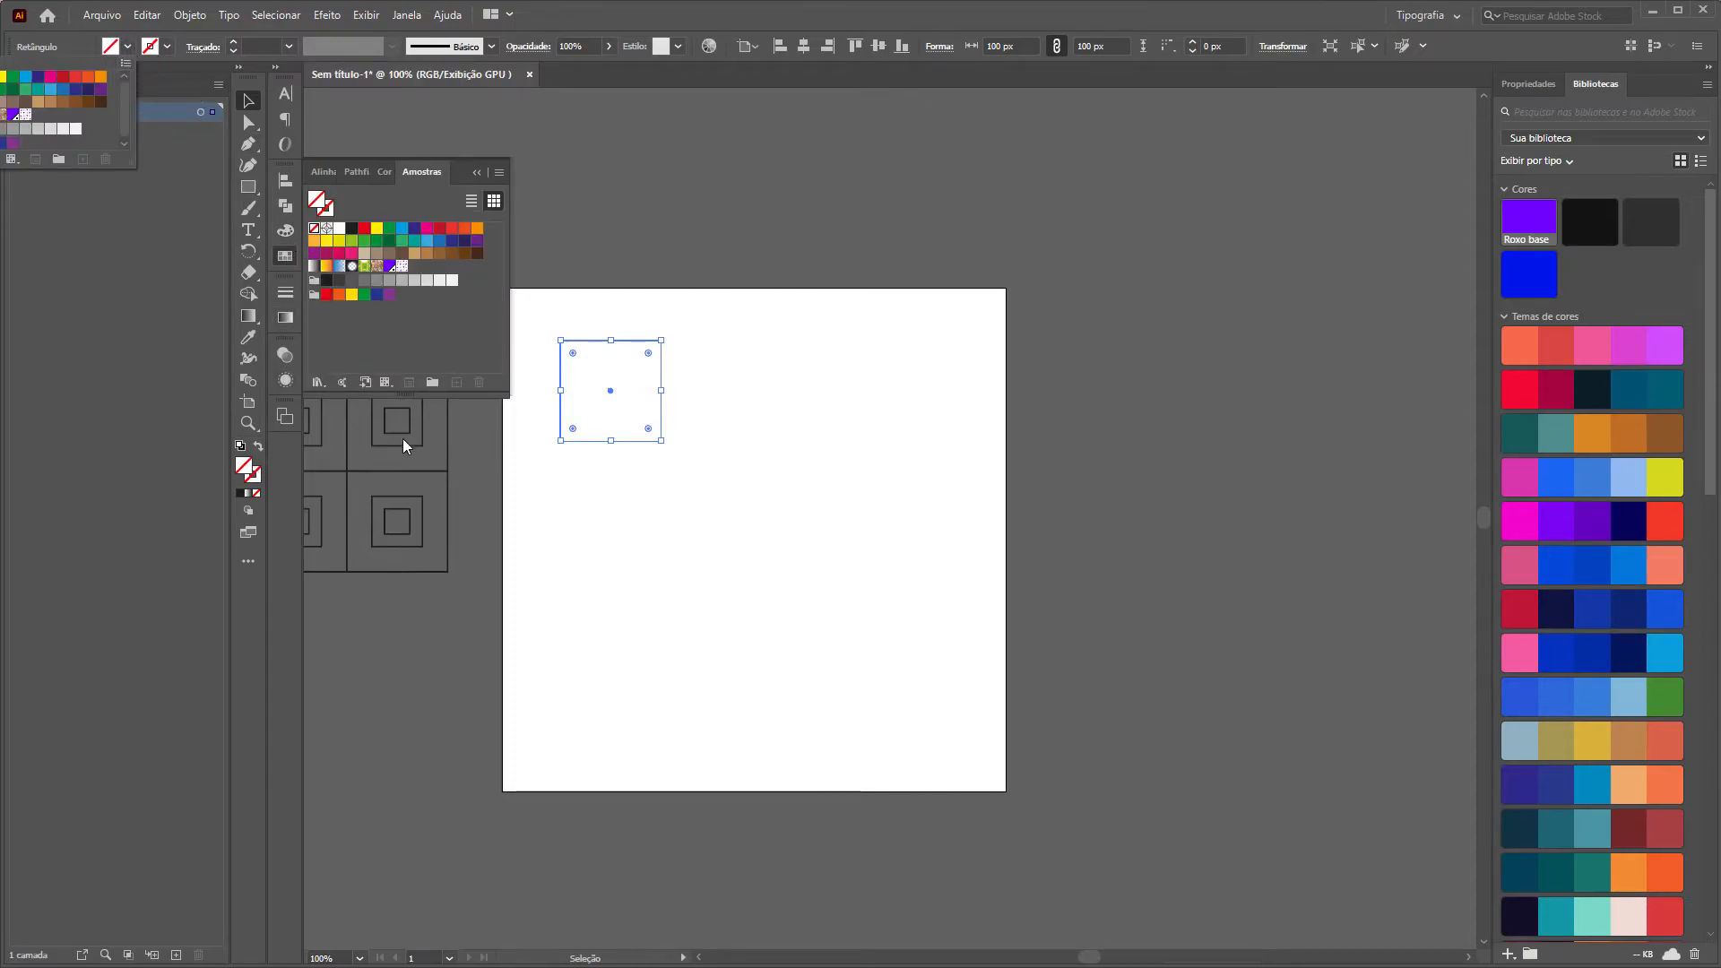
left_click(401, 267)
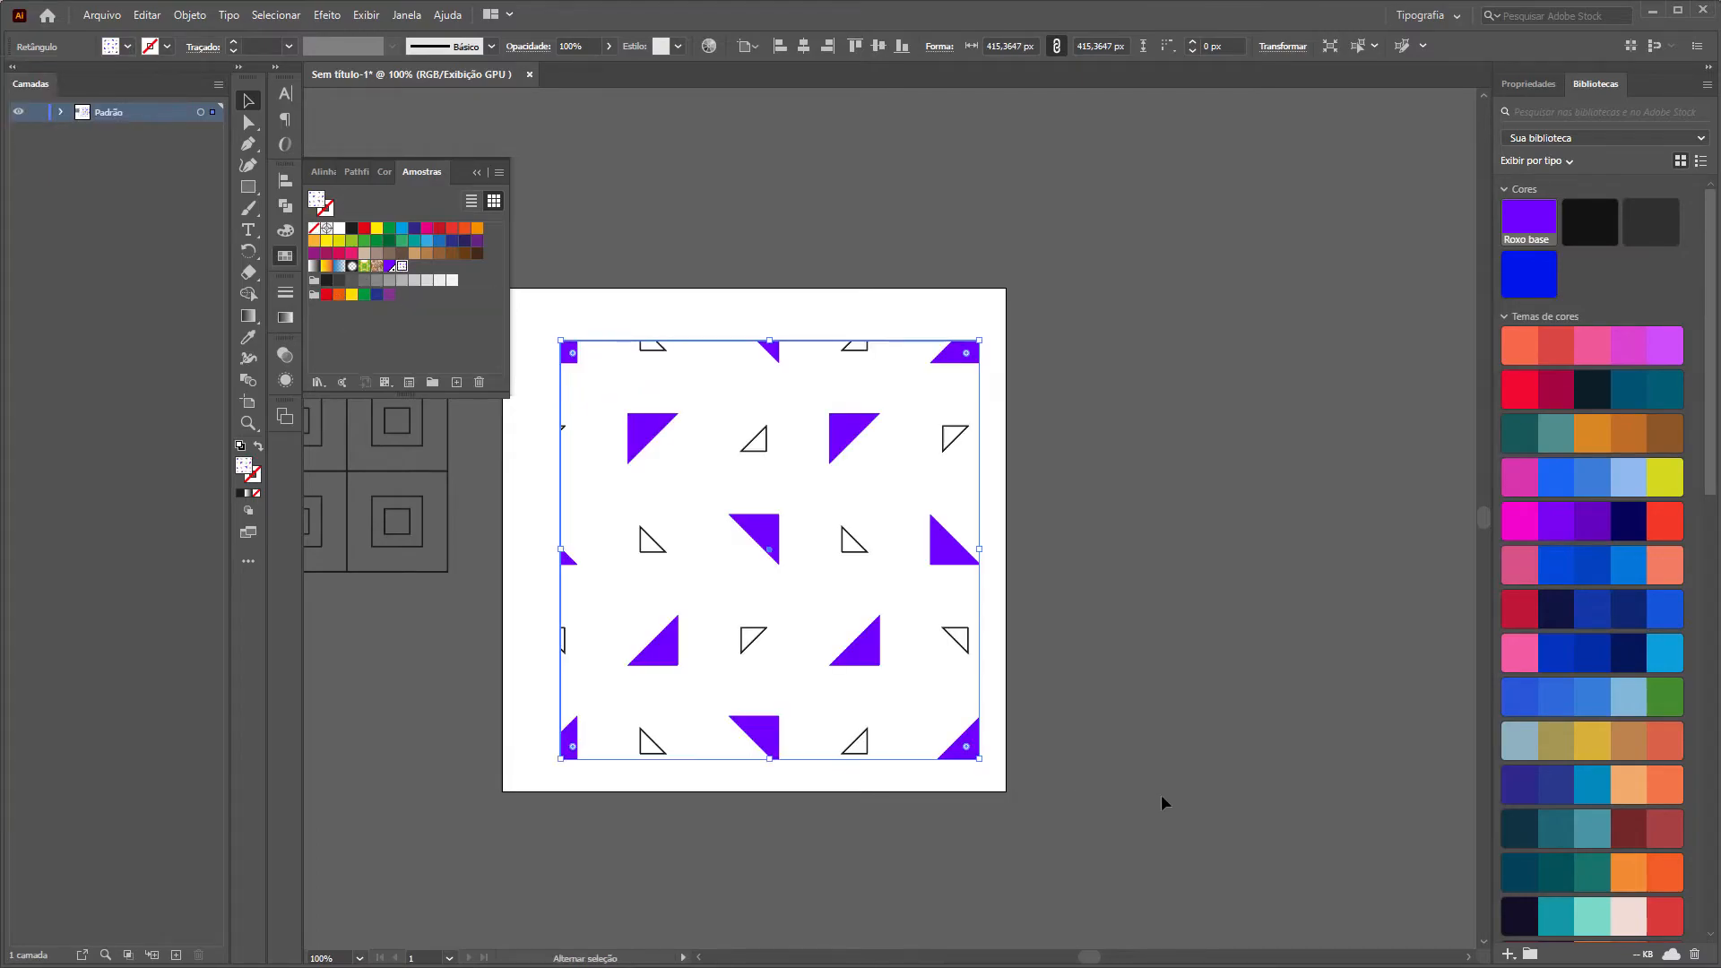
Enlarge the pattern-filled square into a rectangle of about 1100 x 700 px whose lower edge meets the artboard's lower edge.
left_click(1189, 550)
scroll(1020, 535, "down", 2)
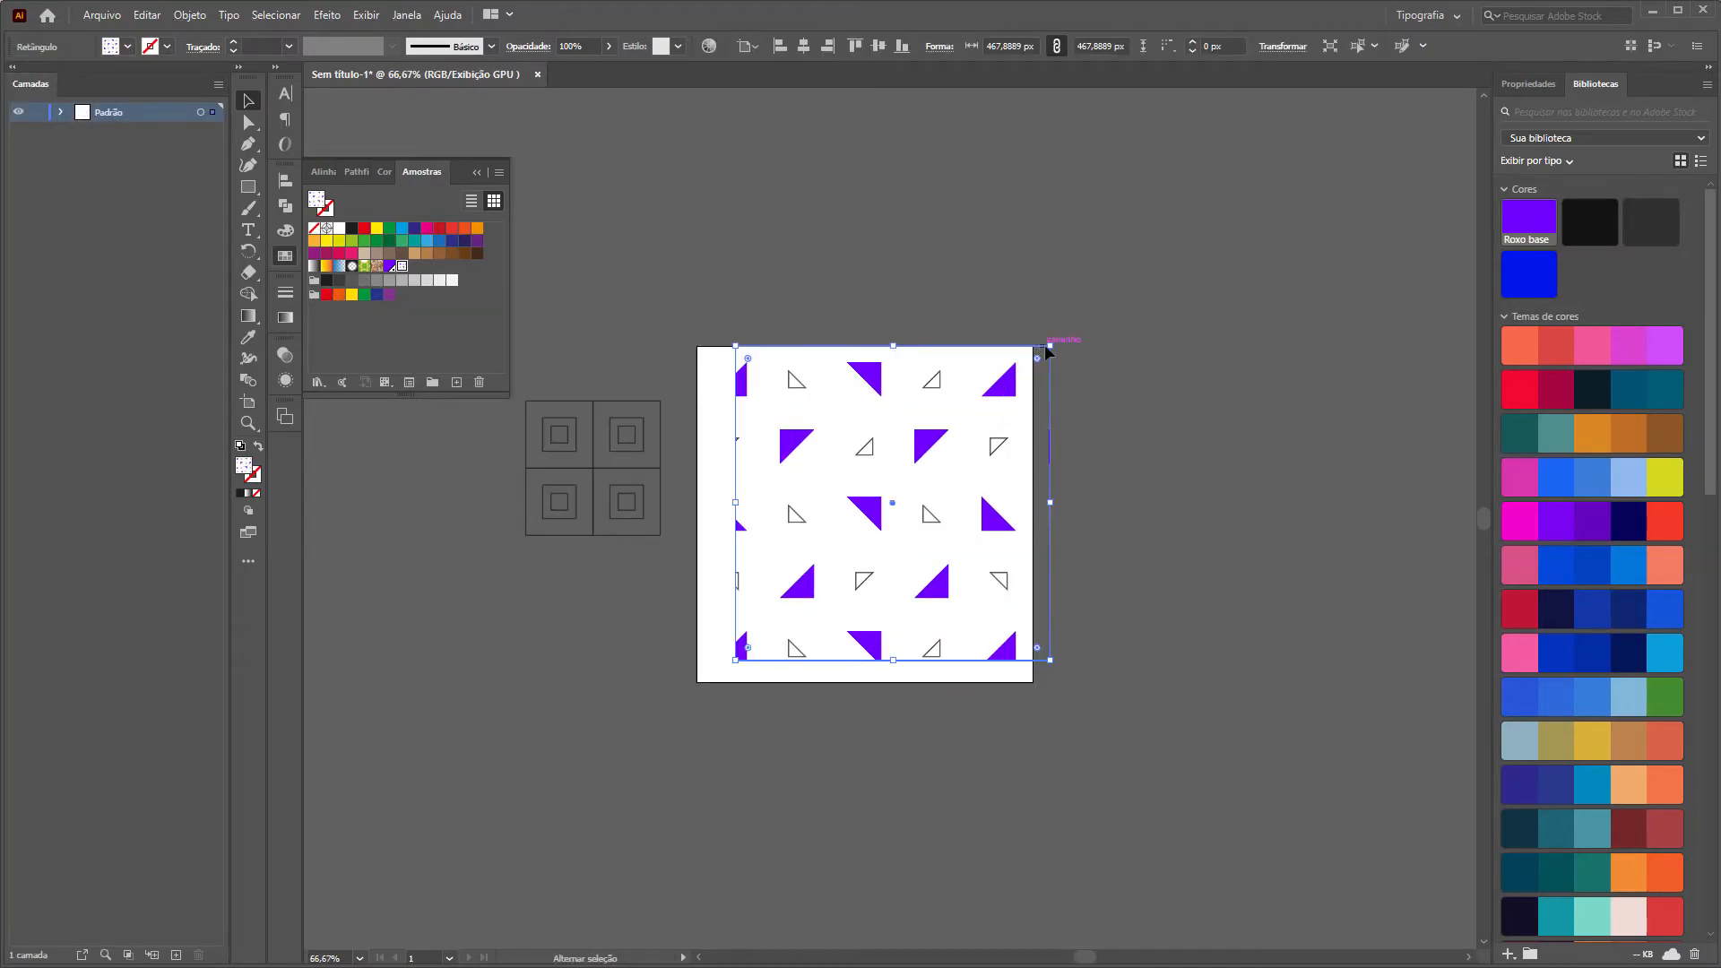
left_click_drag(1049, 348, 1475, 214)
left_click_drag(1316, 316, 1090, 349)
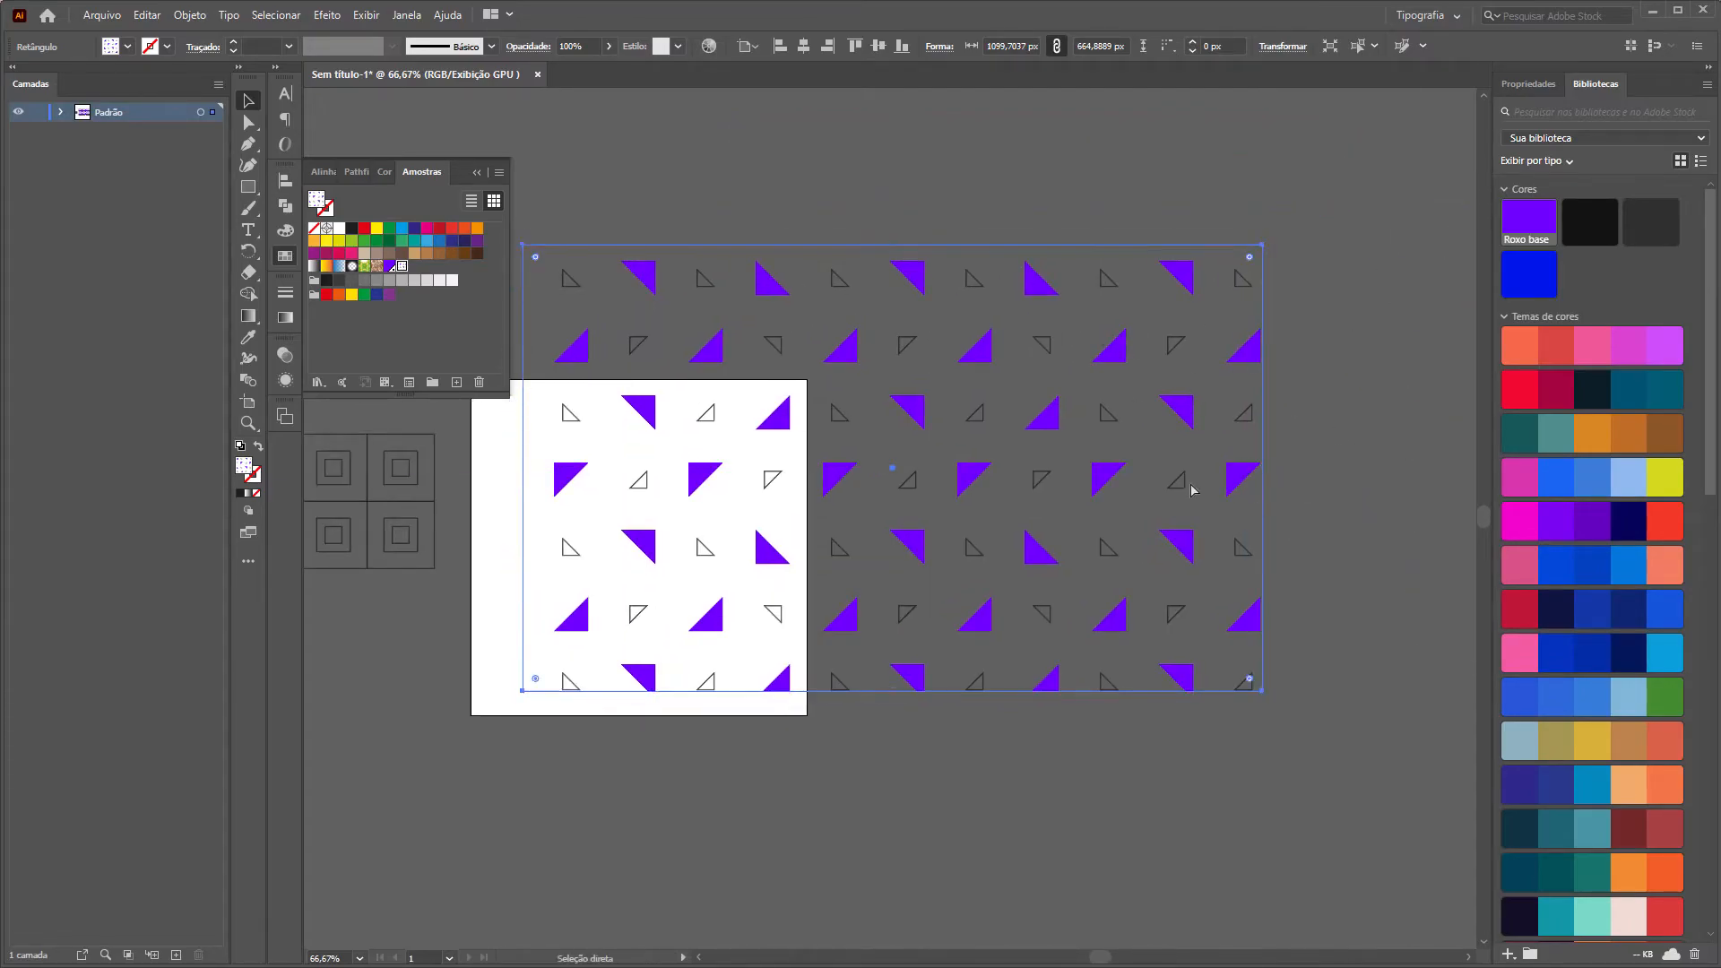
left_click_drag(1114, 492, 1139, 489)
left_click_drag(905, 692, 909, 717)
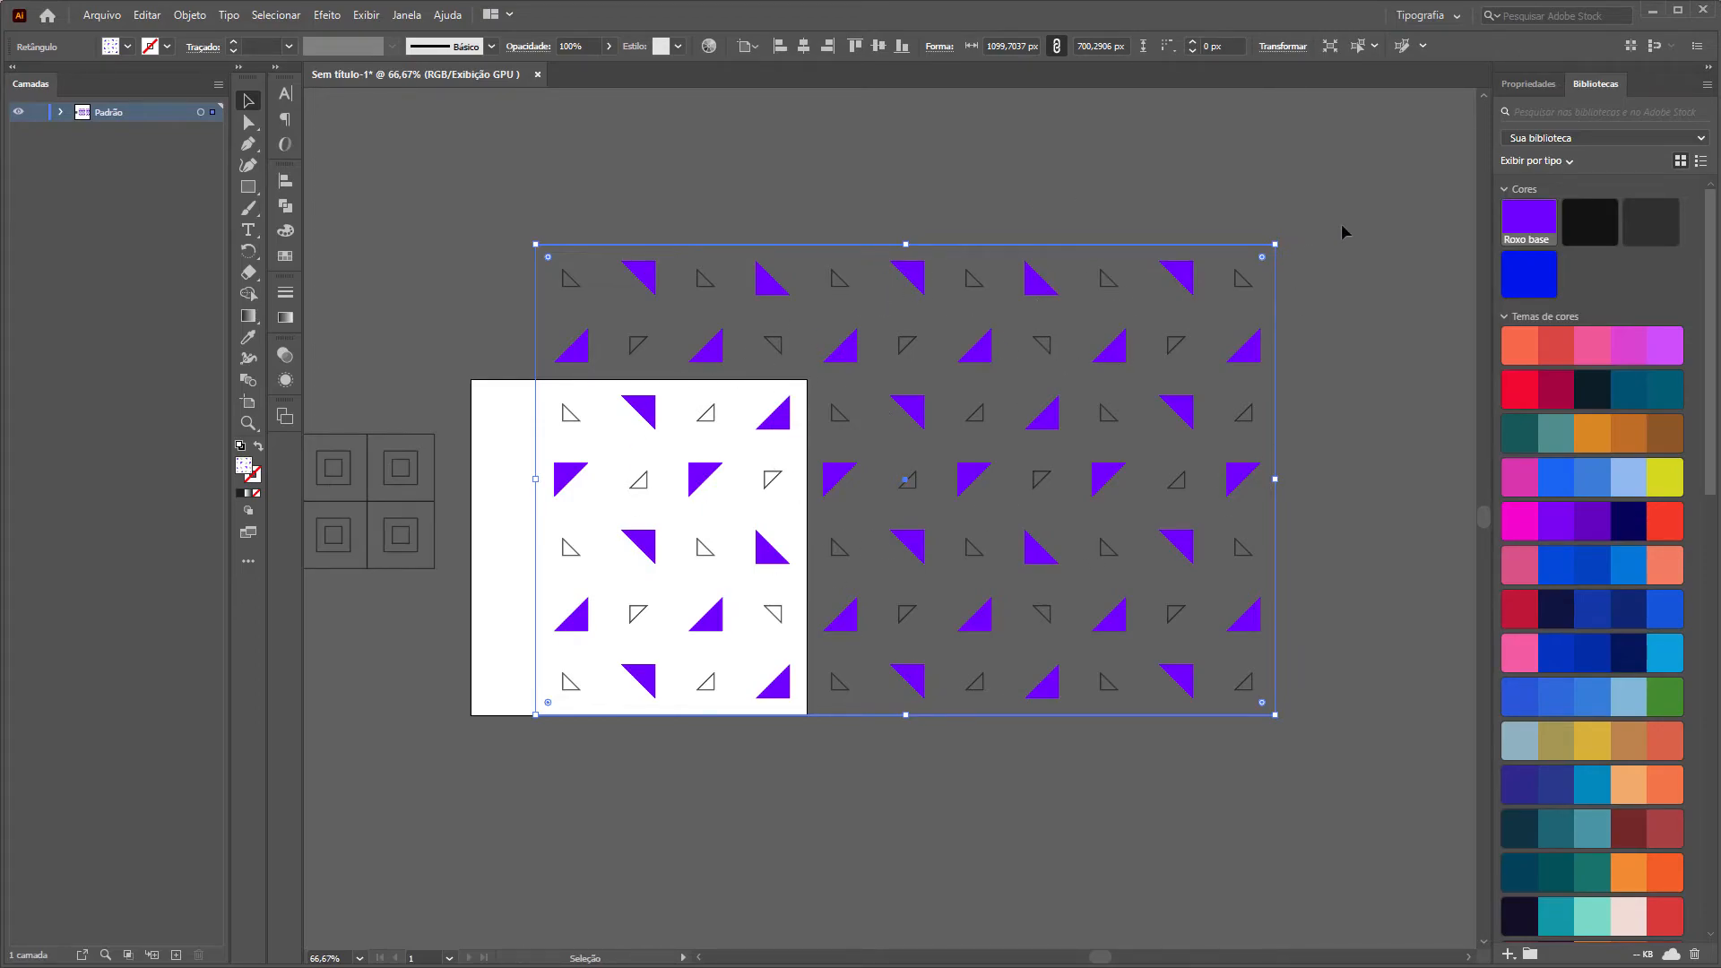
Expand the pattern-filled rectangle with only the fill option (Preenchimento) enabled.
left_click(1411, 202)
left_click(778, 349)
left_click(189, 15)
left_click(224, 225)
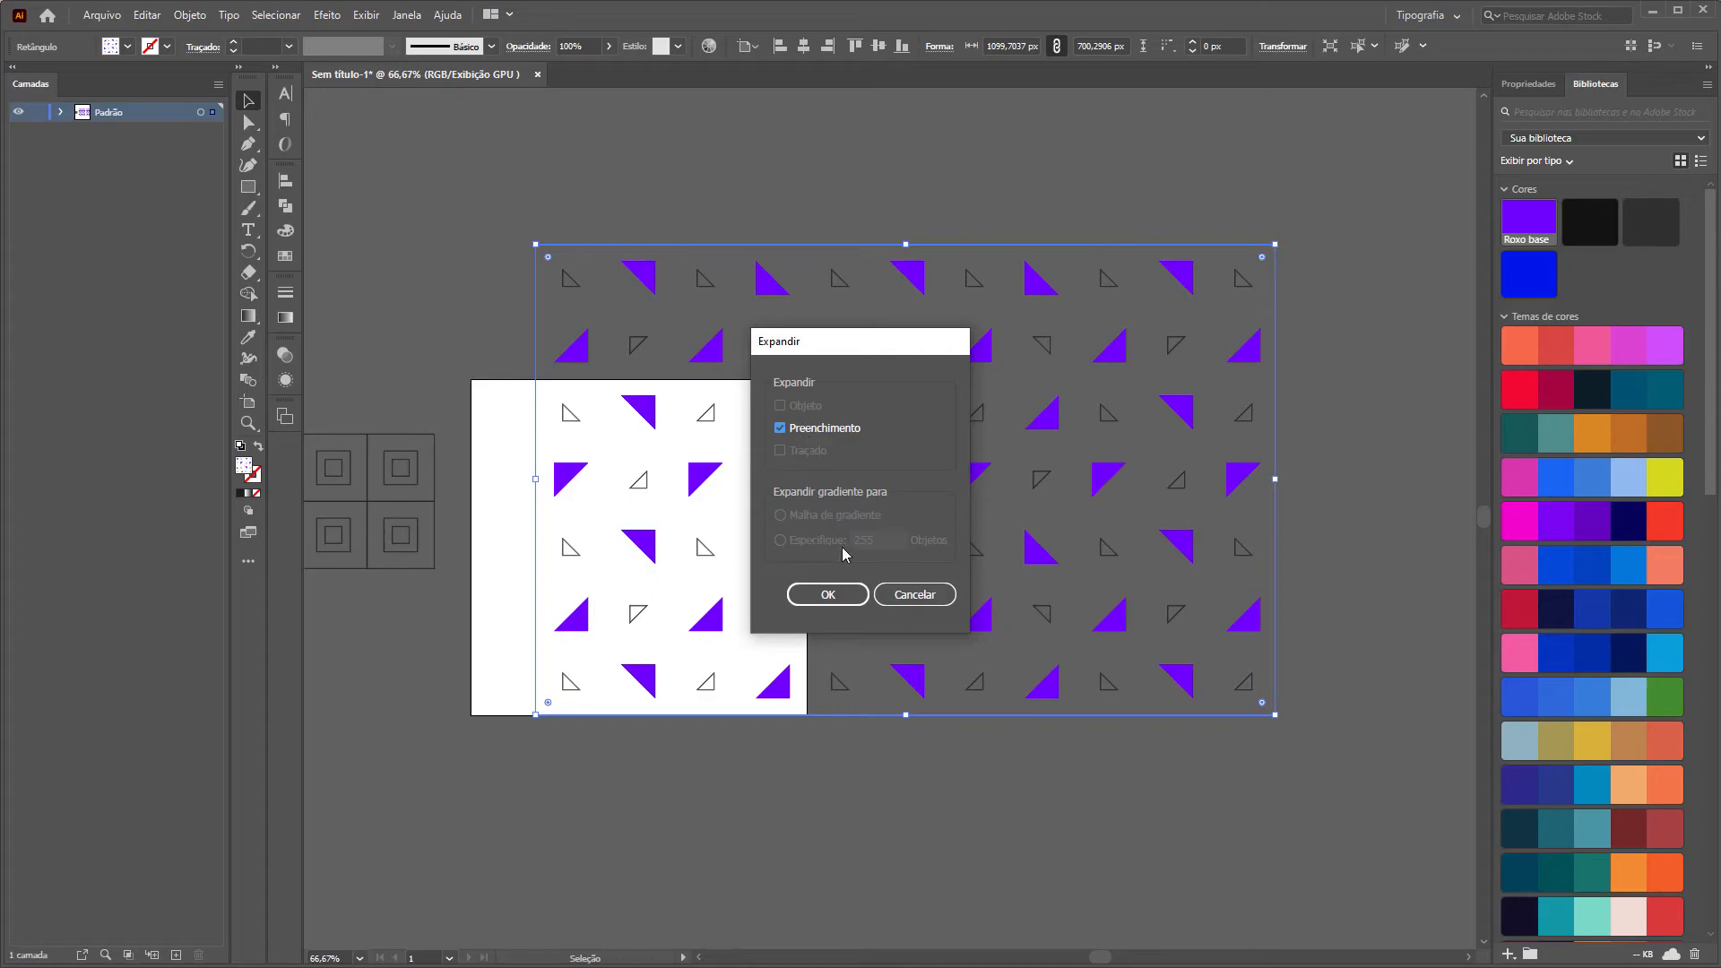
left_click(828, 594)
Ungroup the expanded pattern and release its clipping mask.
right_click(836, 354)
left_click(888, 501)
right_click(981, 356)
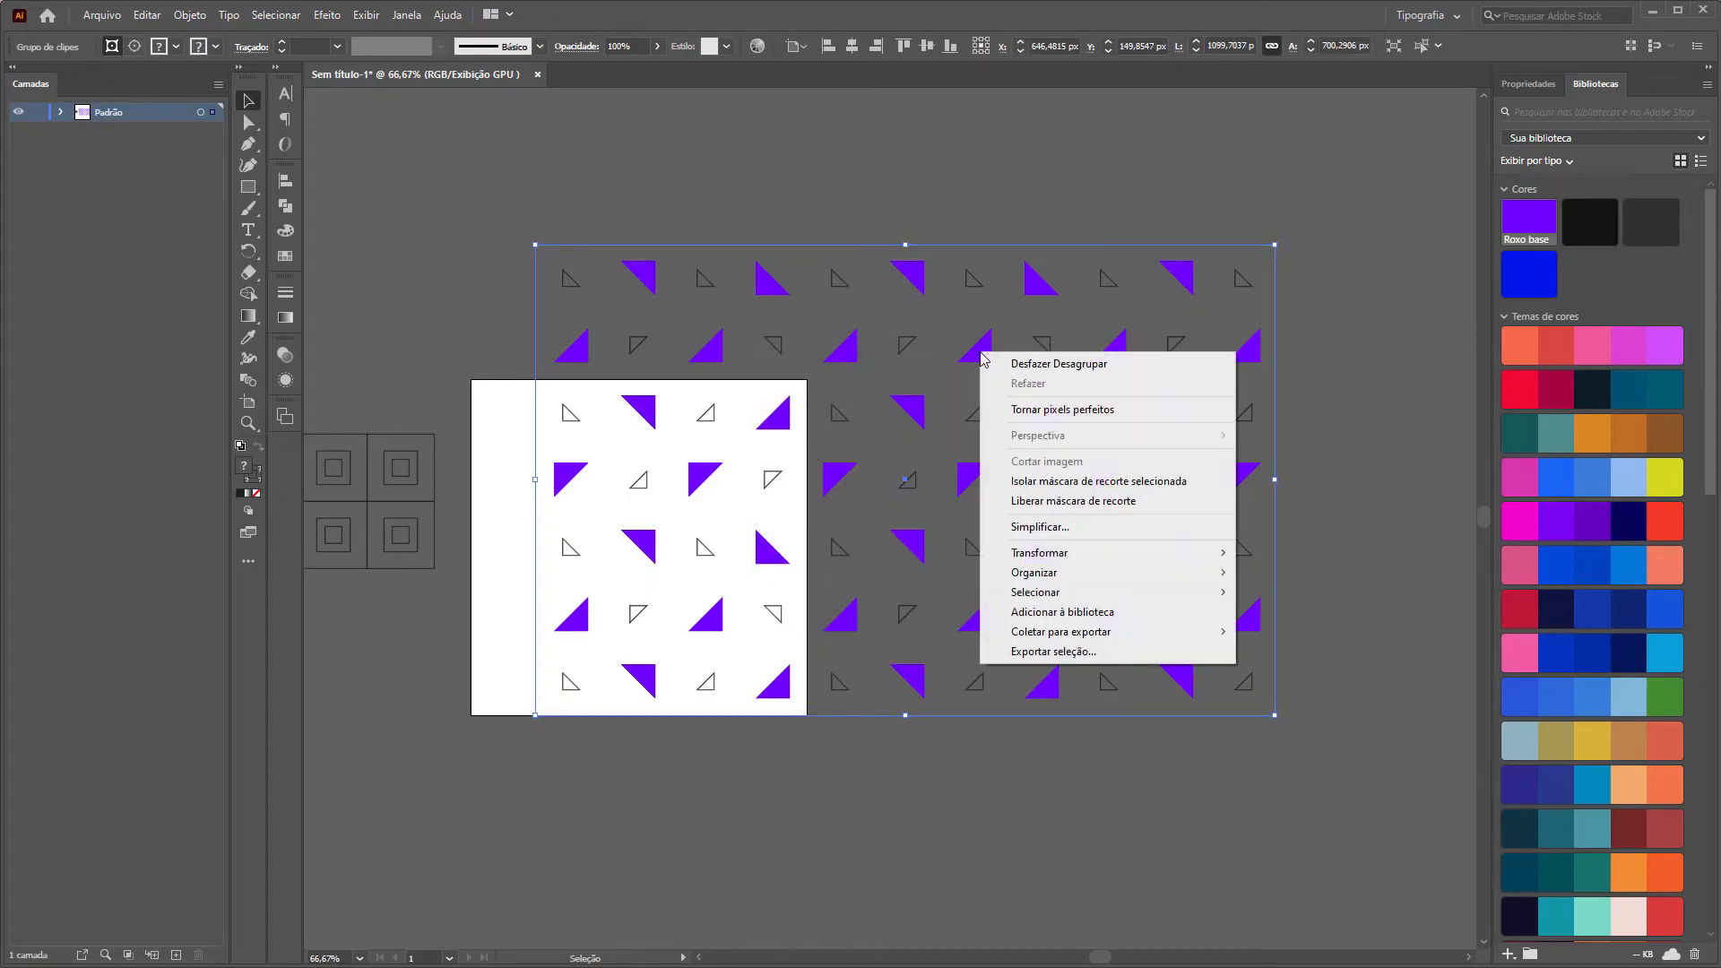
left_click(1040, 501)
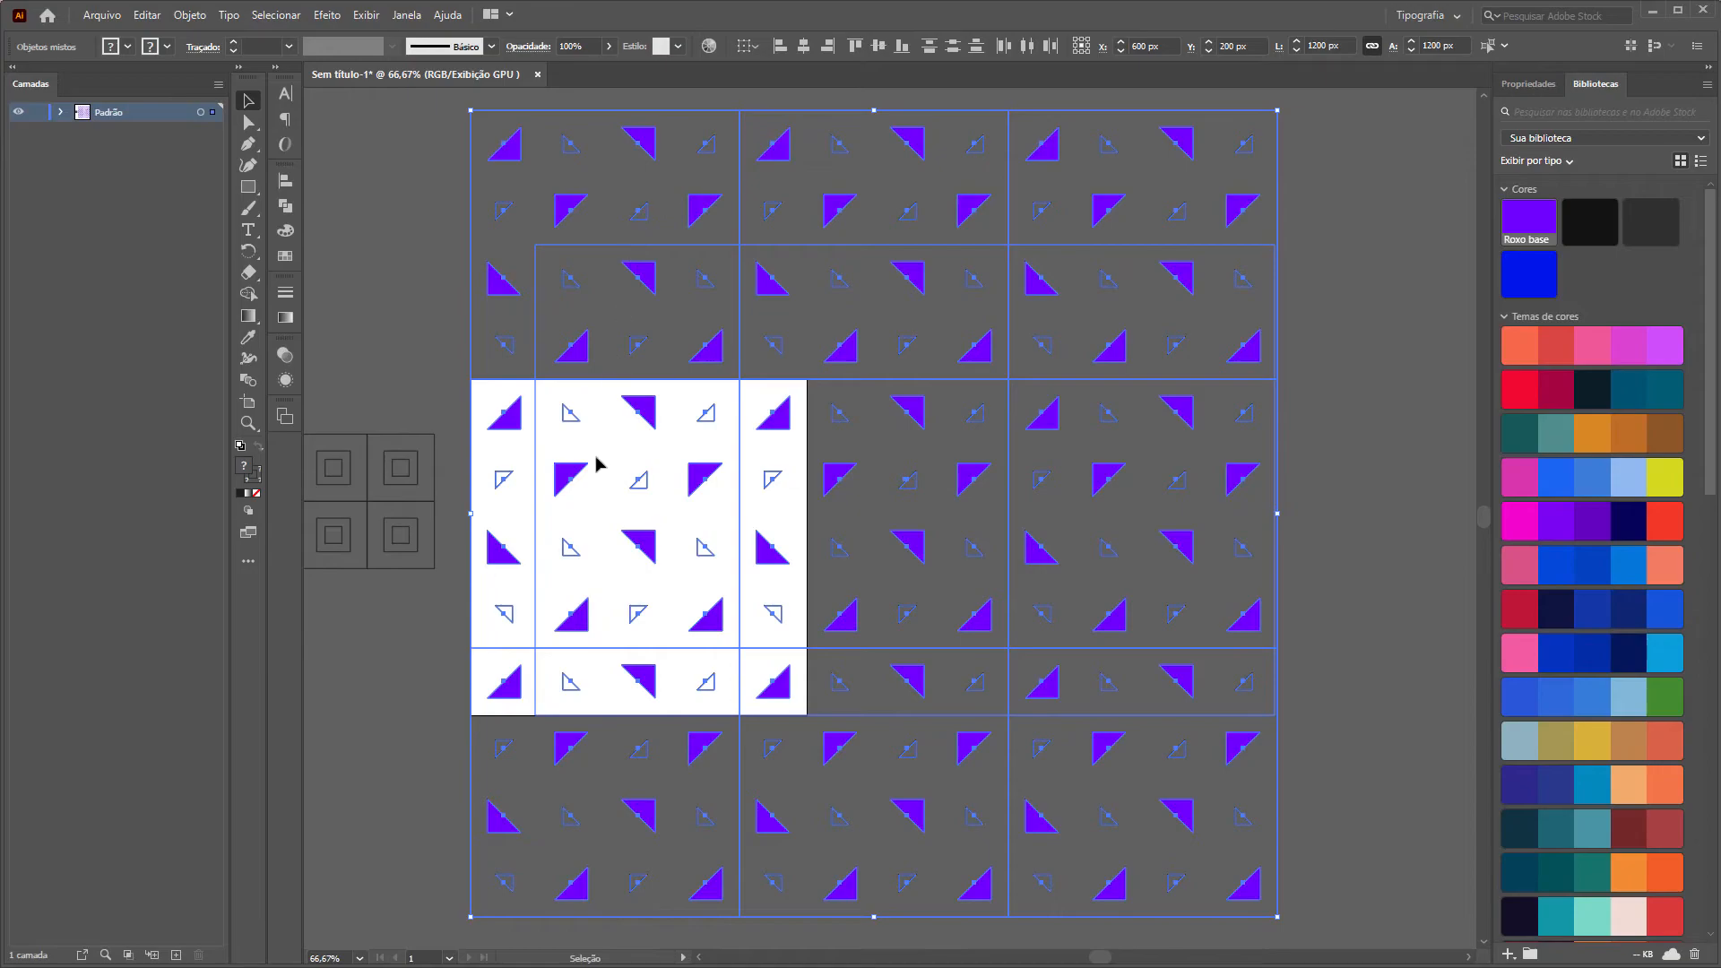
Delete the expanded triangles that lie outside the rectangle's bounds and select all the remaining artwork.
left_click(1342, 196)
left_click(1179, 139)
scroll(956, 293, "down", 1)
key("ctrl+a")
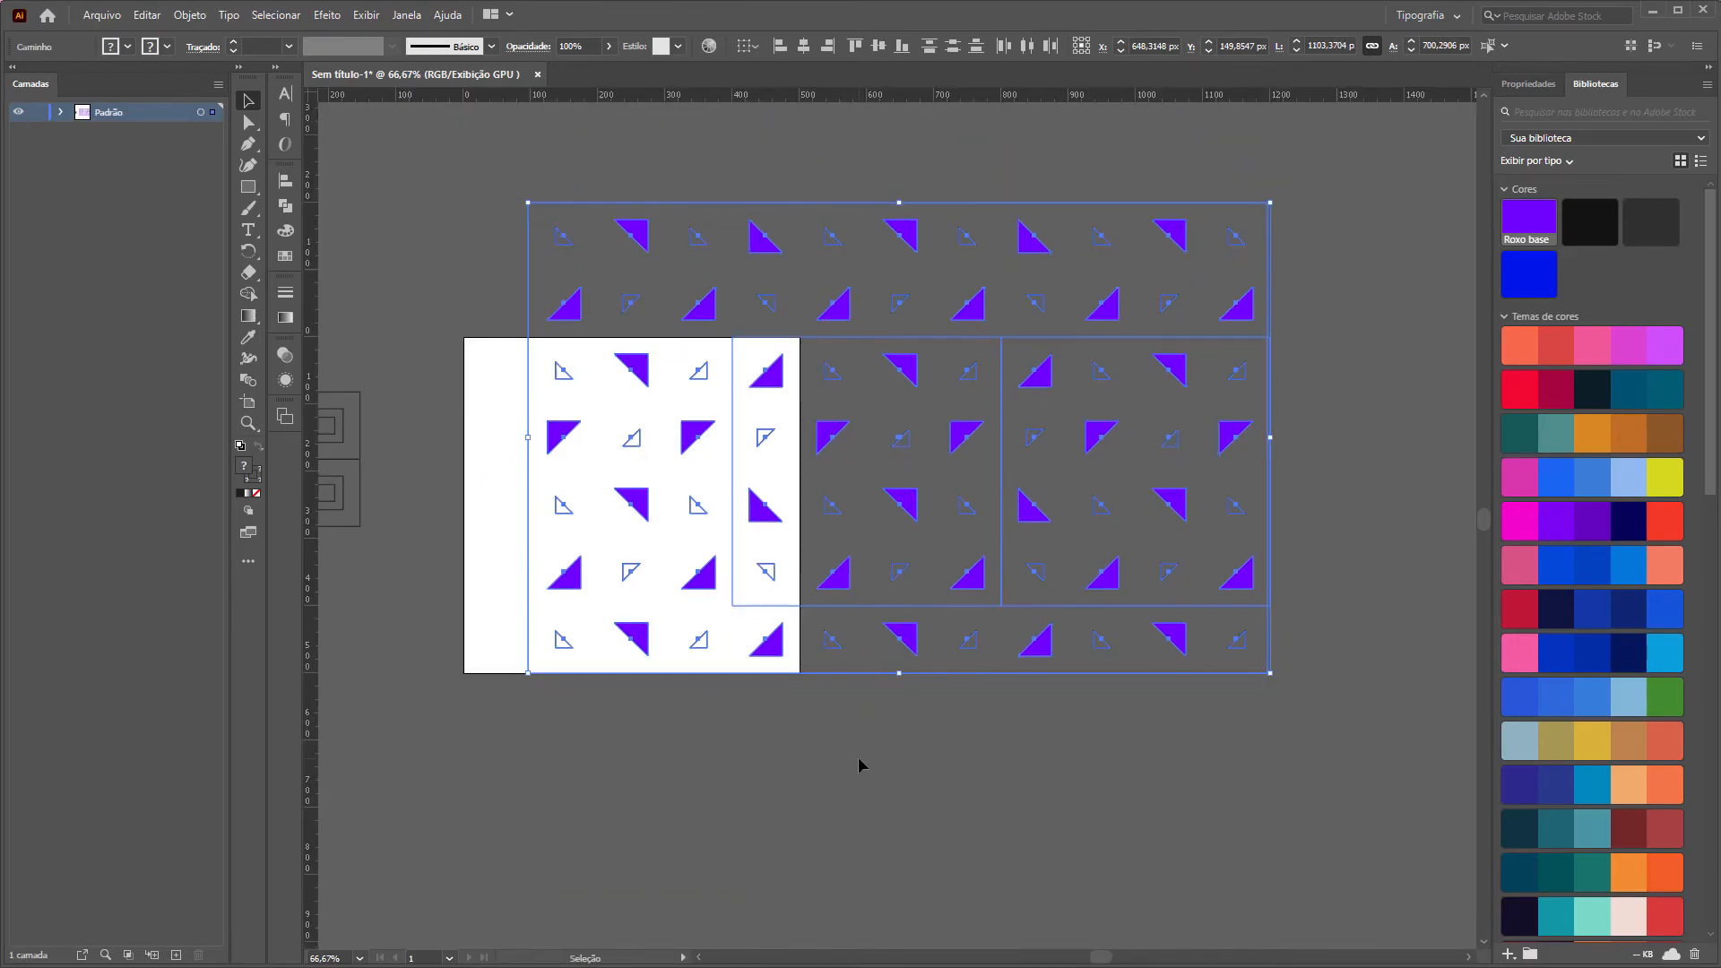
Examine the invisible tile paths among the expanded triangles by repeatedly selecting and deselecting all the artwork.
left_click(858, 766)
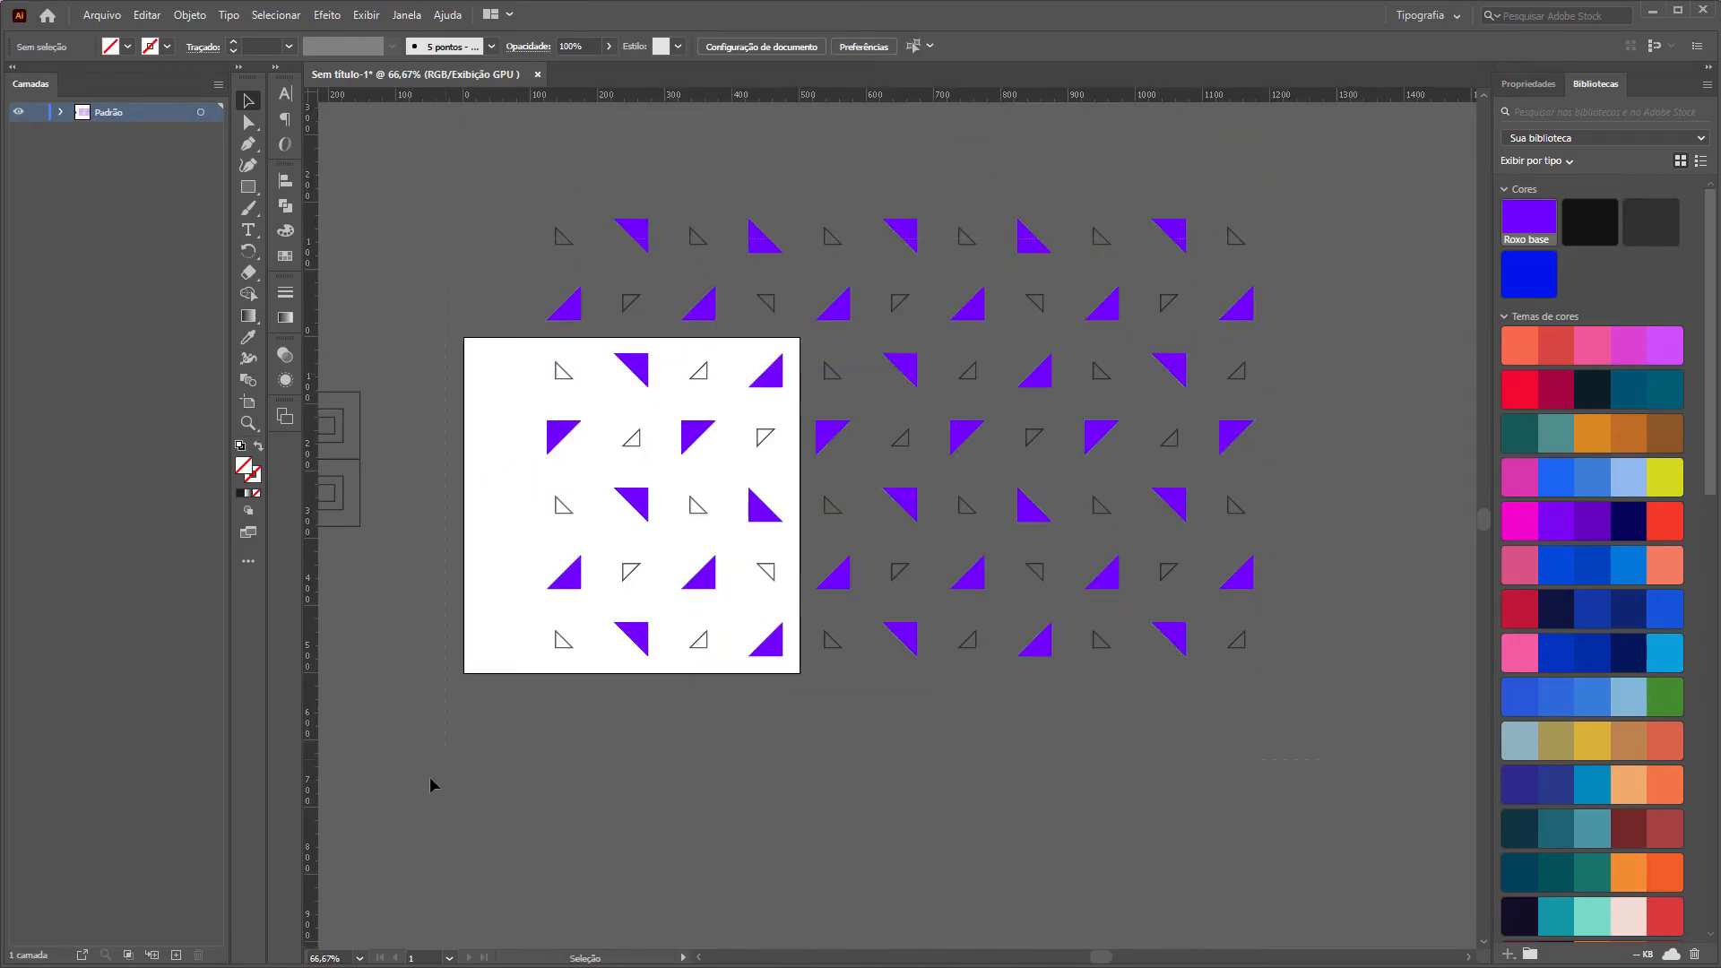
key("ctrl+a")
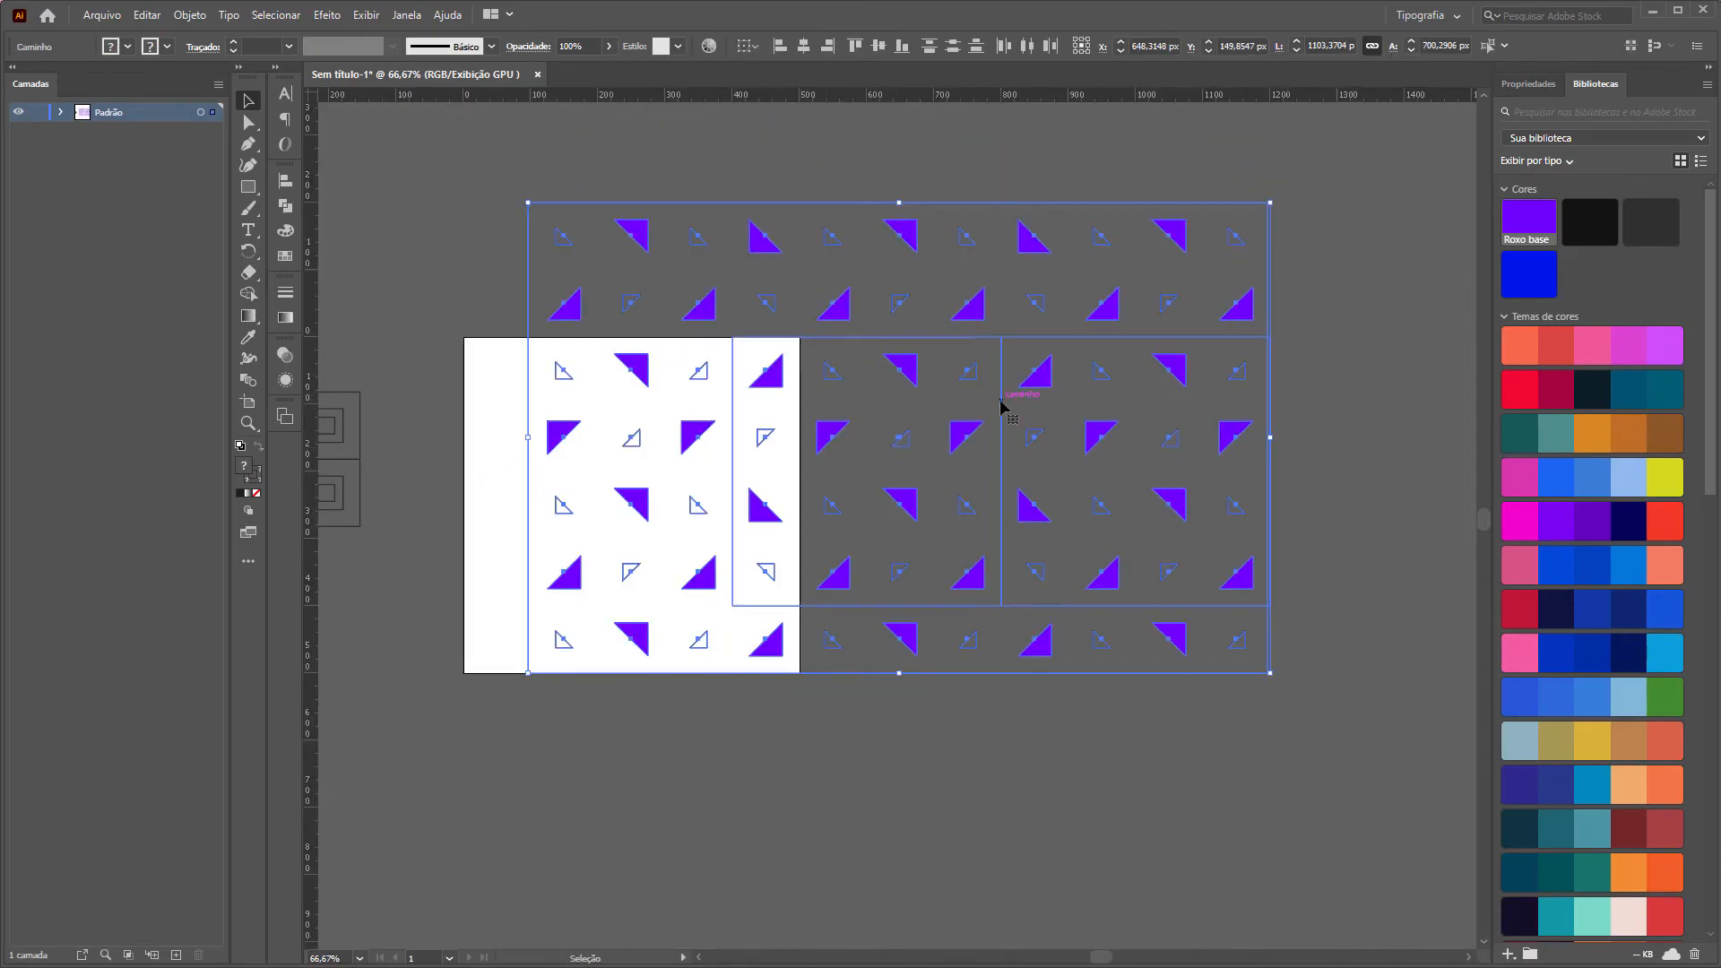
key("ctrl+shift+a")
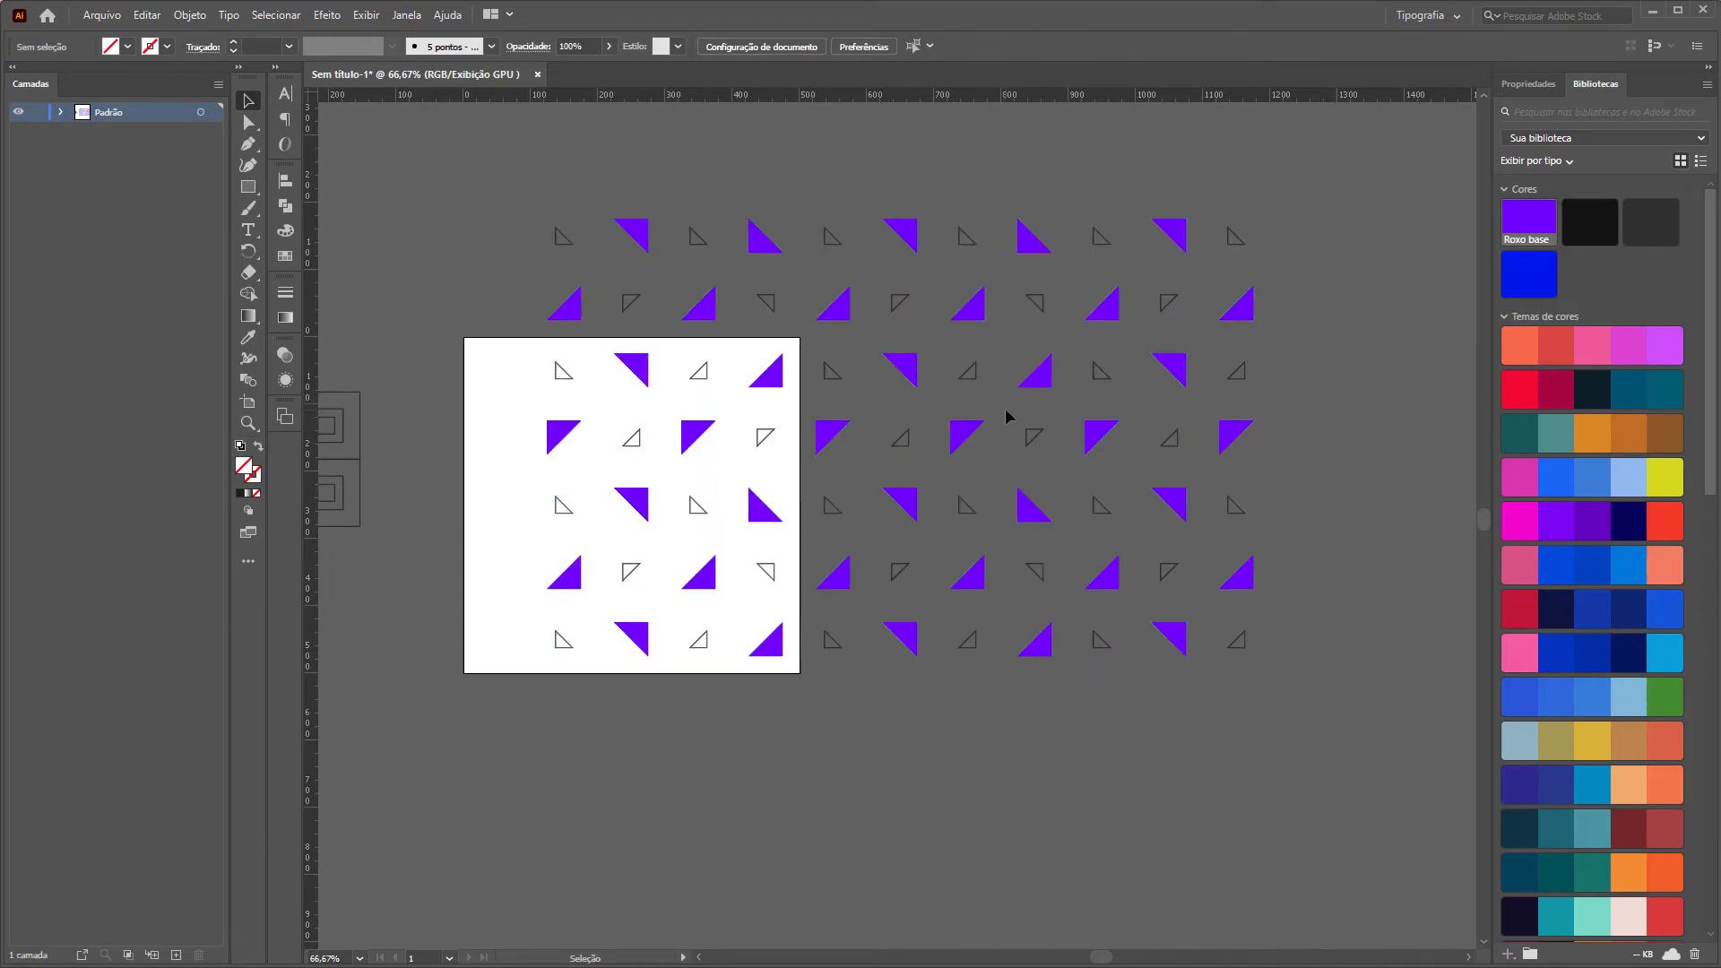
key("ctrl+a")
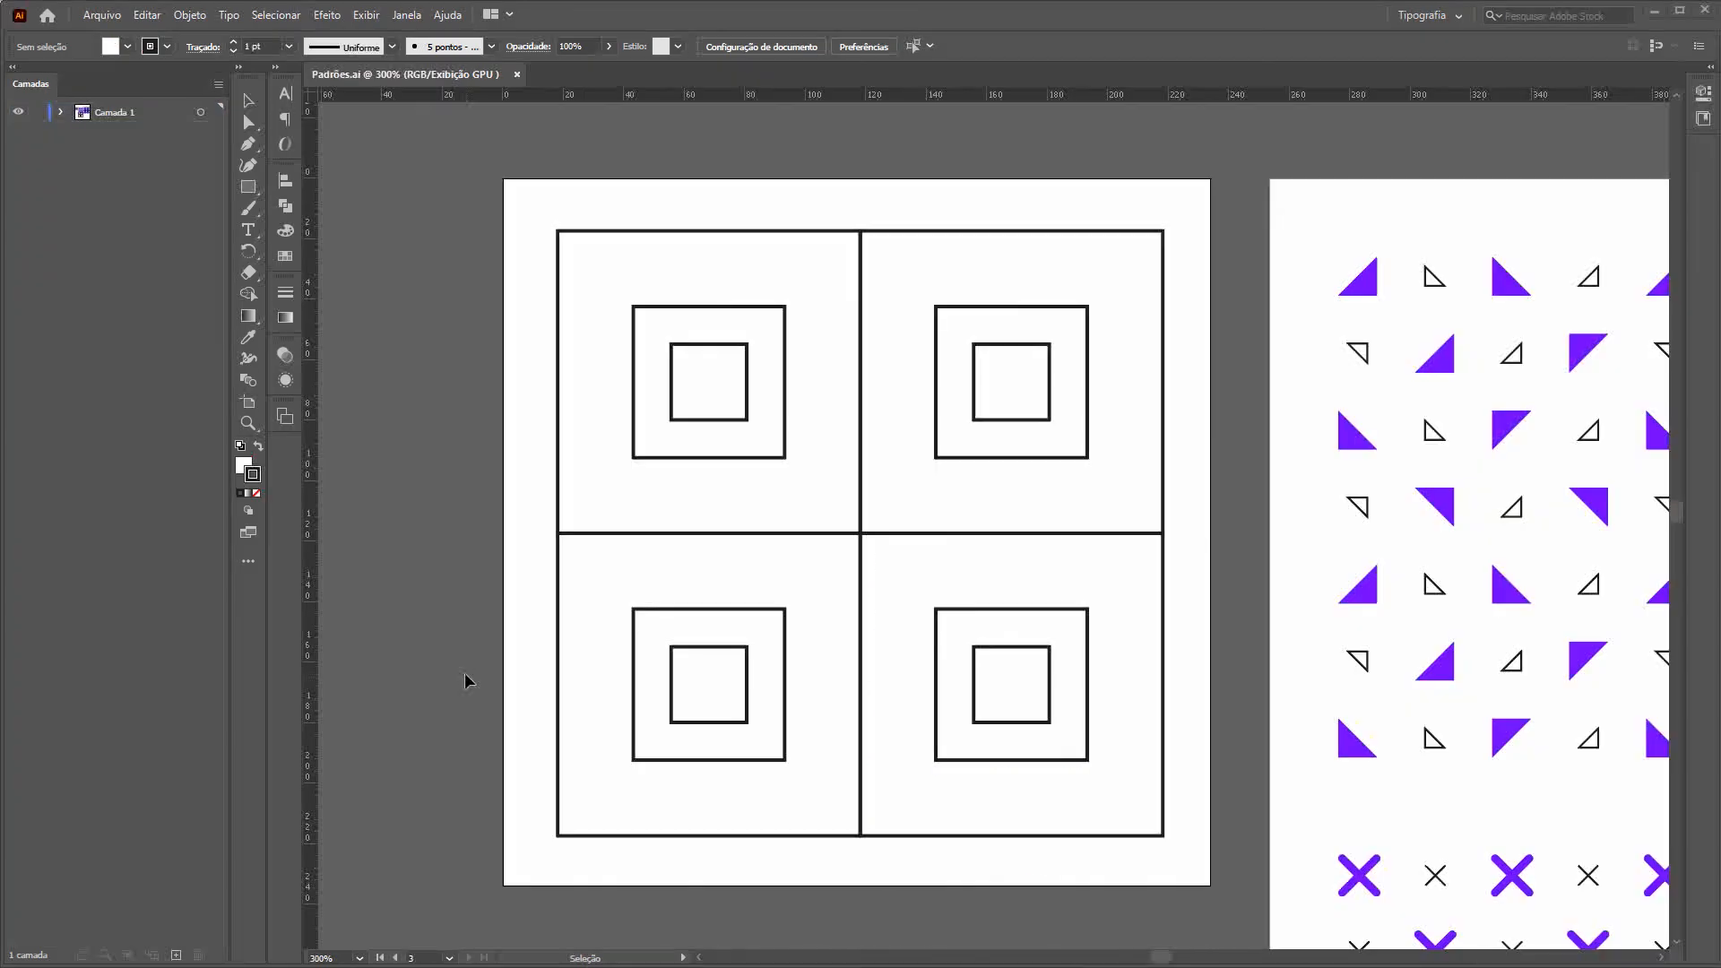
Examine the pattern samples in Padrões.ai, from the triangle, circle, cross and square grids to the large overlapping-squares pattern.
scroll(540, 632, "down", 2)
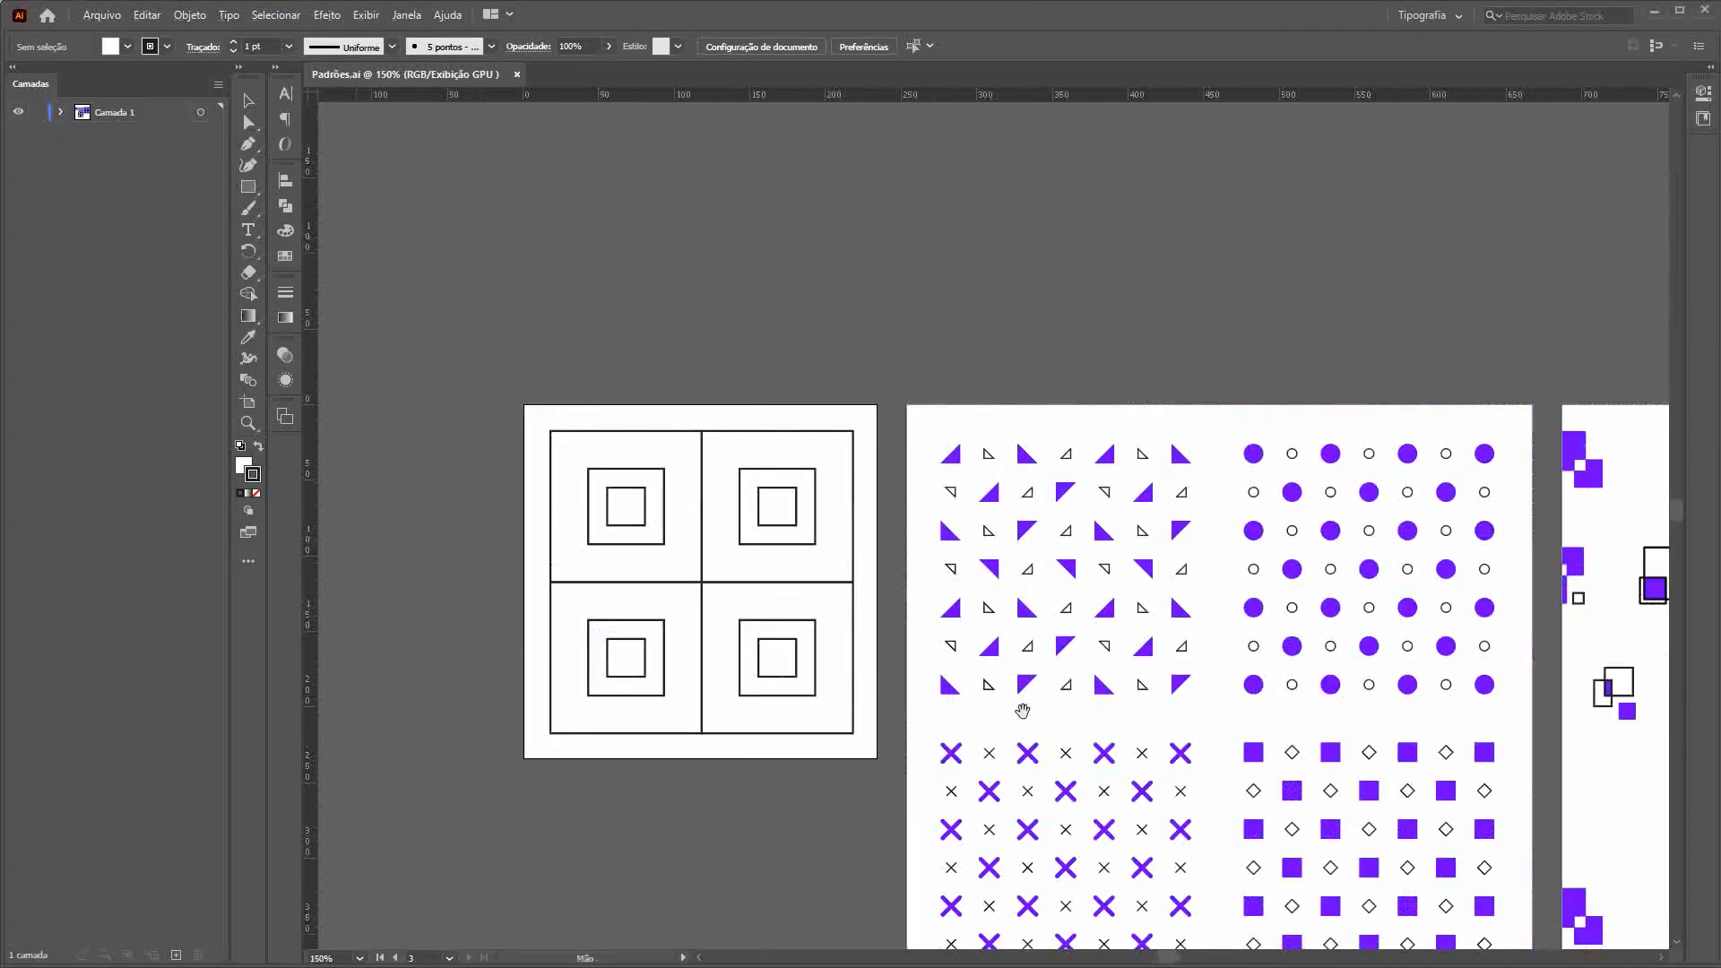
left_click_drag(1023, 711, 825, 598)
scroll(966, 543, "up", 1)
left_click_drag(964, 665, 860, 606)
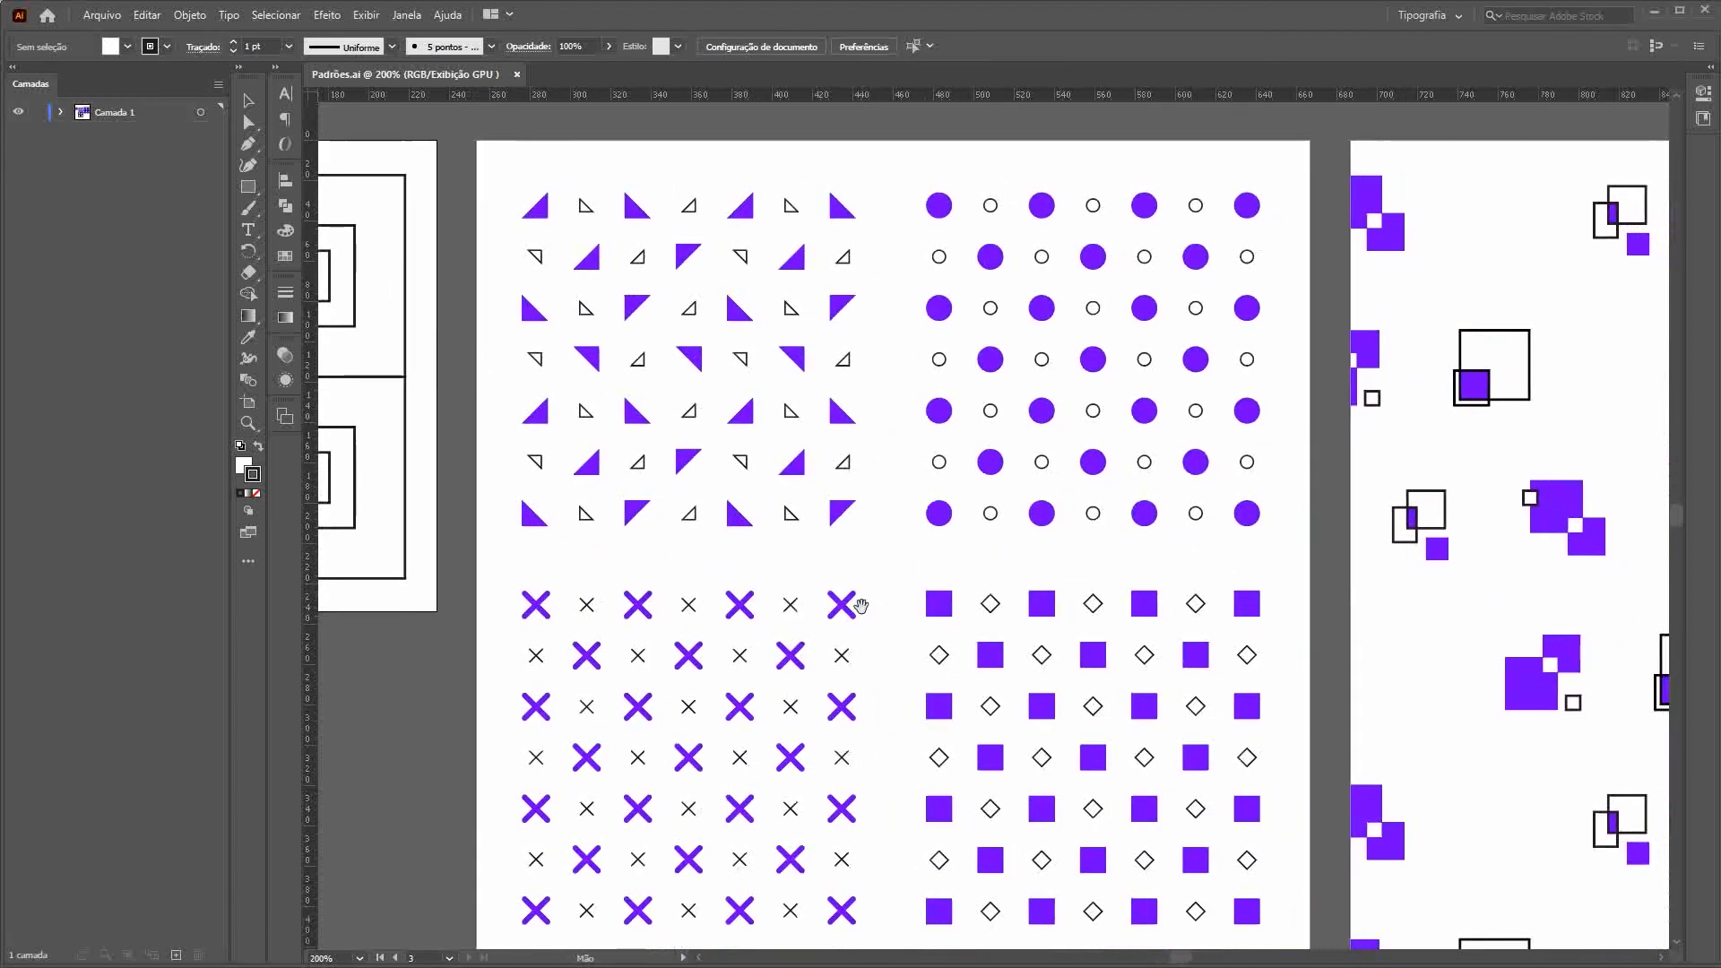
left_click_drag(902, 751, 818, 481)
left_click_drag(1229, 411, 1205, 272)
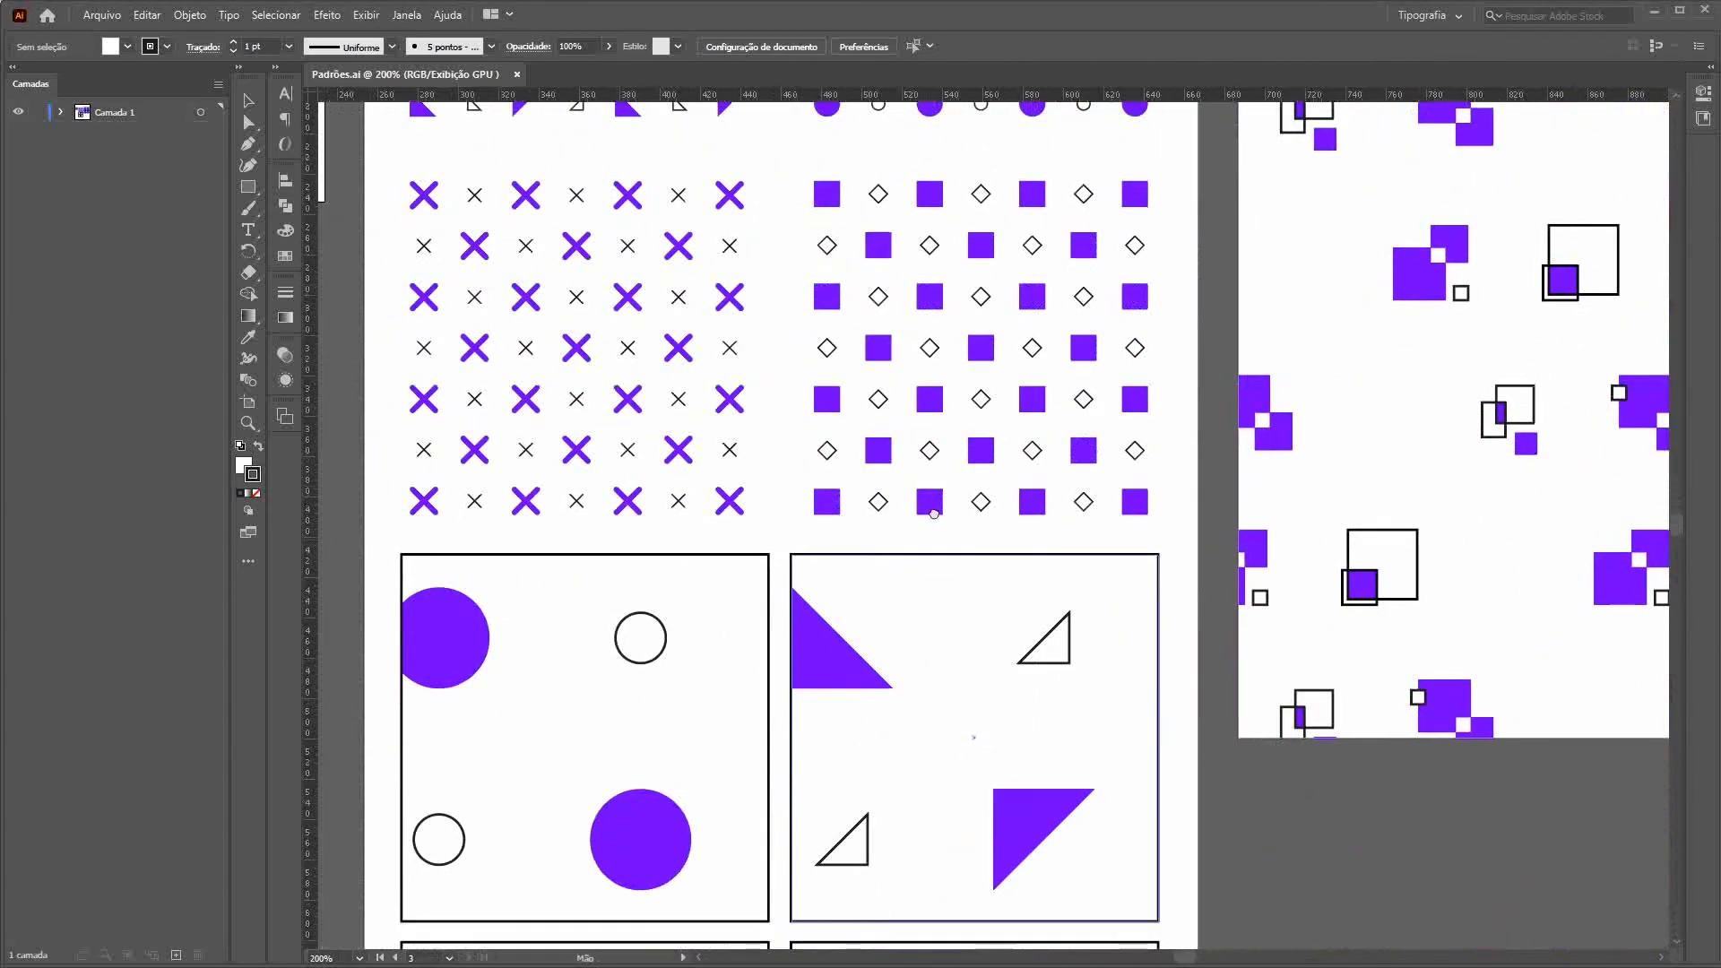
left_click_drag(925, 555, 937, 360)
left_click_drag(973, 561, 1003, 331)
left_click_drag(1395, 415, 673, 830)
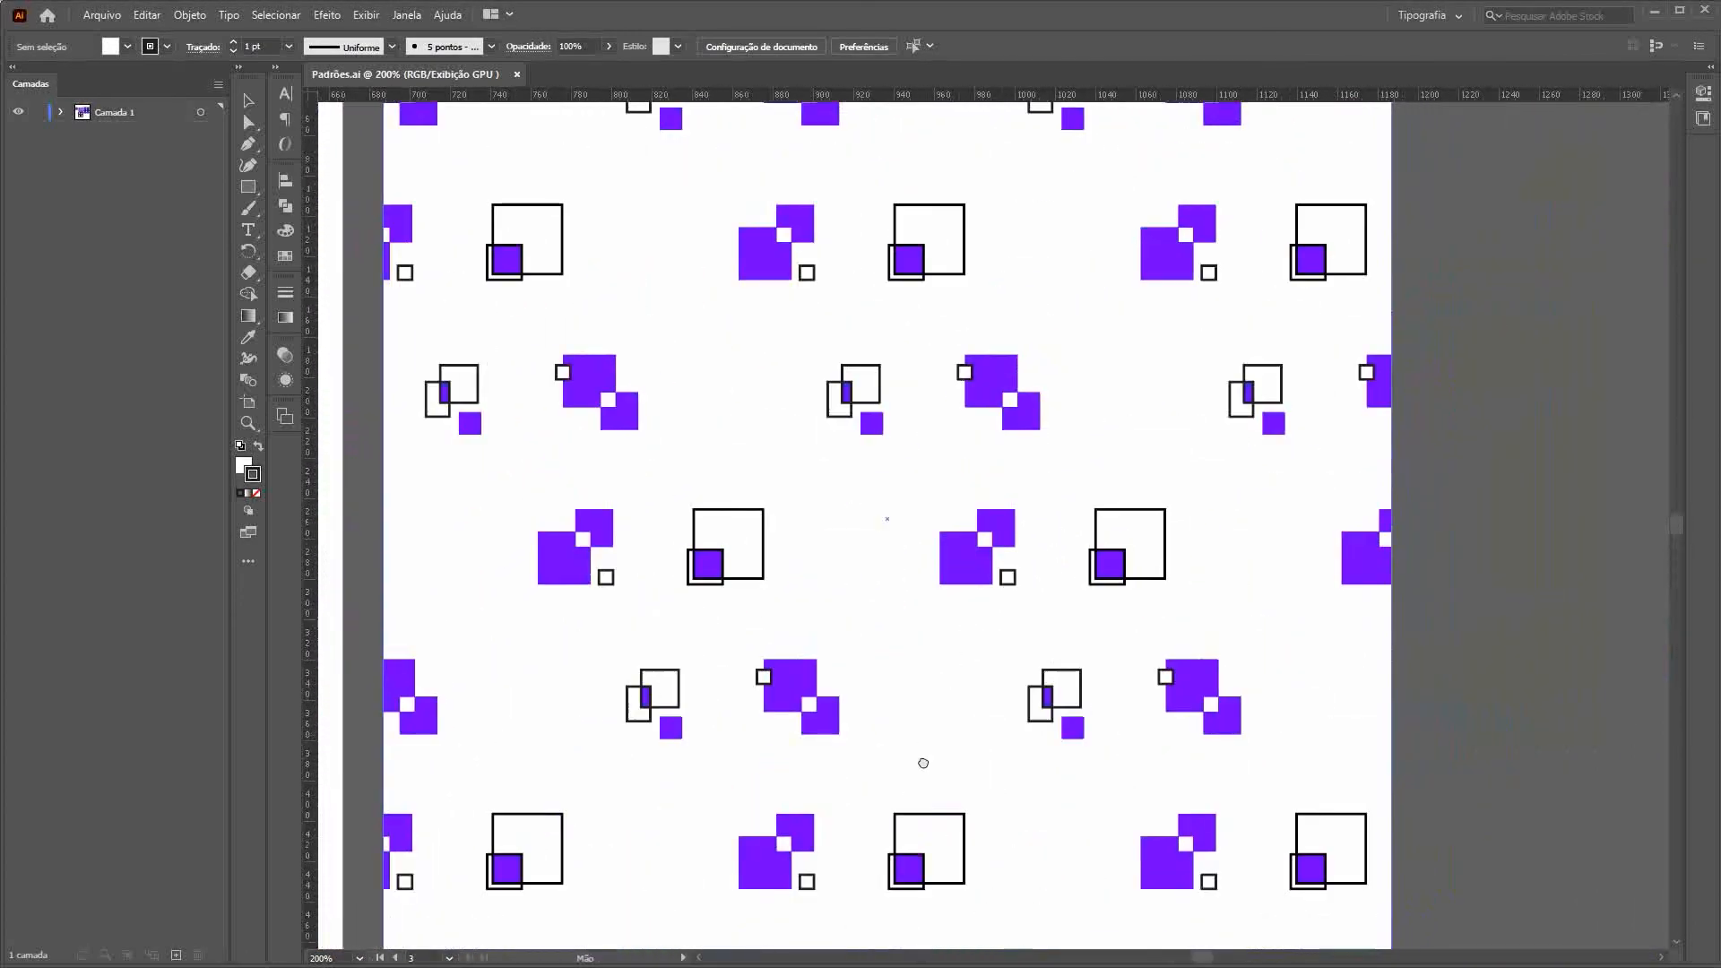